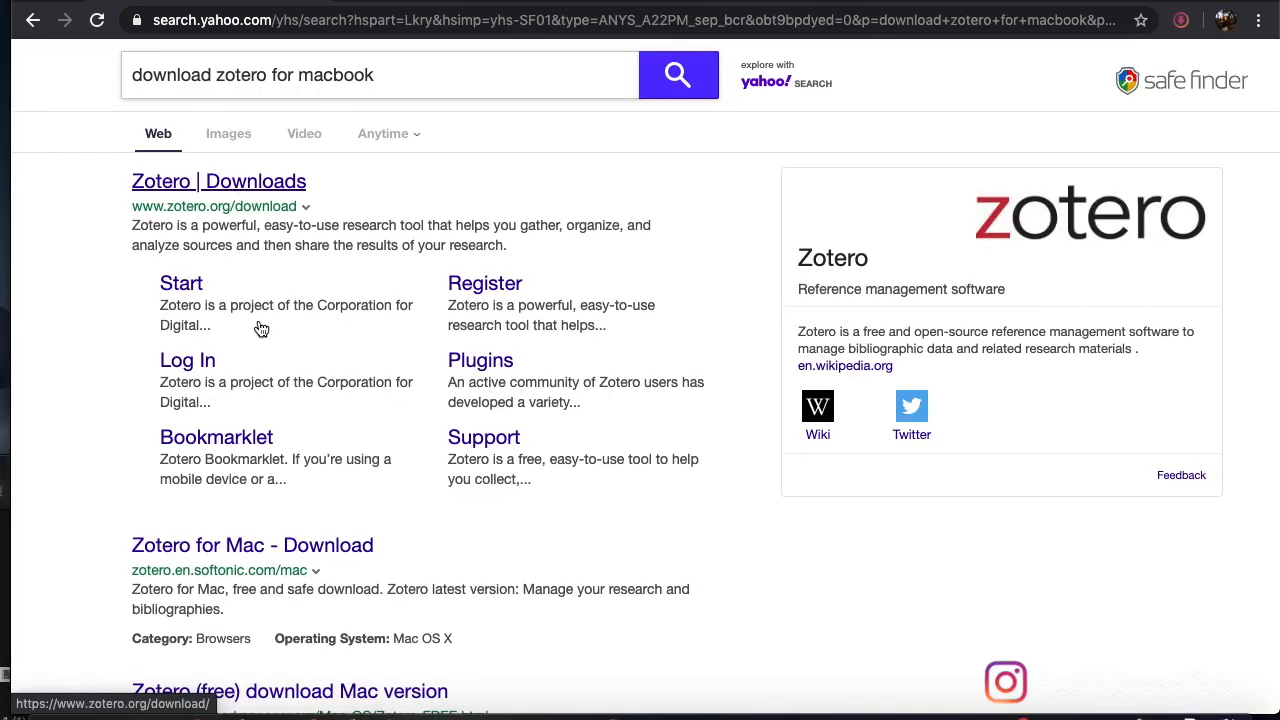
# - Go to zotero.org/download and scroll through the Zotero 5.0 for Mac and Connector offerings
pyautogui.click(226, 181)
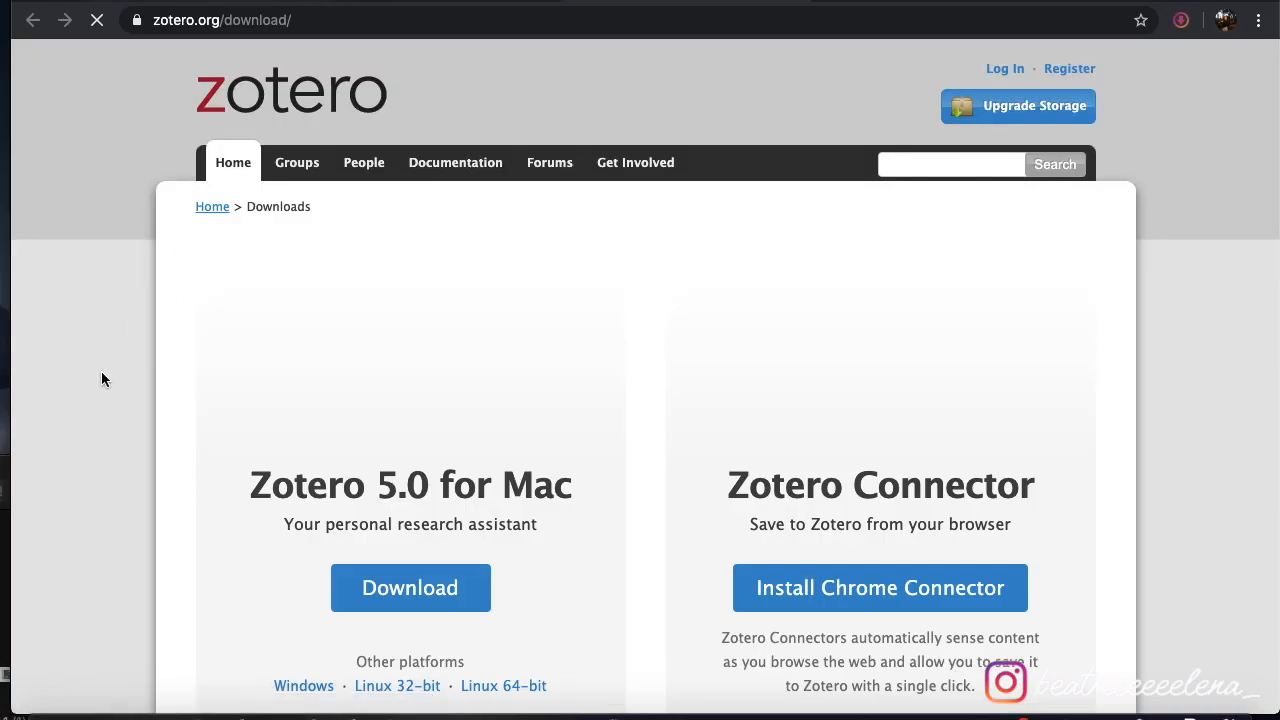
pyautogui.scroll(-2, 101, 379)
pyautogui.scroll(-1, 101, 379)
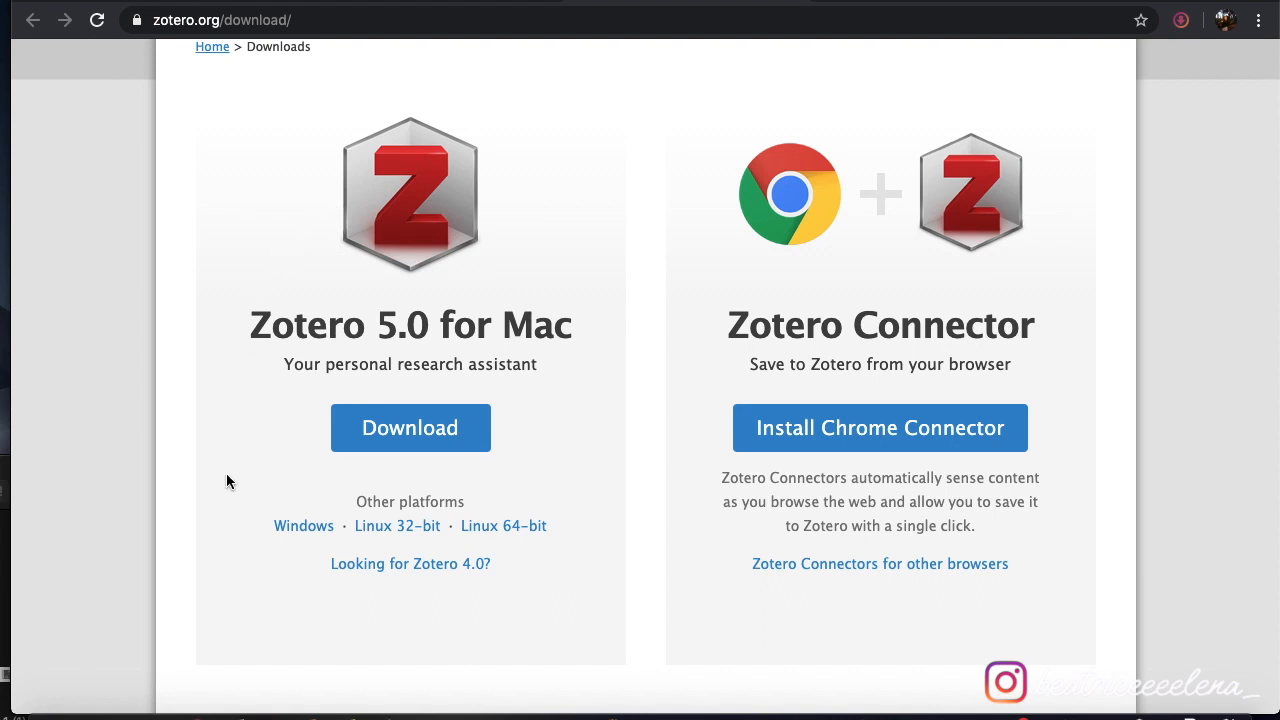
pyautogui.scroll(-3, 247, 546)
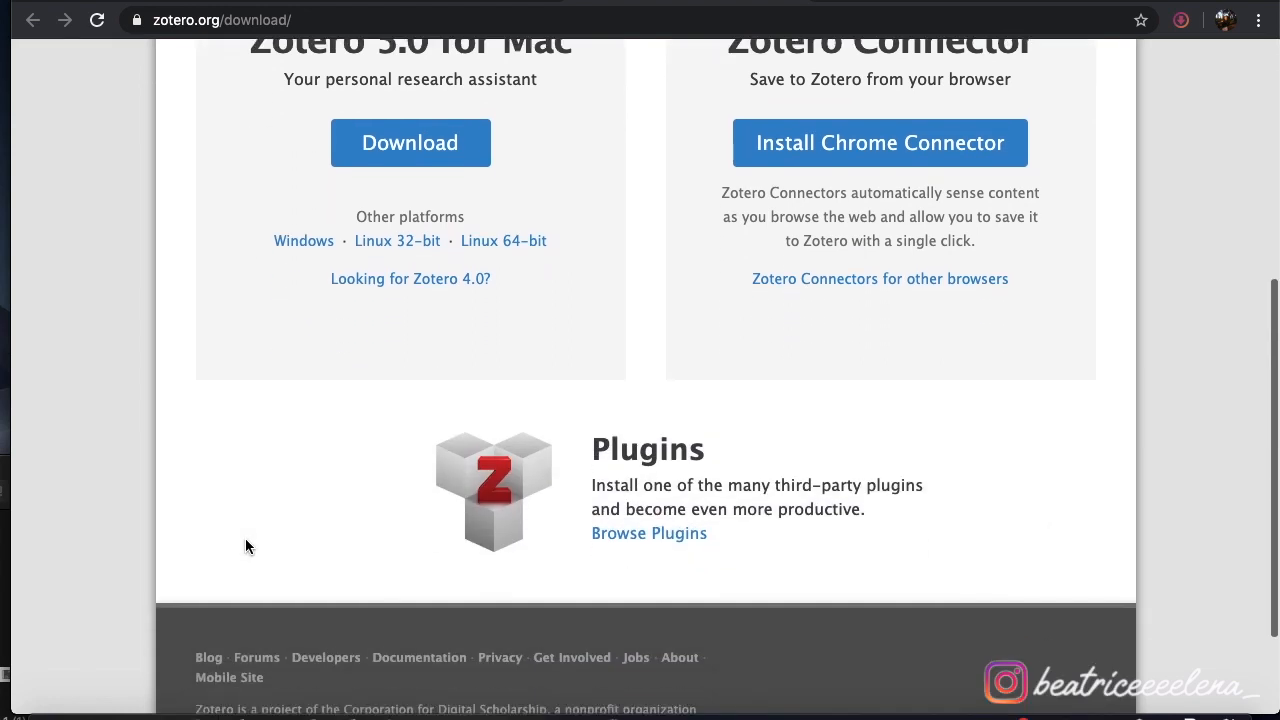
pyautogui.scroll(4, 247, 546)
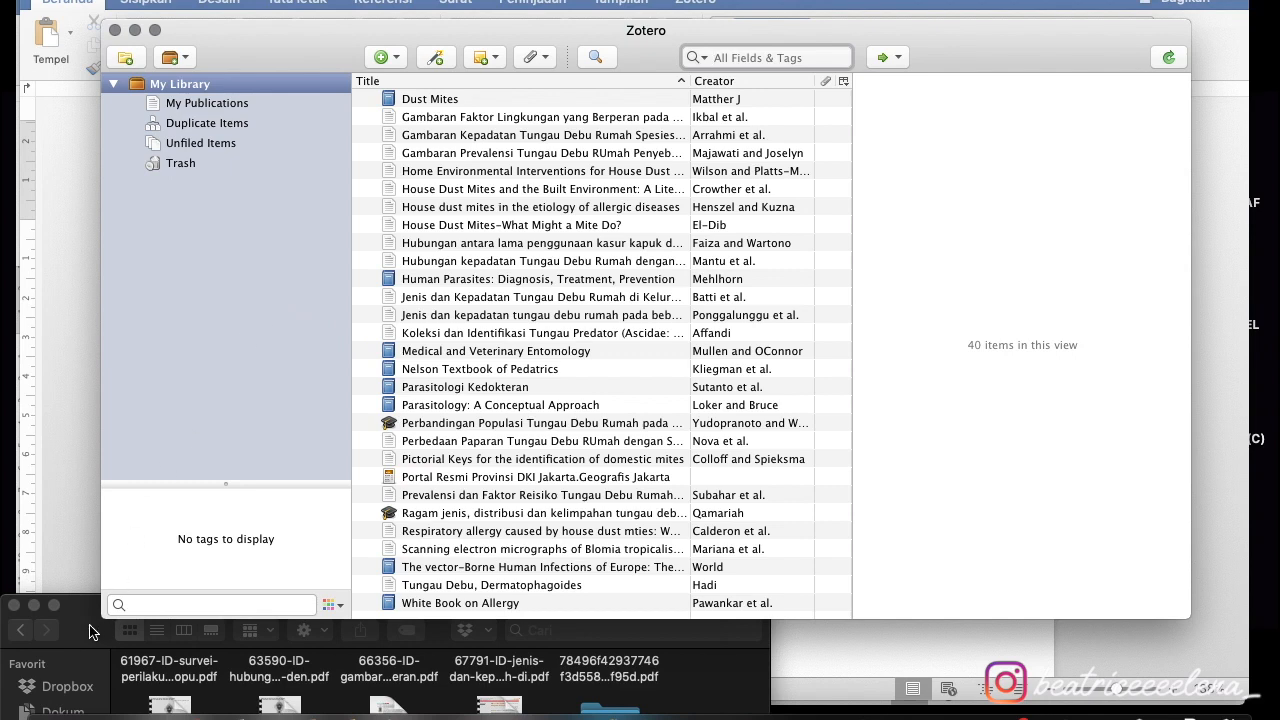
# - Select the four journal PDFs in the first row of the Journals folder
pyautogui.moveTo(90, 632); pyautogui.dragTo(4, 224)
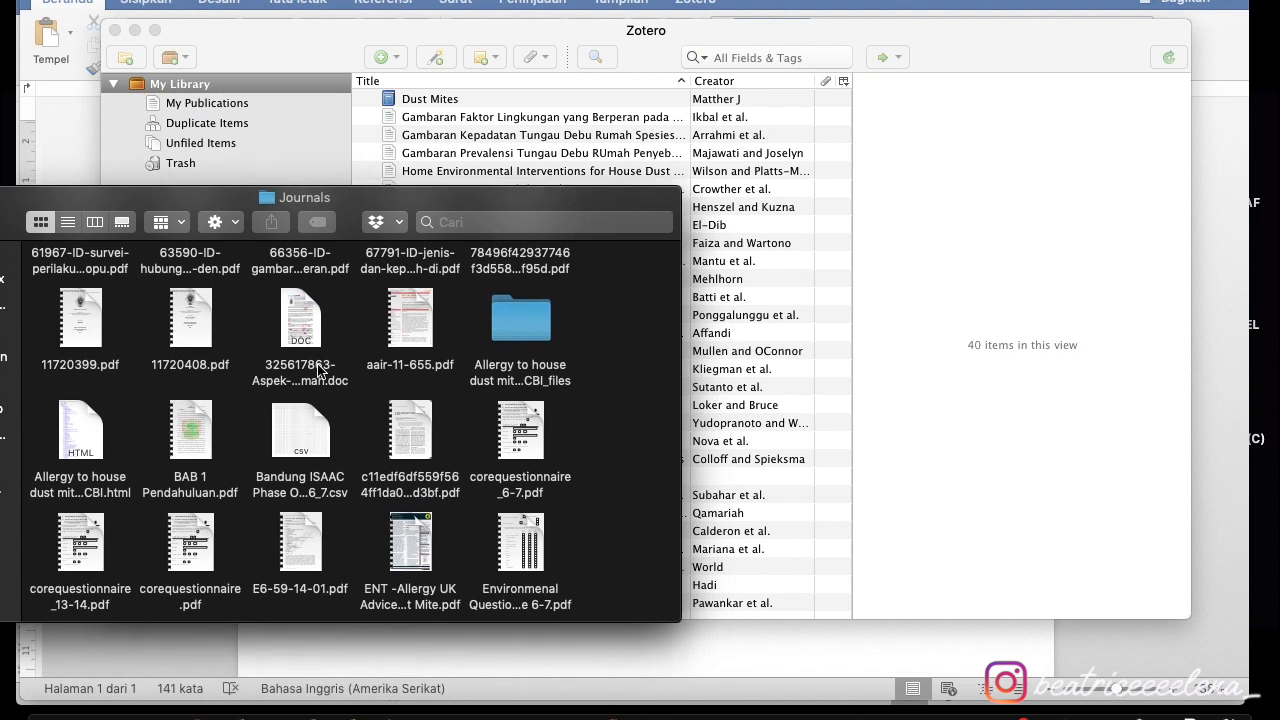
pyautogui.scroll(5, 463, 250)
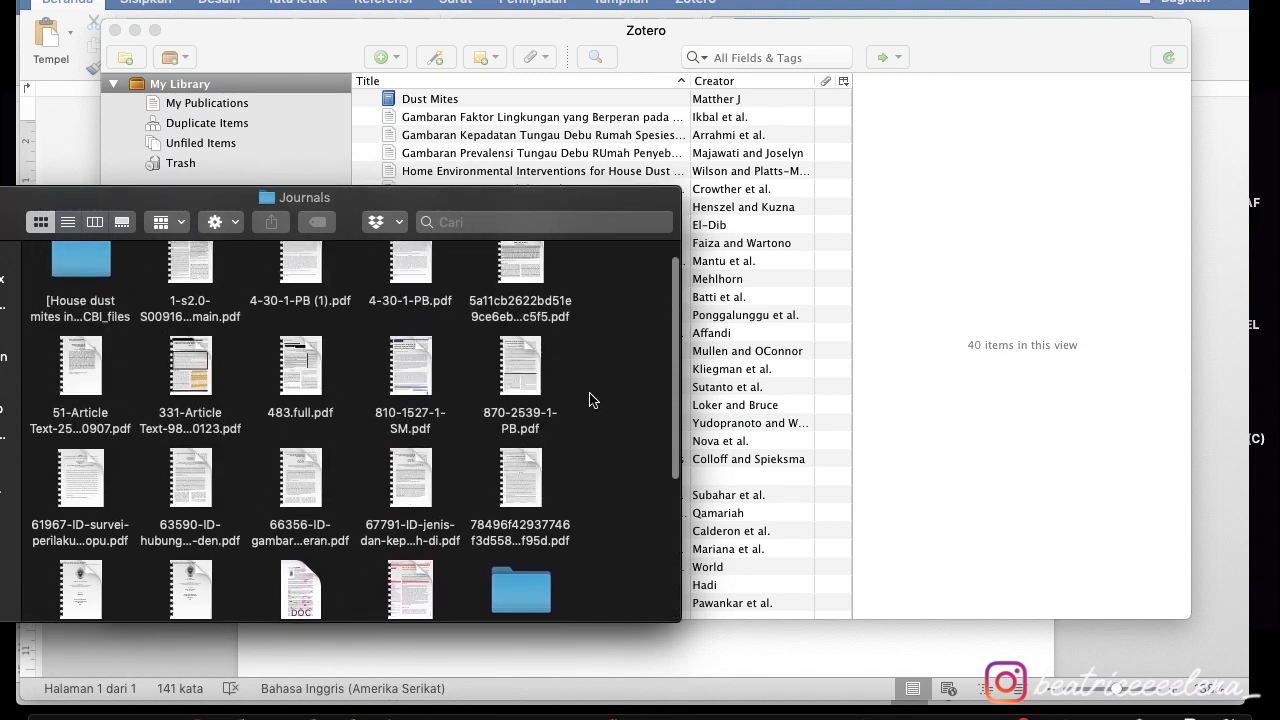
pyautogui.scroll(2, 592, 398)
pyautogui.moveTo(597, 305); pyautogui.dragTo(183, 278)
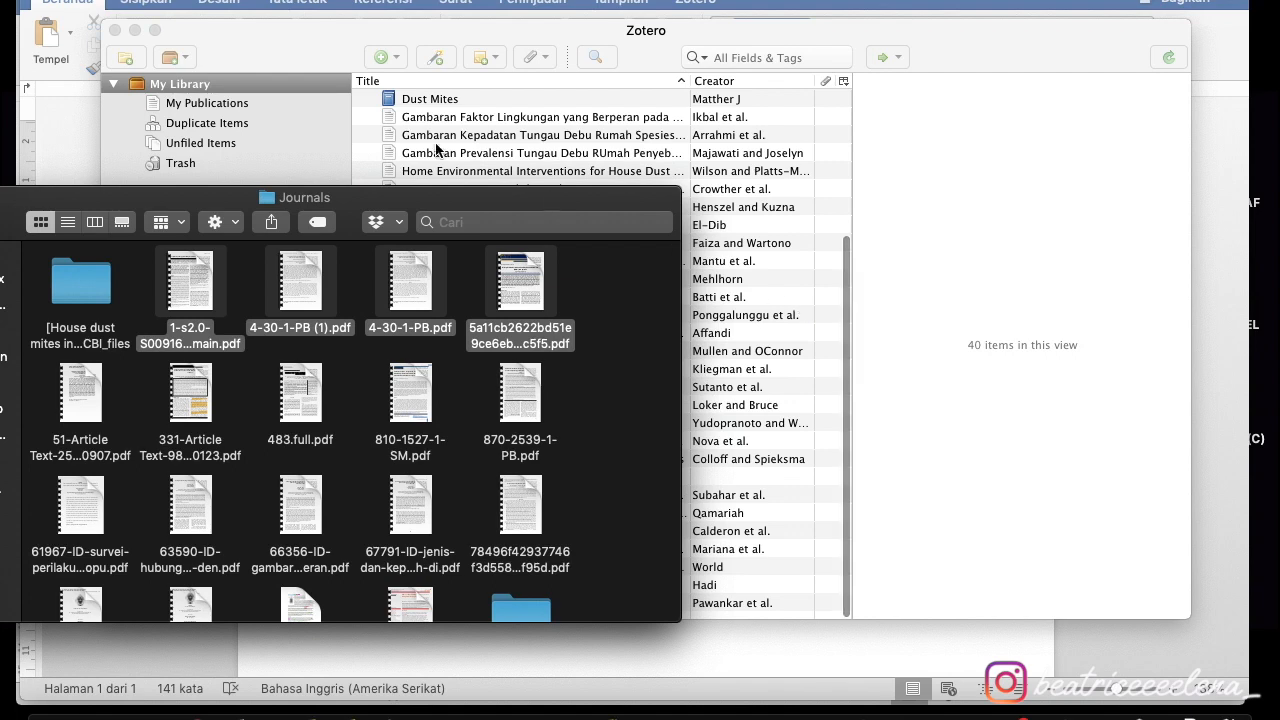
# - Create a new collection named 'SKRIPSI :)' in My Library, keeping the Journals folder alongside
pyautogui.click(249, 184)
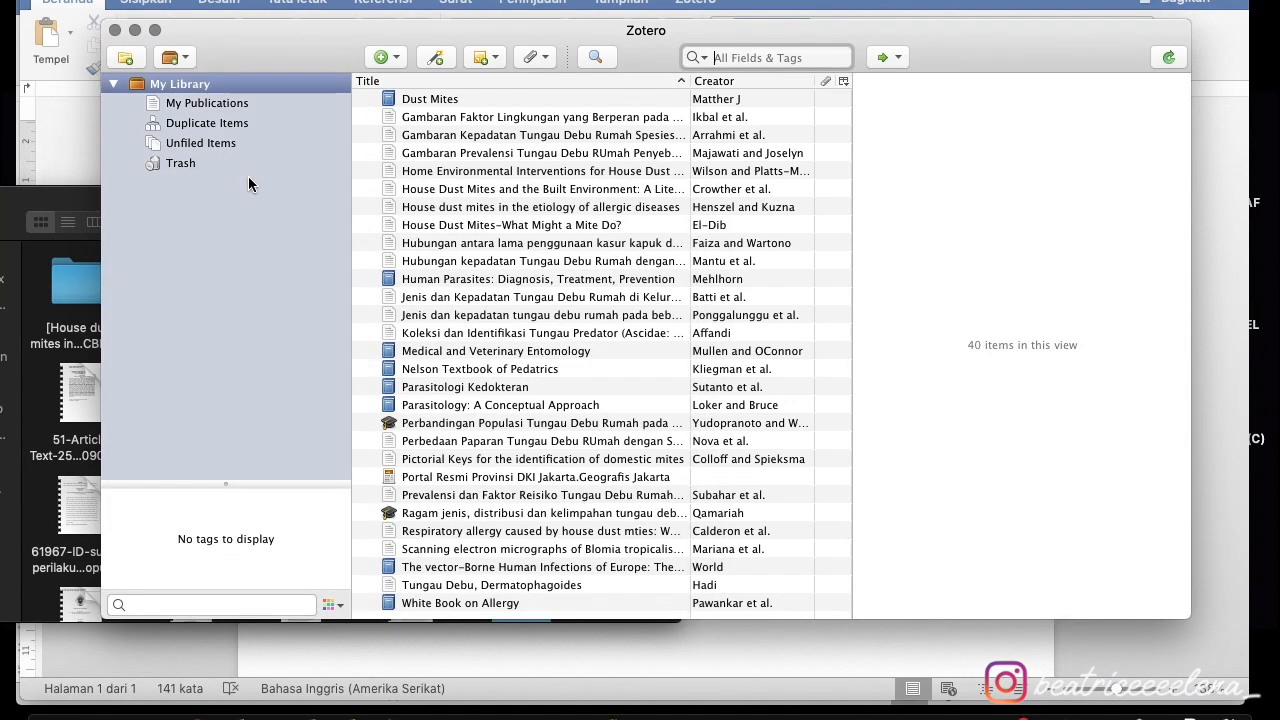
pyautogui.click(136, 60)
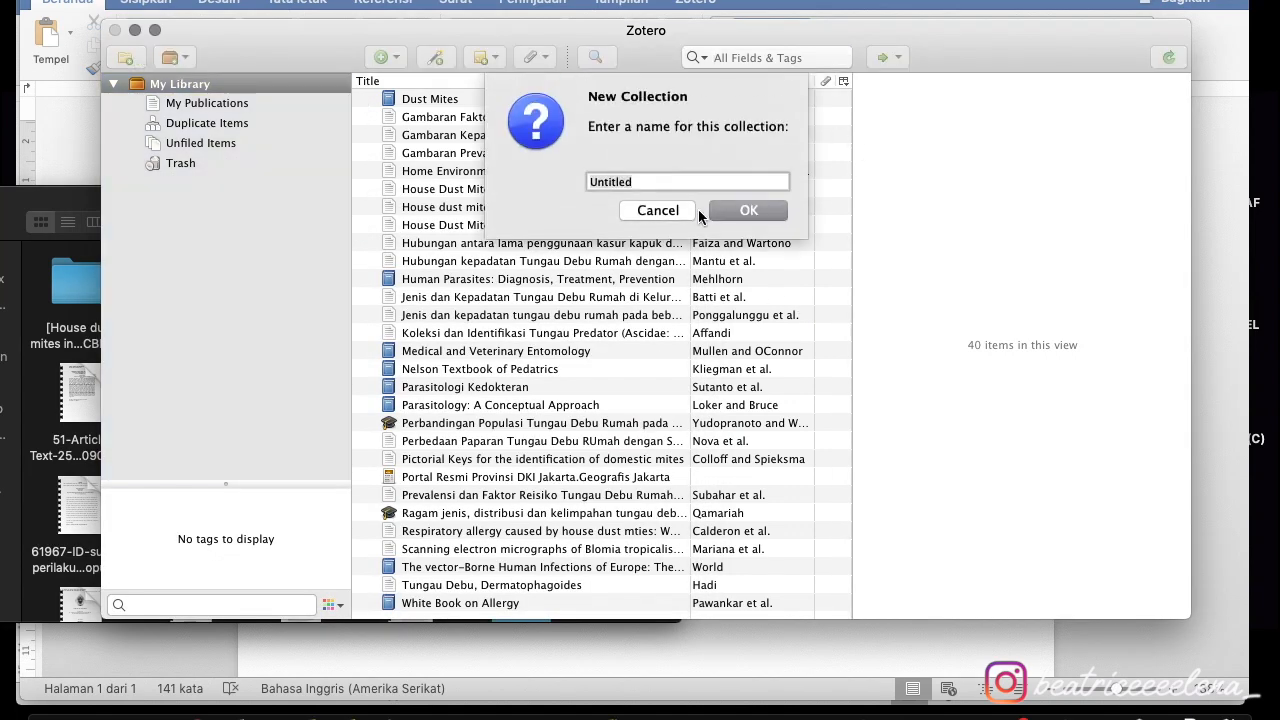
pyautogui.write('SKRIPSI :)')
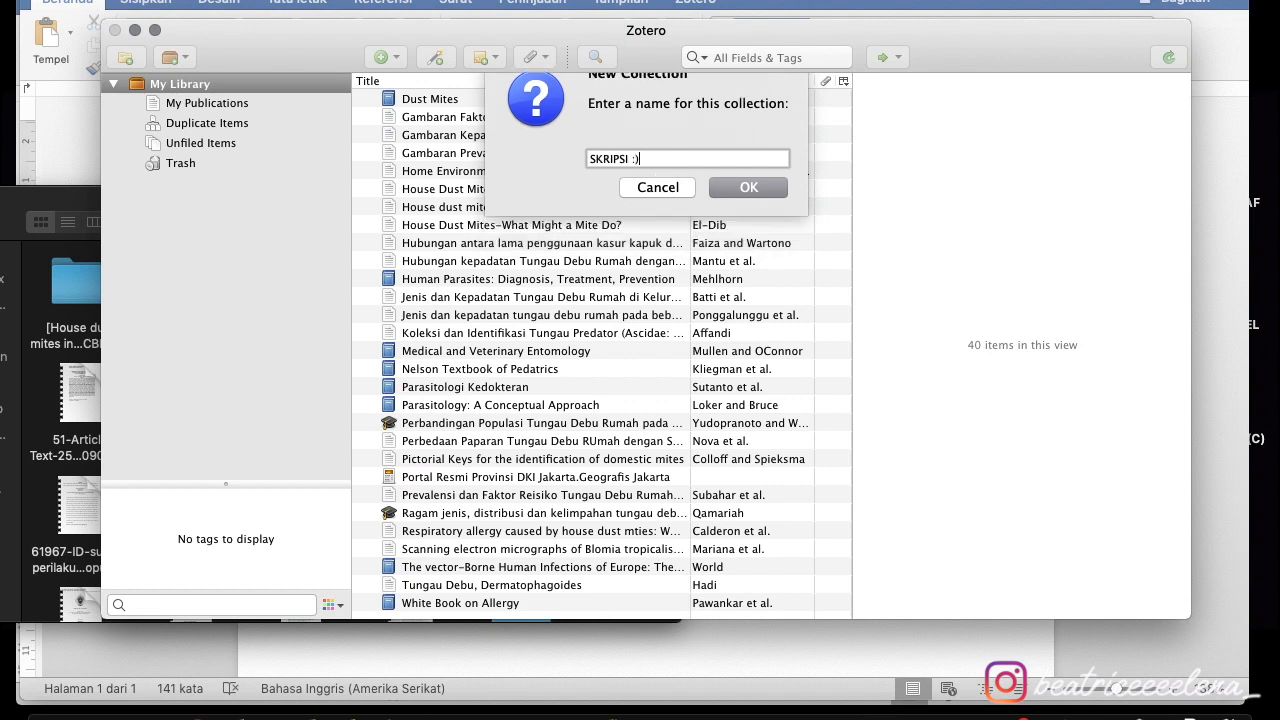
pyautogui.press('Return')
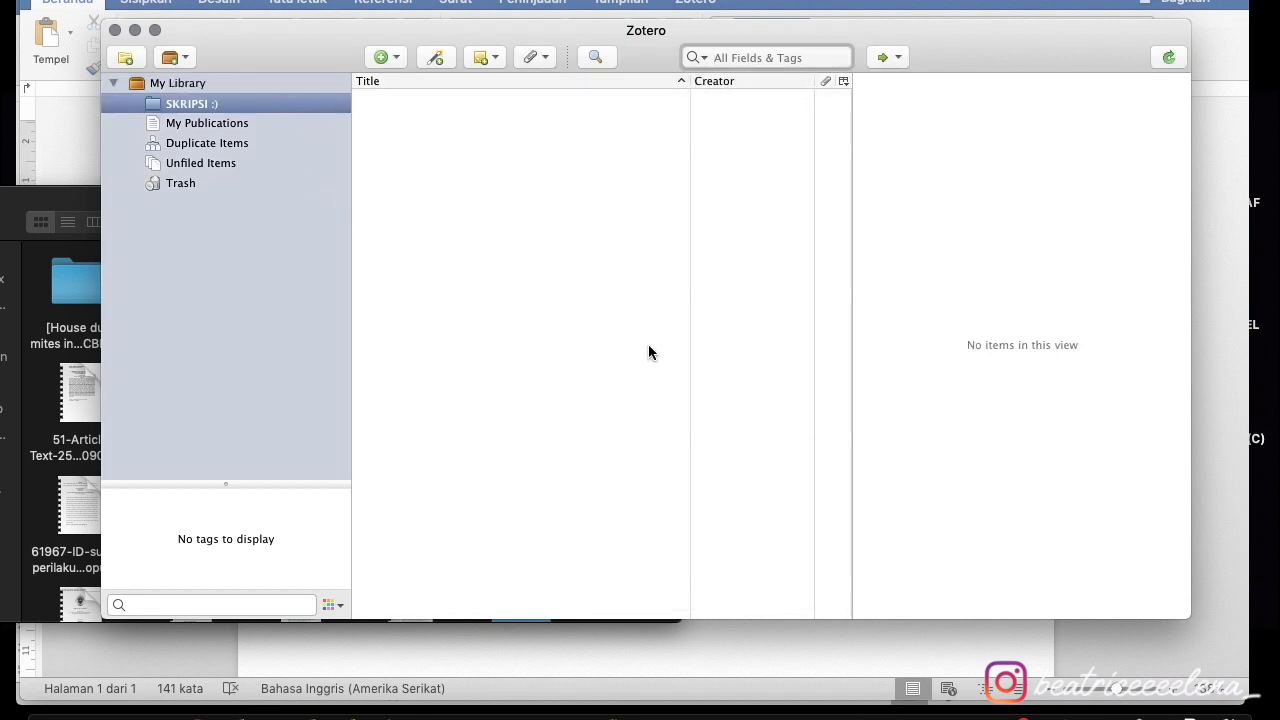
pyautogui.hotkey('ctrl', 'Up')
pyautogui.click(283, 306)
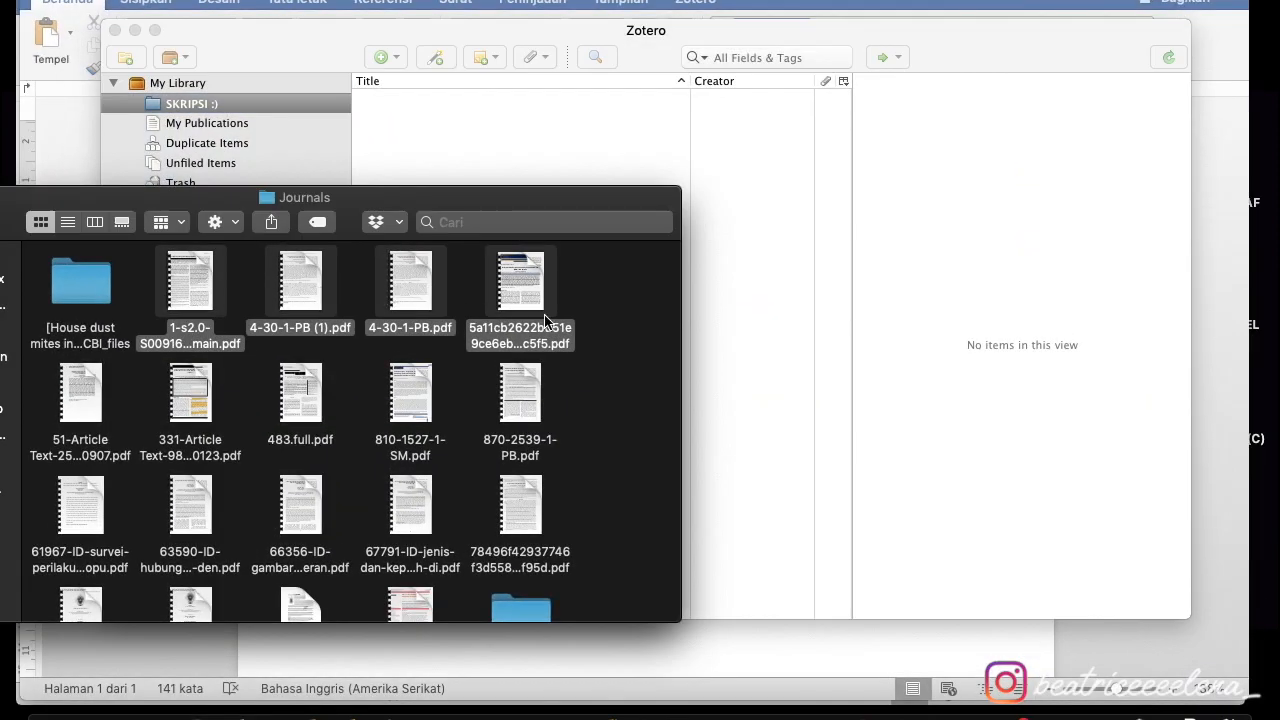
# - Import the four selected PDFs into SKRIPSI :) and let their metadata retrieval finish
pyautogui.moveTo(527, 285); pyautogui.dragTo(619, 152)
pyautogui.moveTo(508, 198); pyautogui.dragTo(520, 429)
pyautogui.click(752, 384)
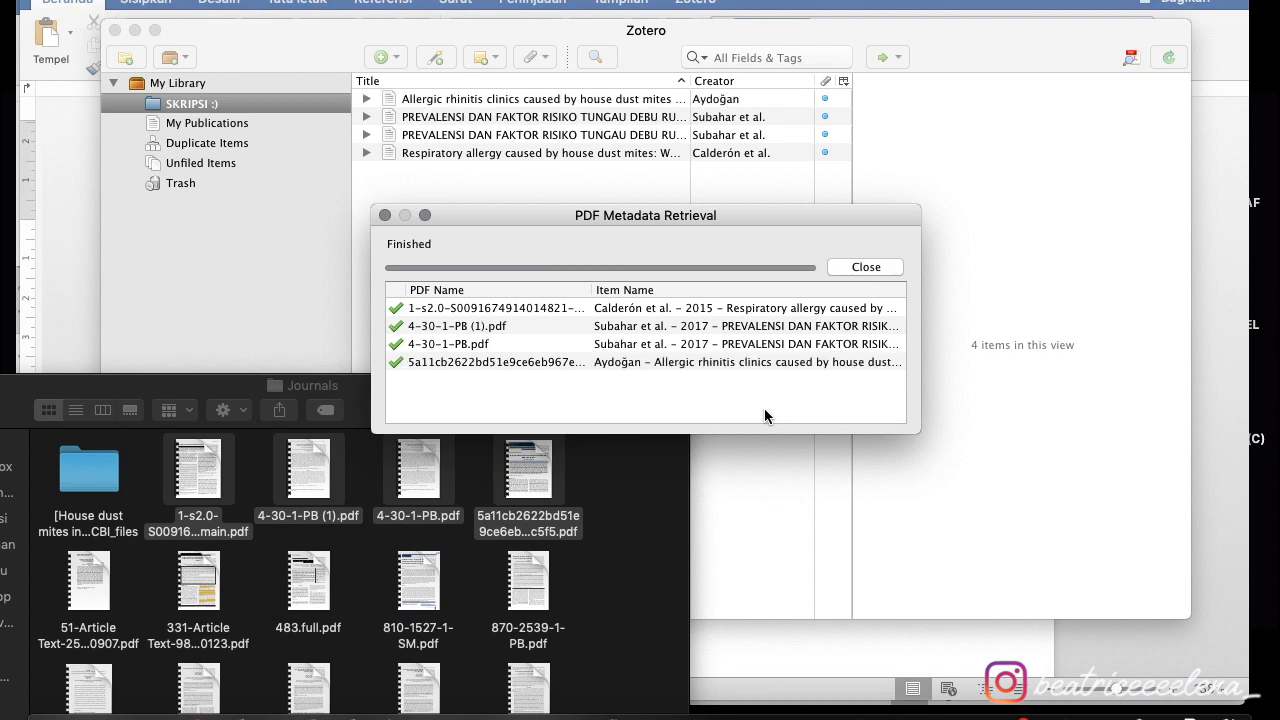
pyautogui.click(871, 271)
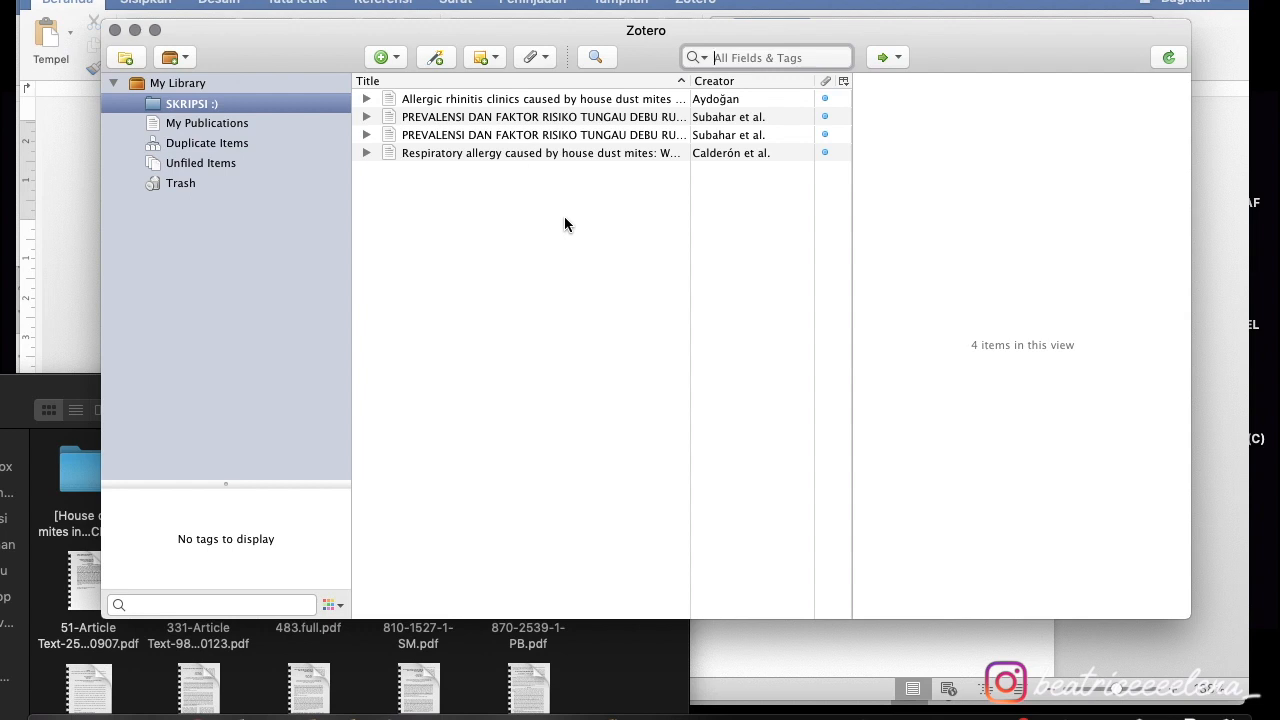
# - Create a Book item titled 'Cara Mengerjakan Skripsi KILAT' and enter its author's last and first name
pyautogui.click(396, 57)
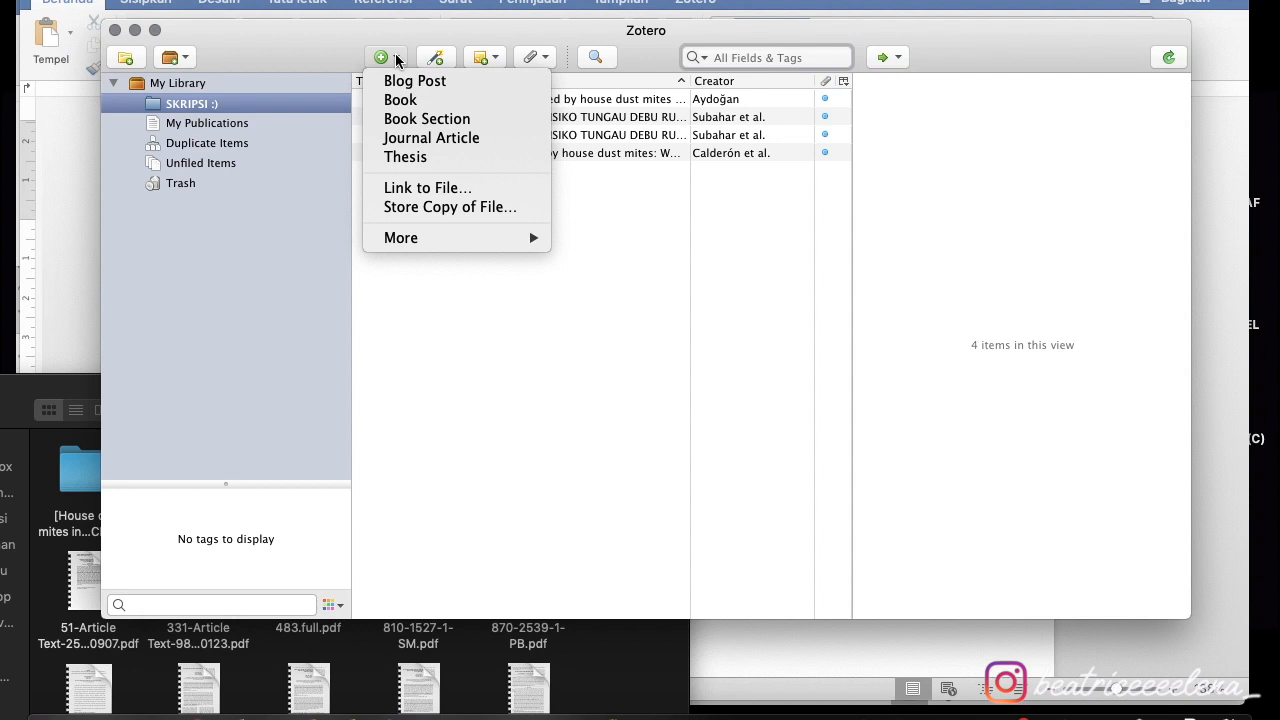
pyautogui.click(451, 103)
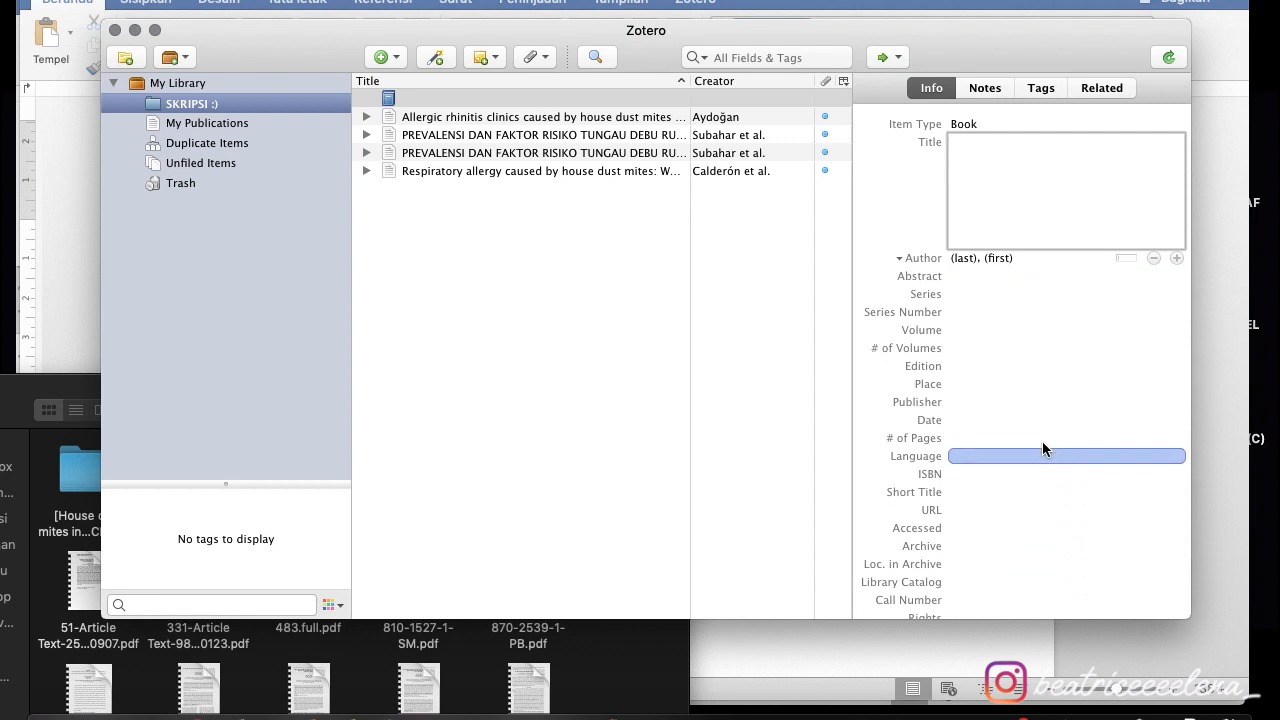
pyautogui.write('Cara Mengerjakan Skripsi KILAT')
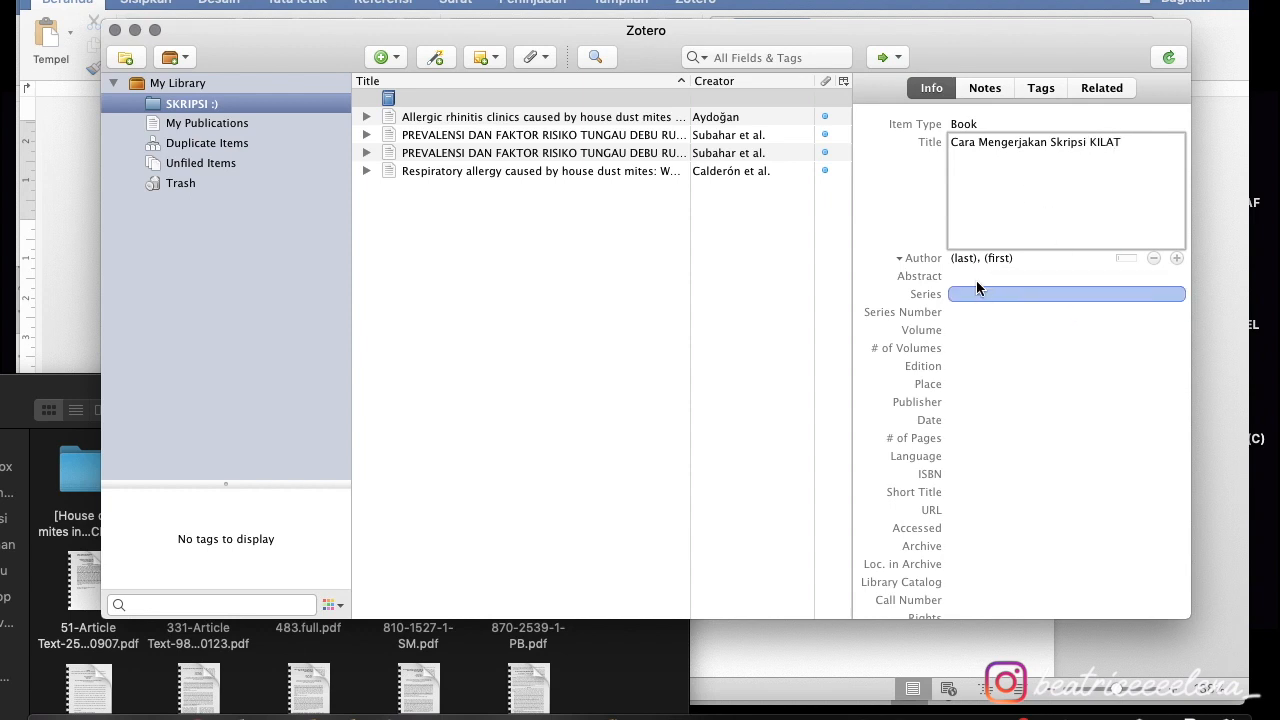
pyautogui.click(963, 258)
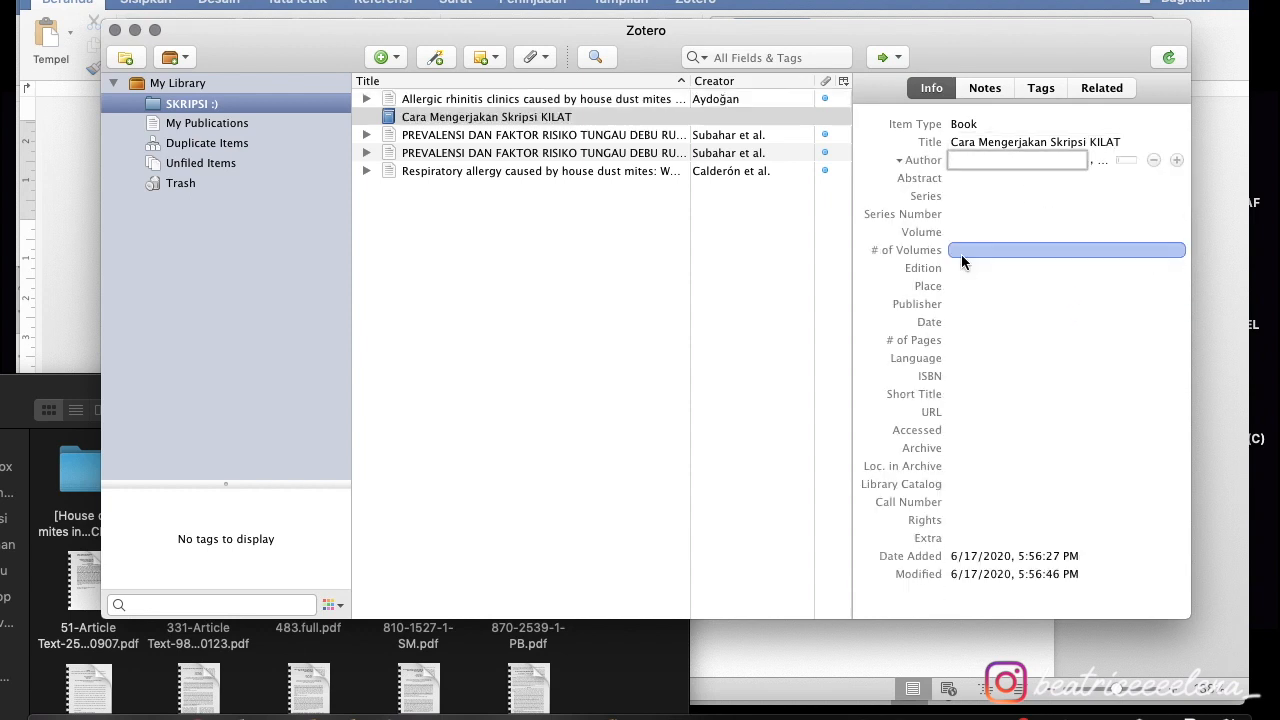
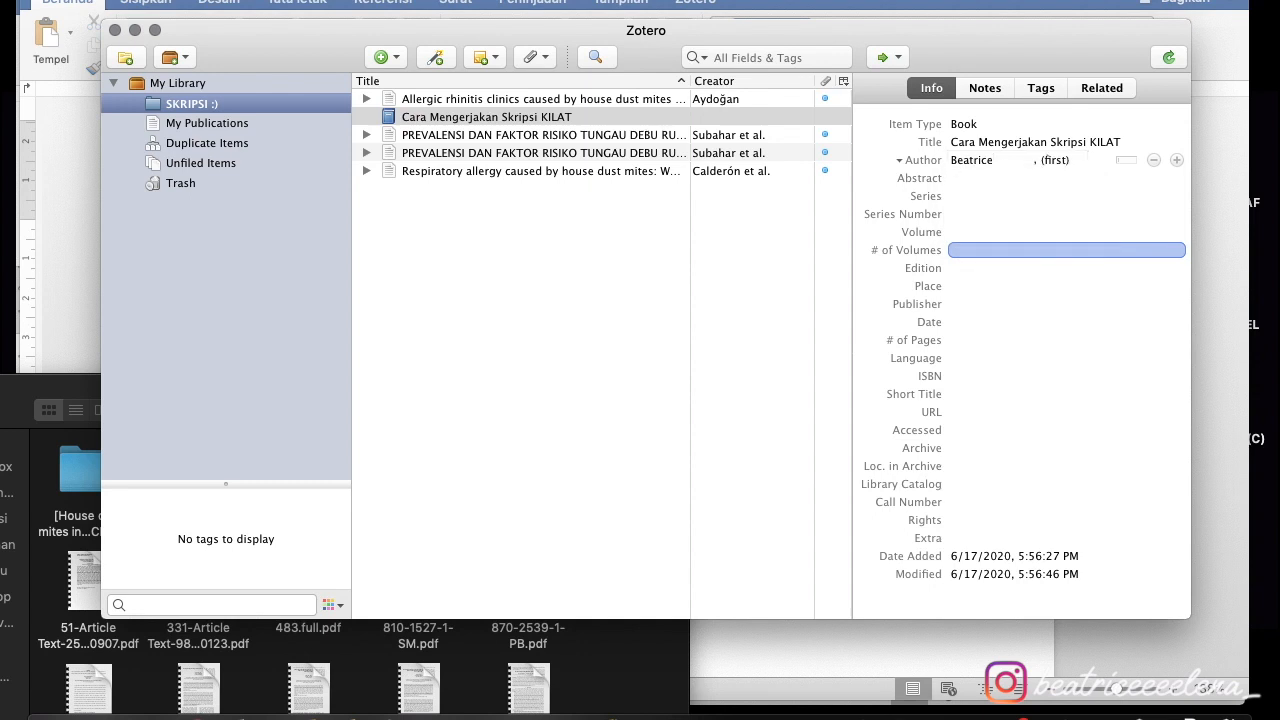
pyautogui.press('Tab')
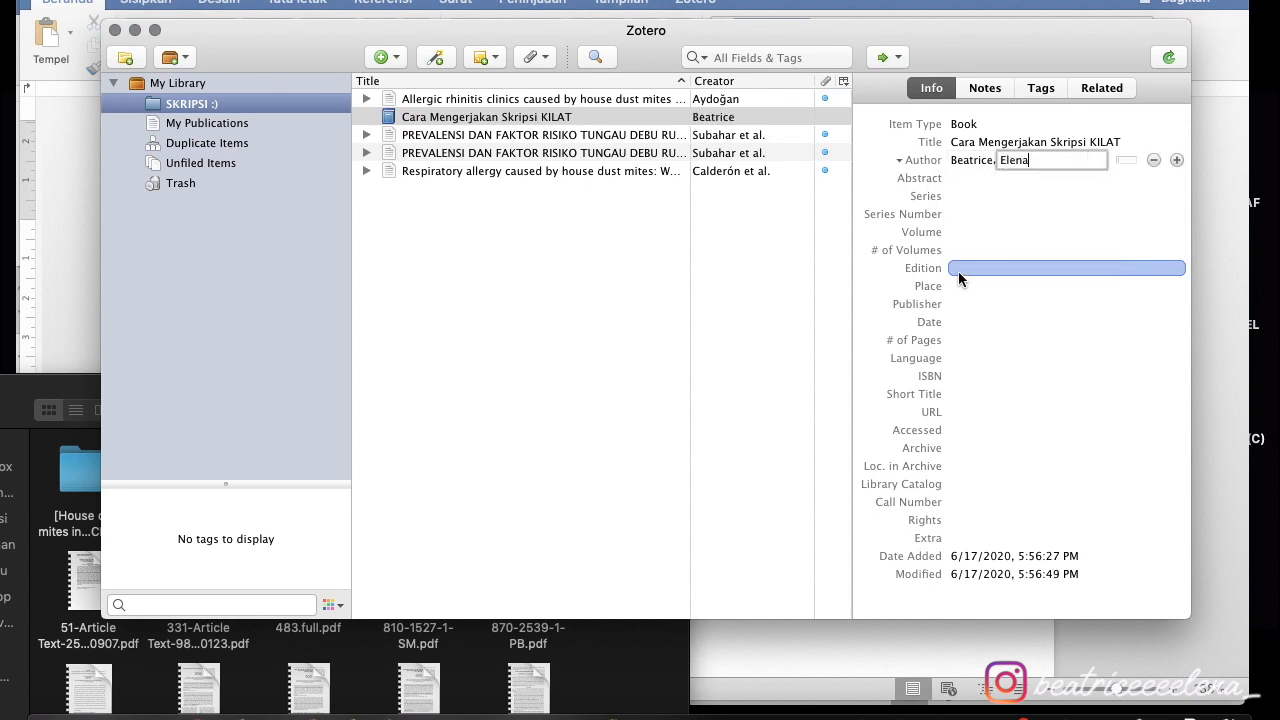
pyautogui.click(968, 230)
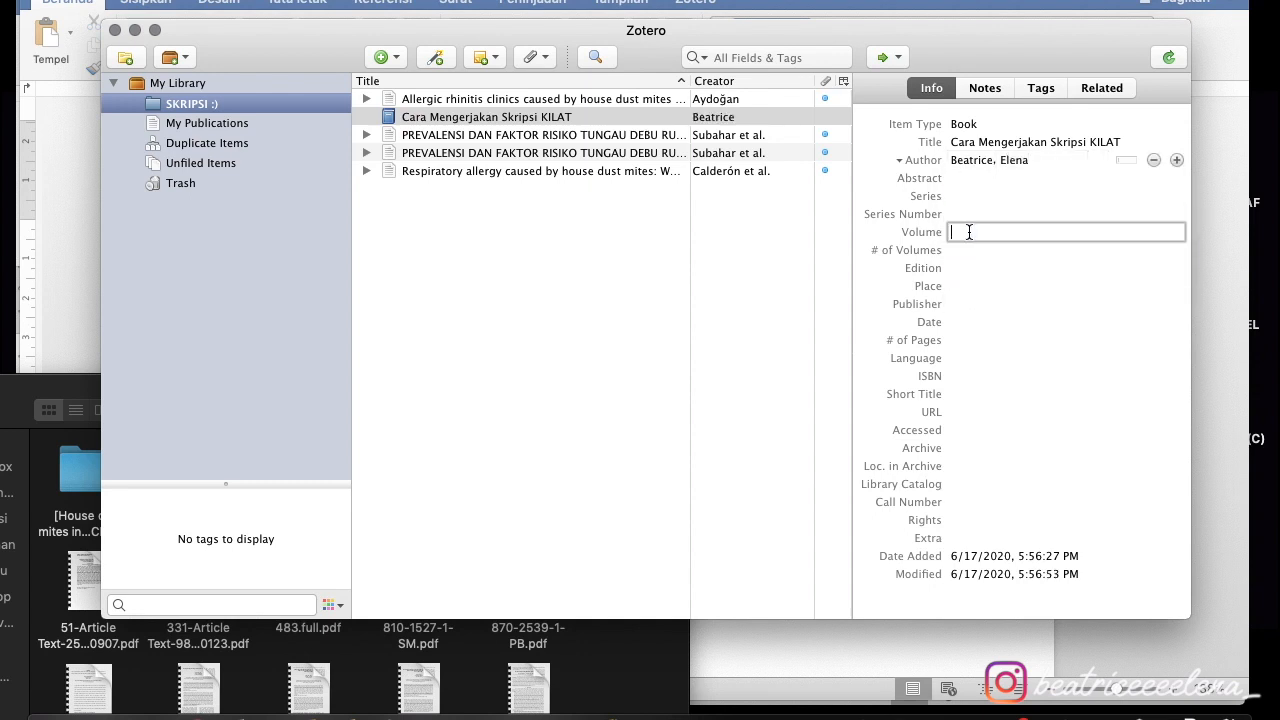
# - Set the book's volume 4, edition 5, place Jakarta and publisher Erlangga
pyautogui.write('4')
pyautogui.click(981, 268)
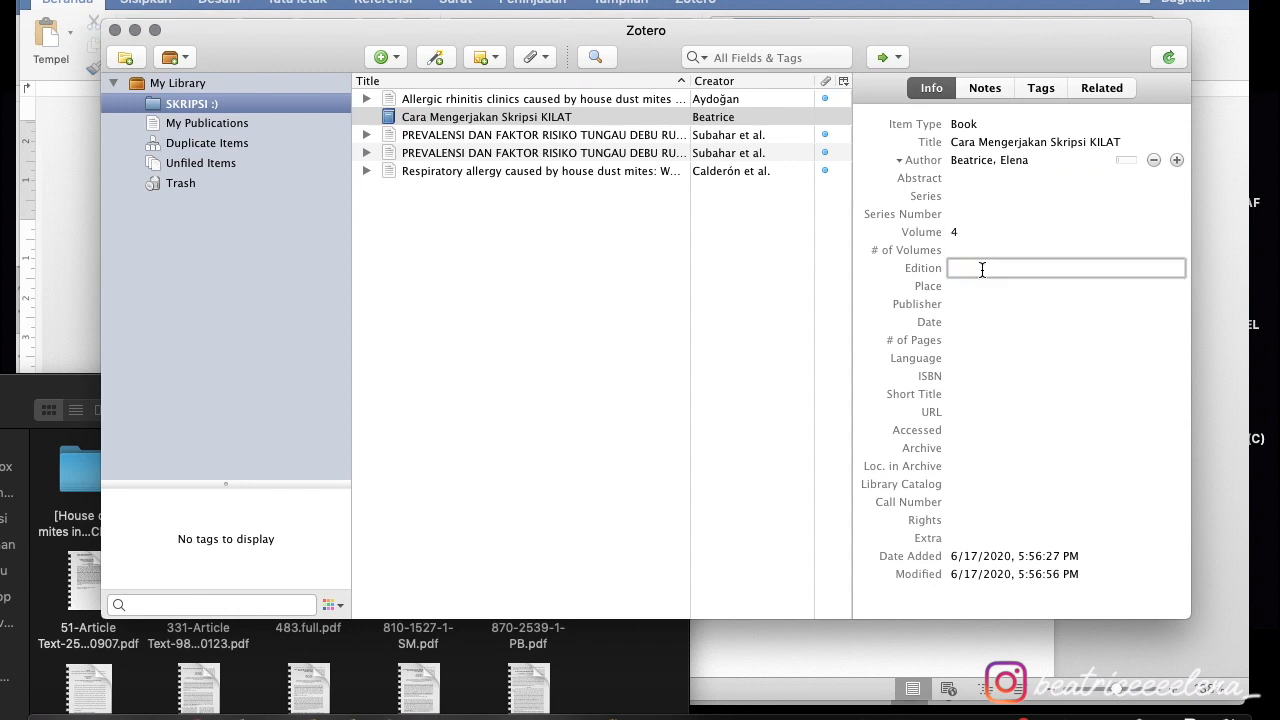
pyautogui.write('5')
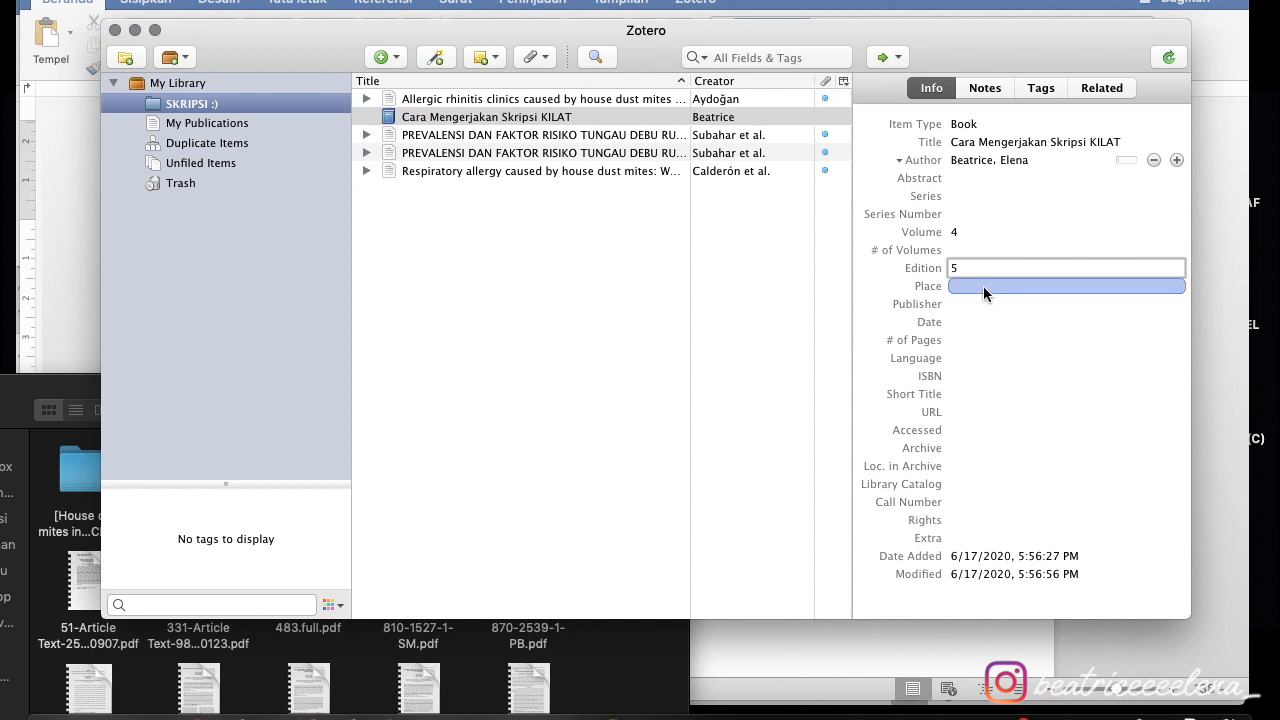
pyautogui.click(984, 287)
pyautogui.write('Jakarta')
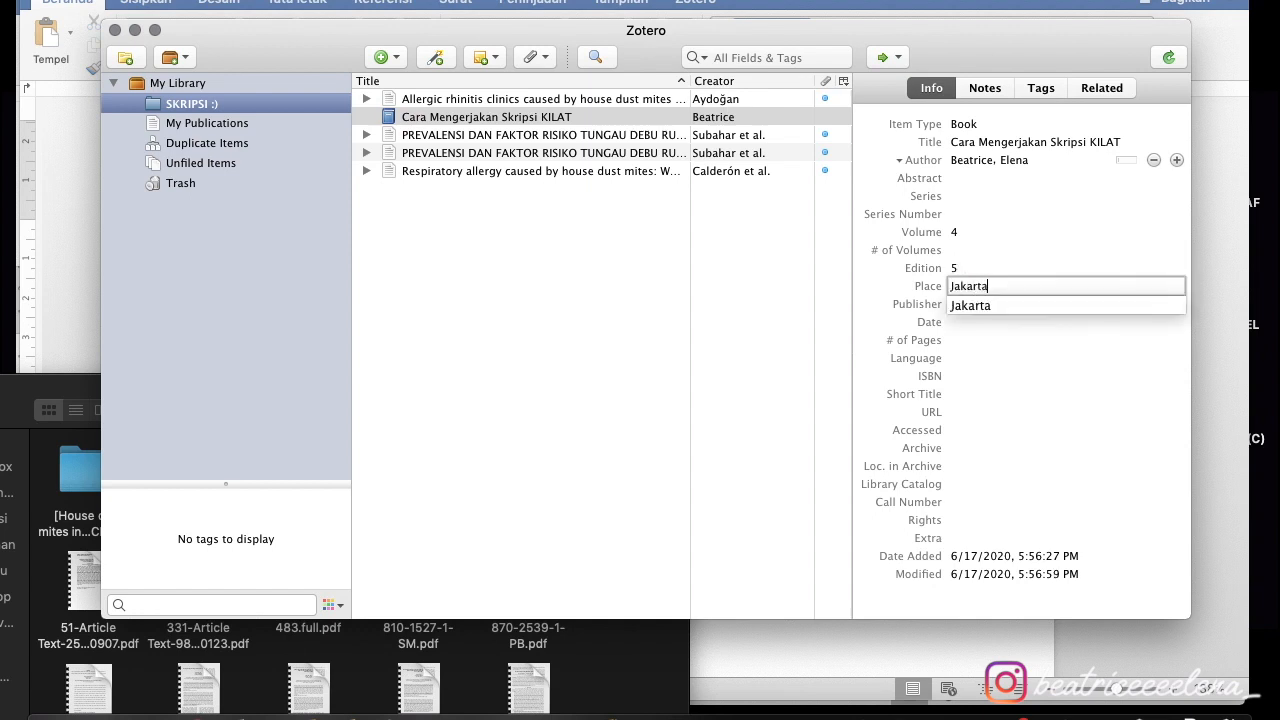
pyautogui.click(988, 303)
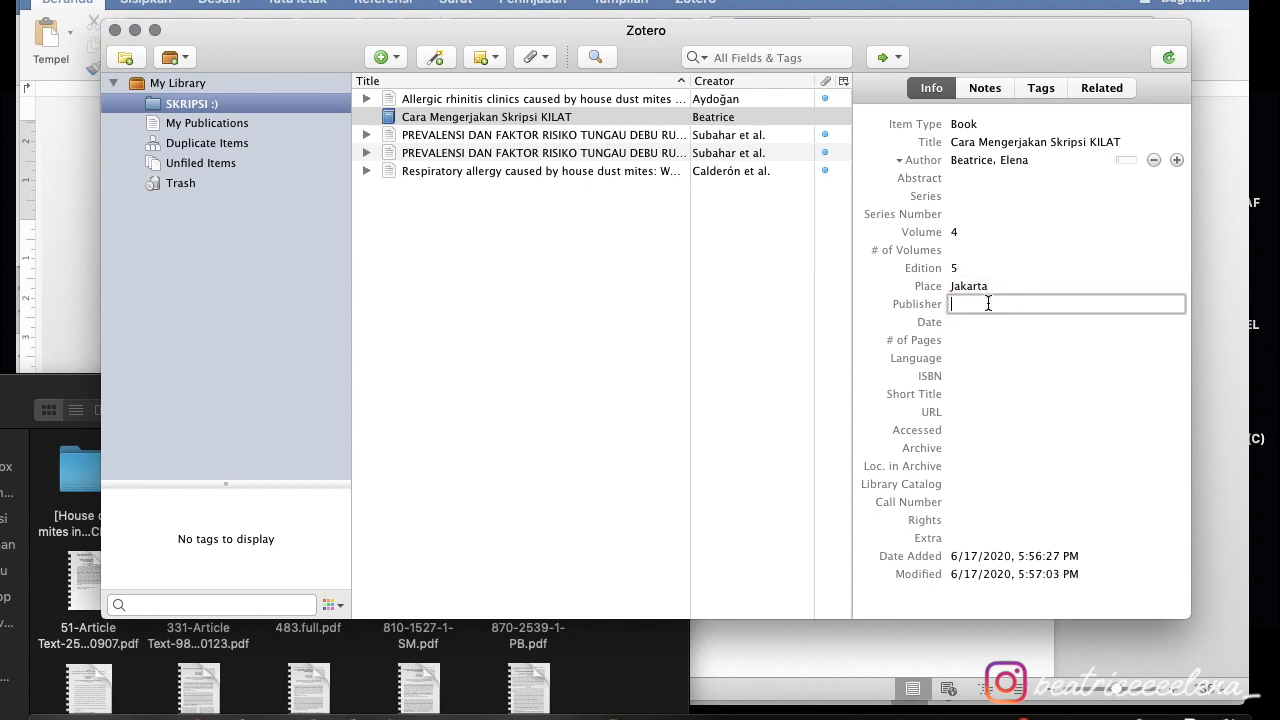
pyautogui.write('Erlangga')
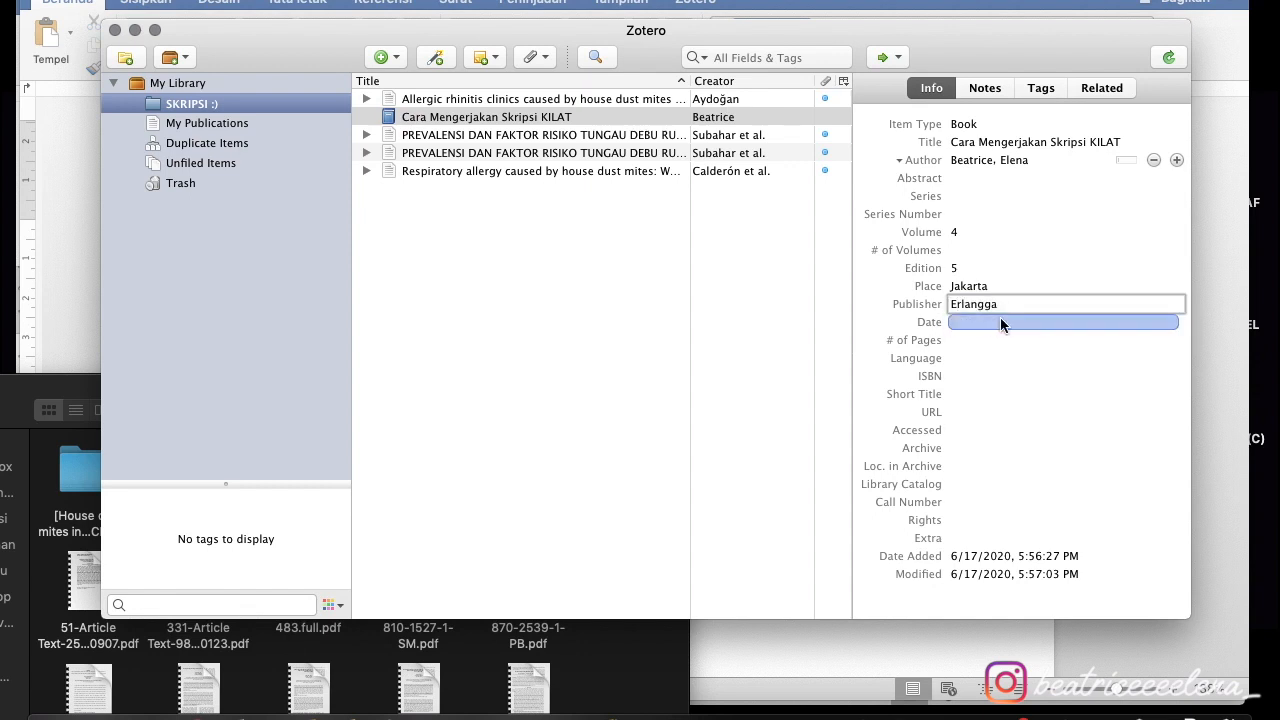
pyautogui.press('Return')
# - Set the book's date to 2019 and language to Indonesia
pyautogui.click(972, 320)
pyautogui.write('2019')
pyautogui.press('Return')
pyautogui.click(1055, 357)
pyautogui.write('Indonesia')
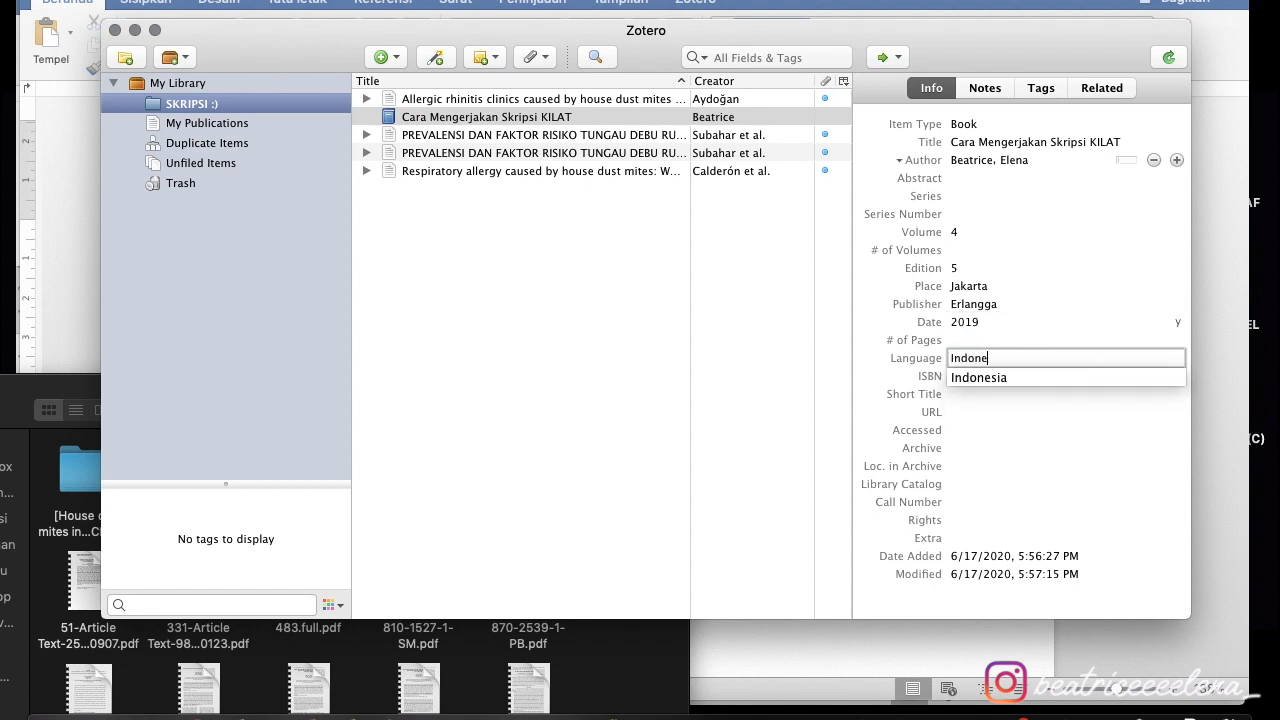
pyautogui.click(1055, 379)
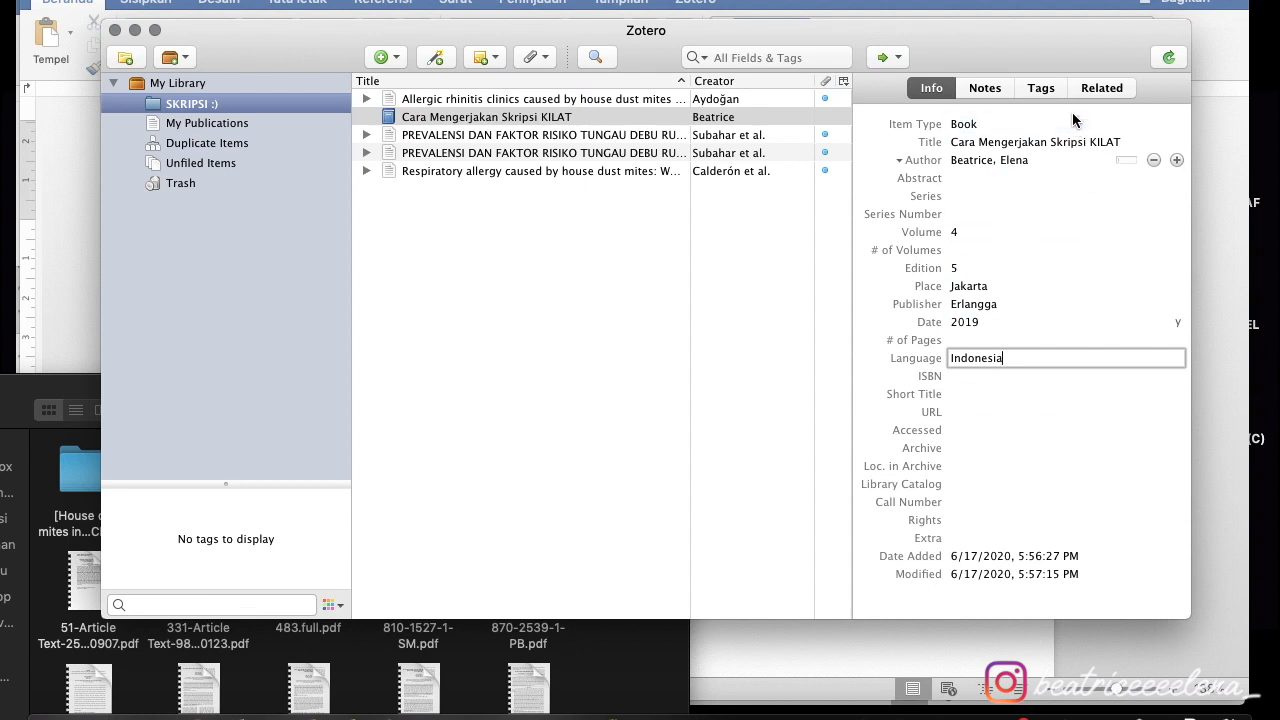
pyautogui.click(728, 281)
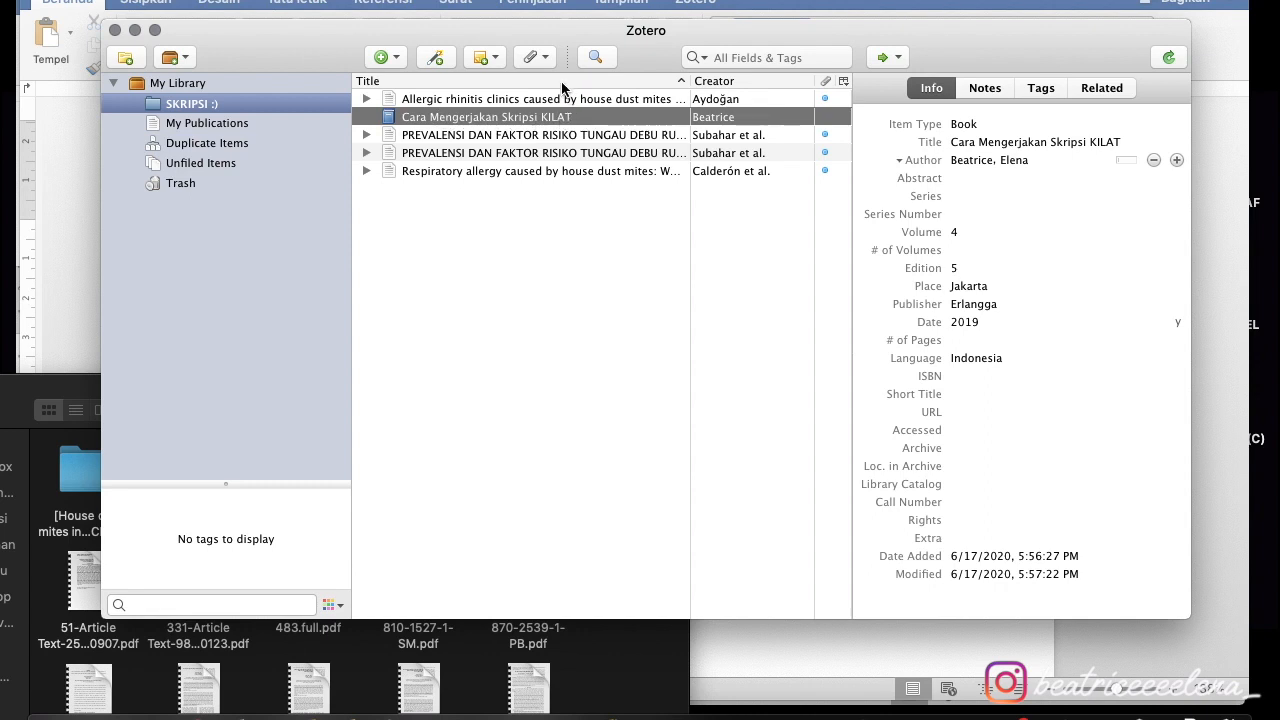
# - Create a Journal Article titled 'Hubungan antara pengerjaan skripsi dengan tingkat stress mahasiswa'
pyautogui.click(395, 60)
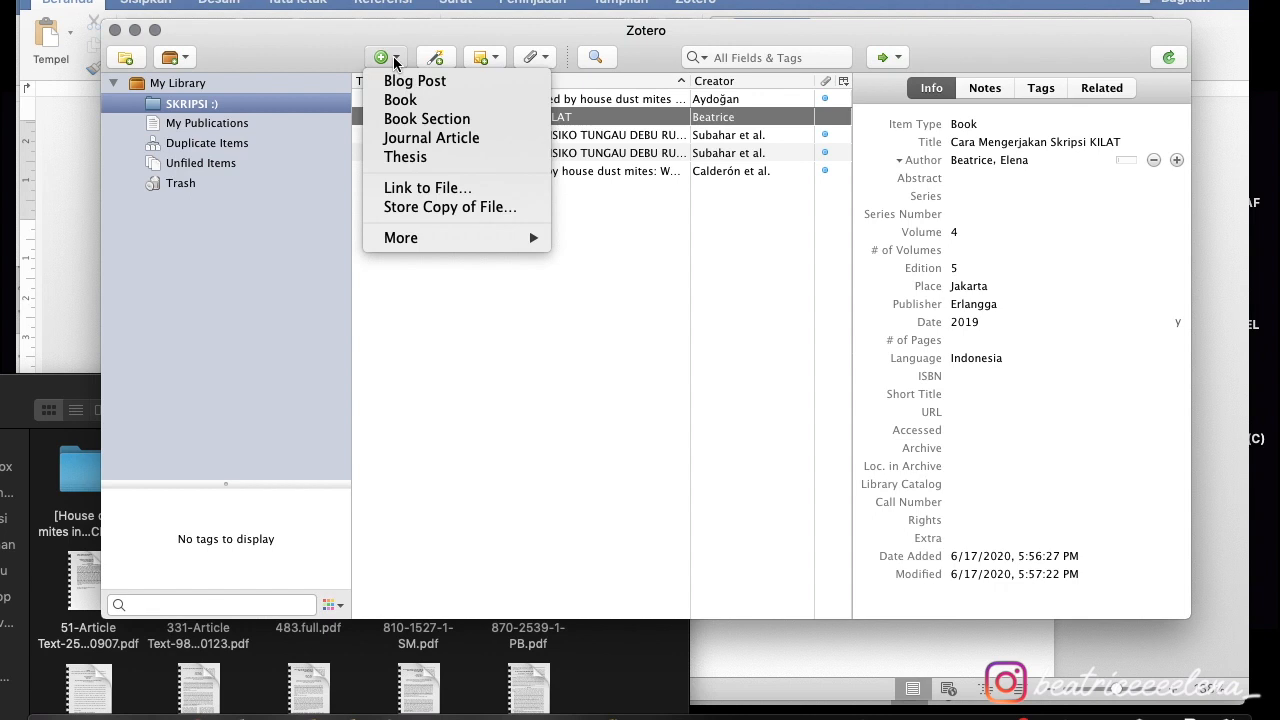
pyautogui.click(465, 142)
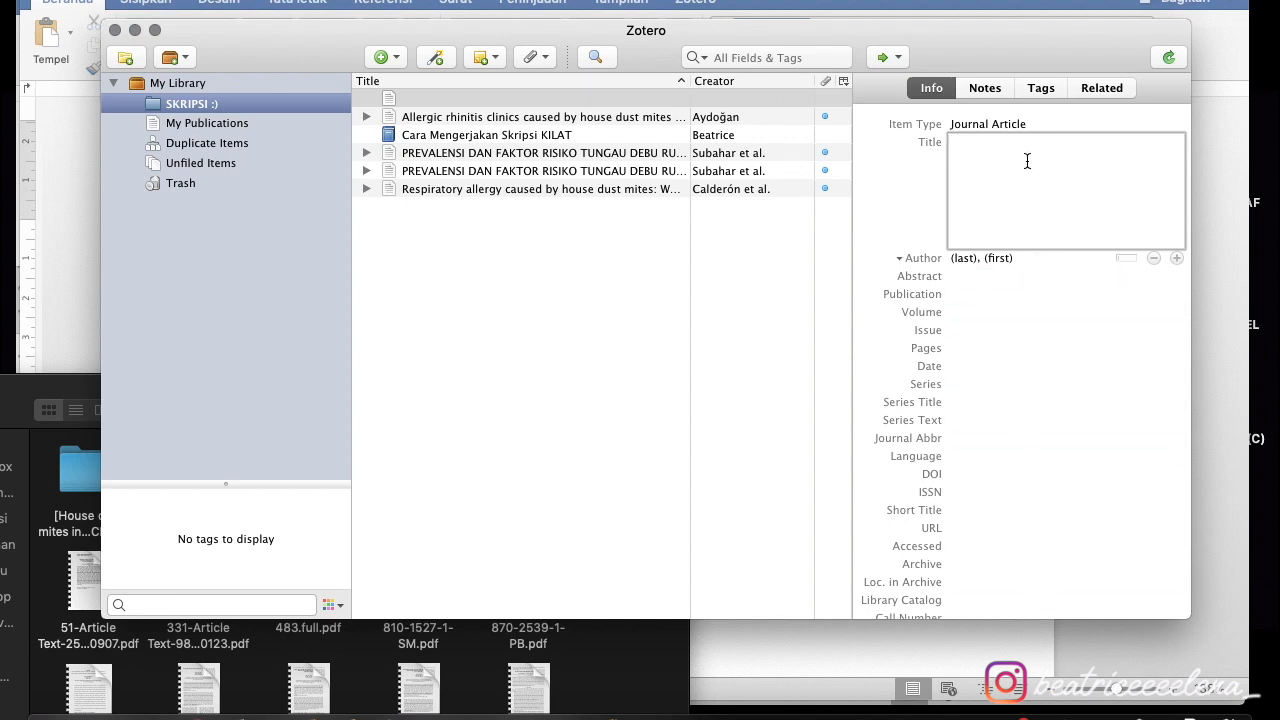
pyautogui.write('Hubungan antara pengerjaan skripsi de')
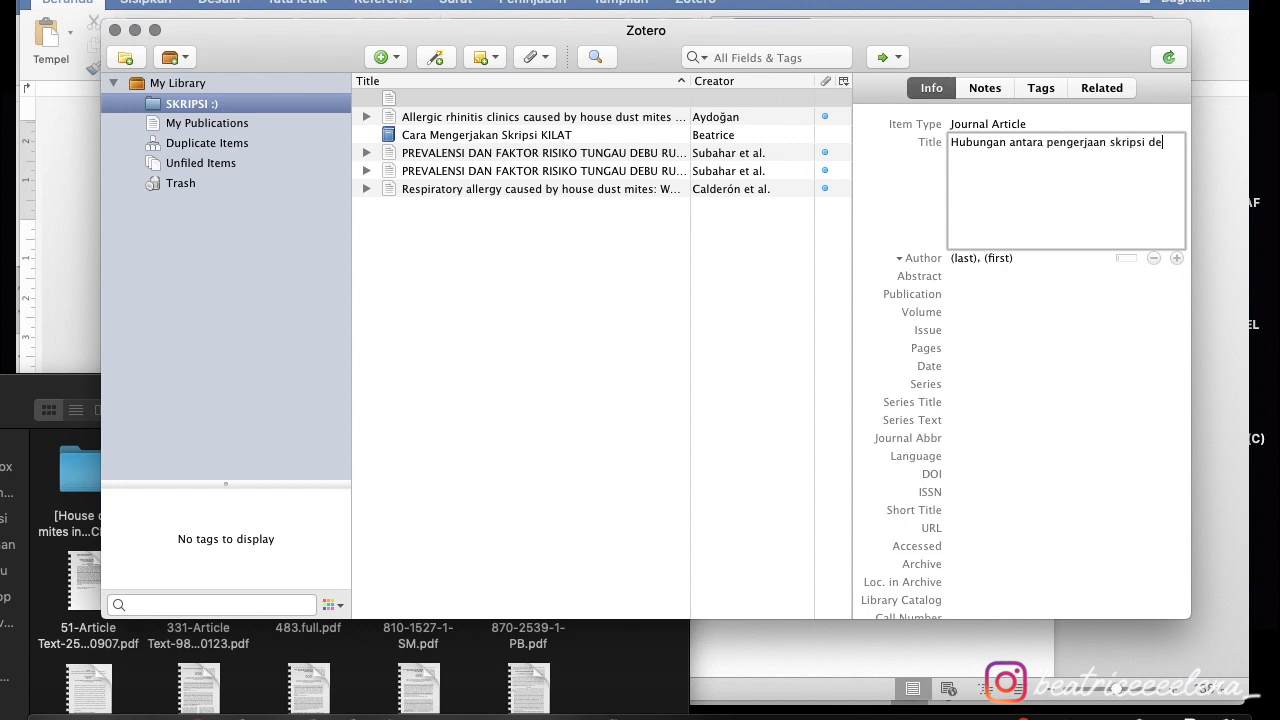
pyautogui.write('ngan tingkat stress mahasiswa')
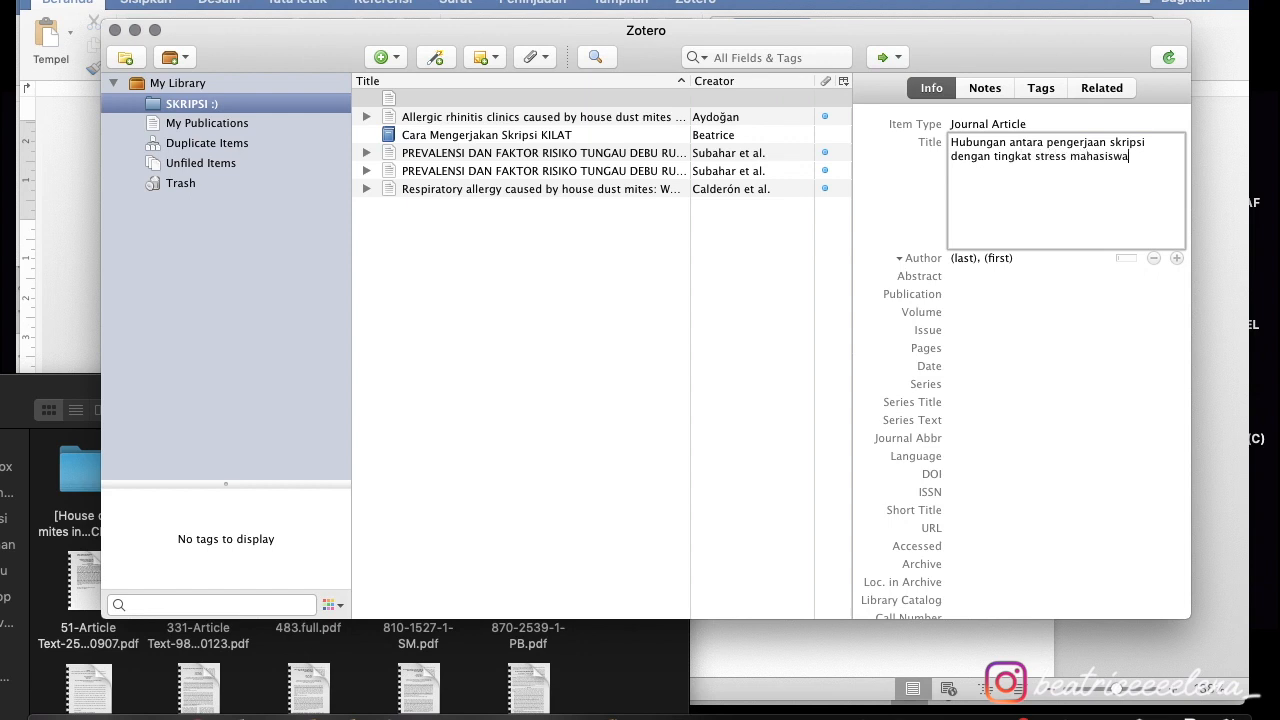
# - Fill in the article's author using the suggested existing author name
pyautogui.click(960, 255)
pyautogui.press('Tab')
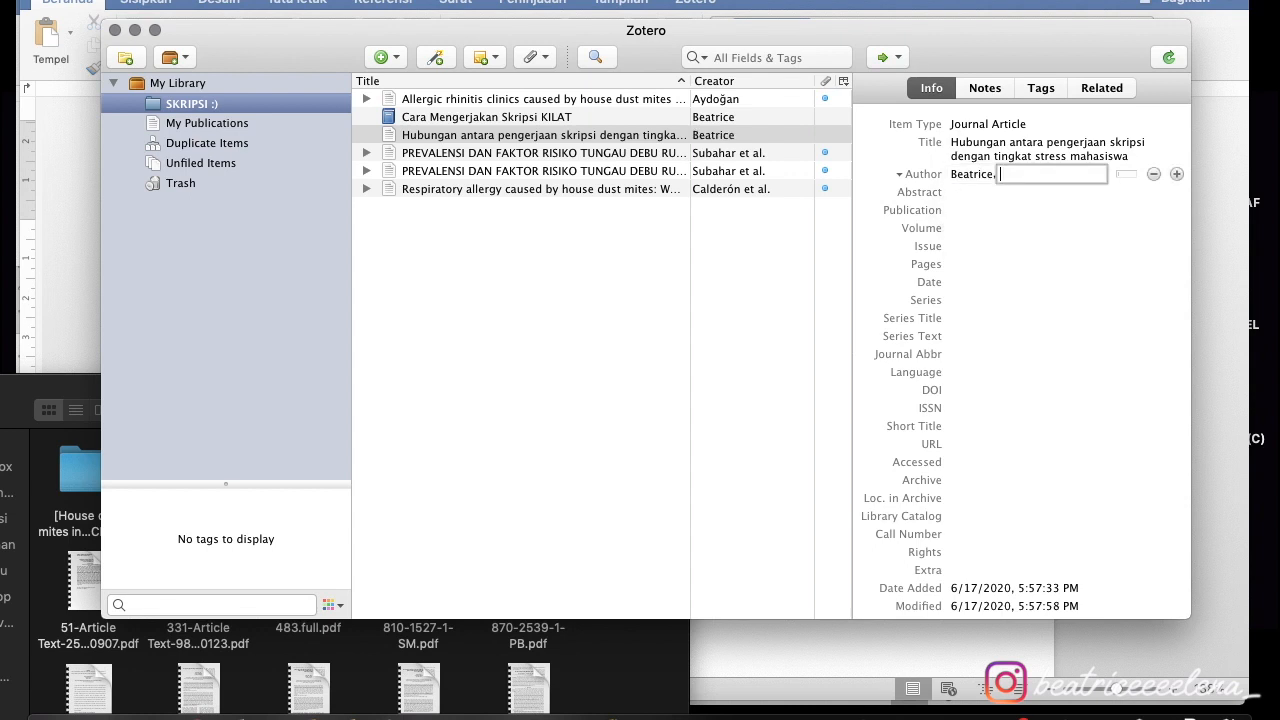
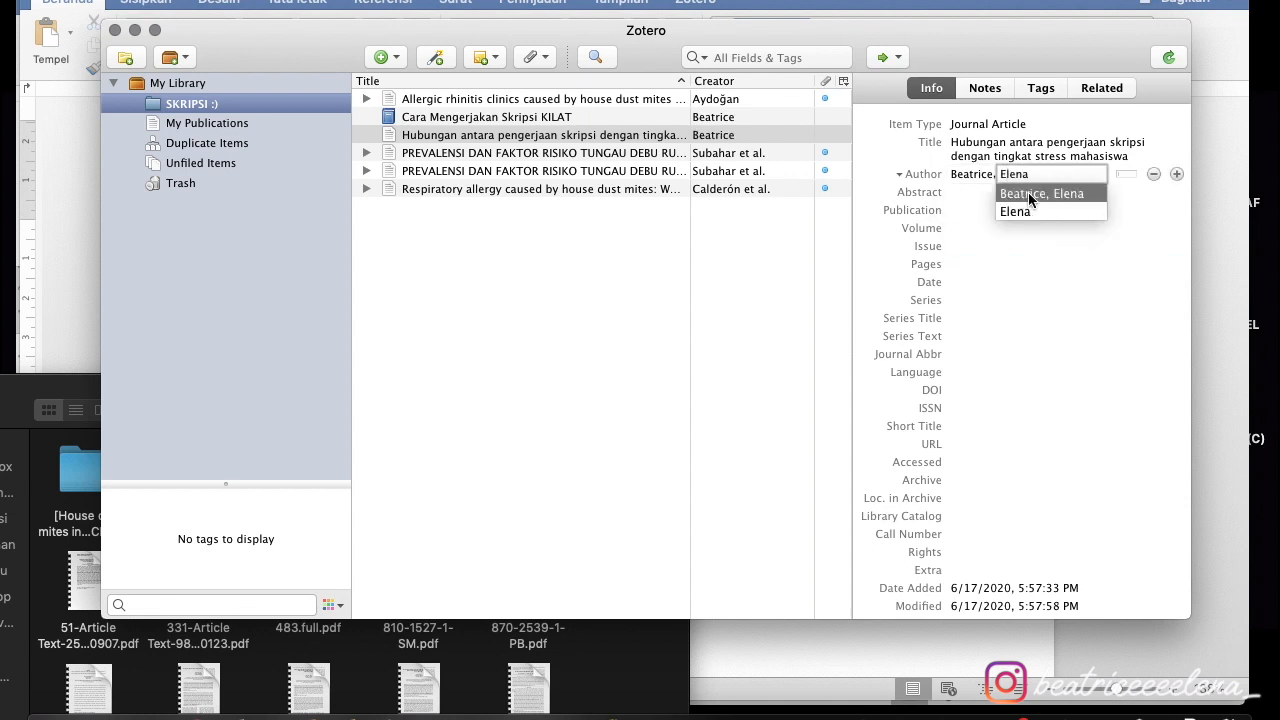
pyautogui.click(1028, 193)
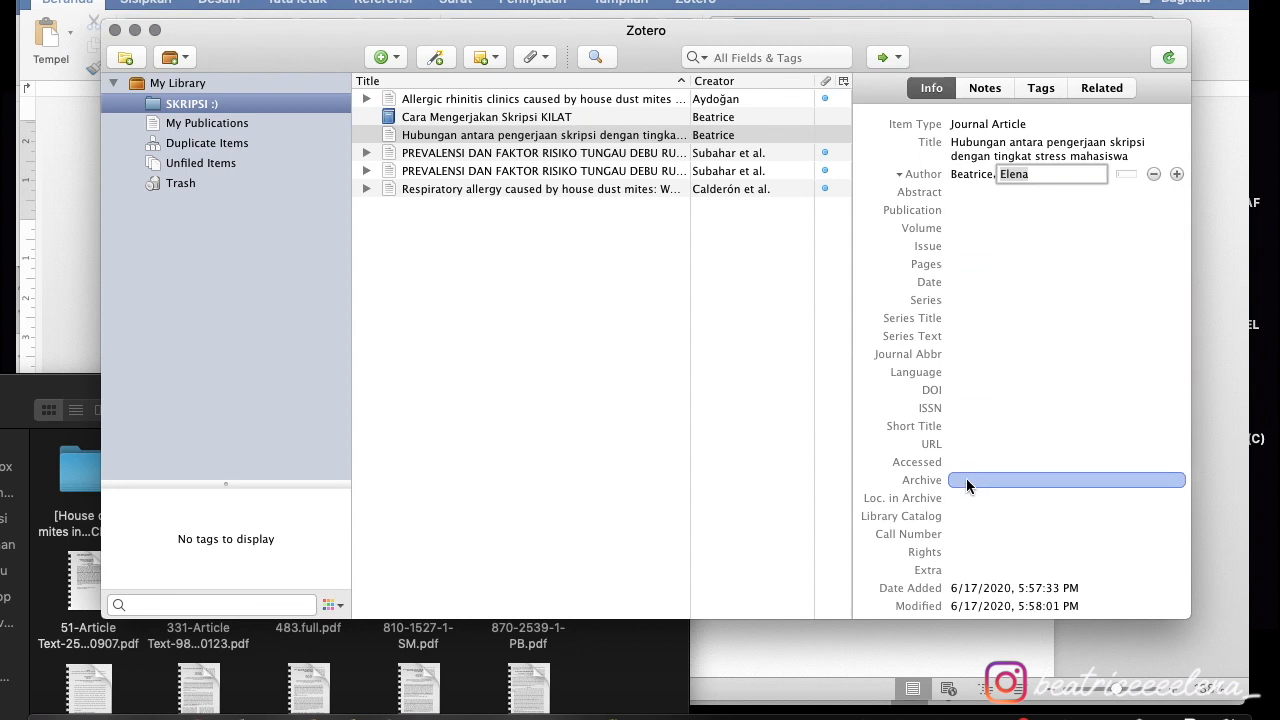
pyautogui.click(616, 234)
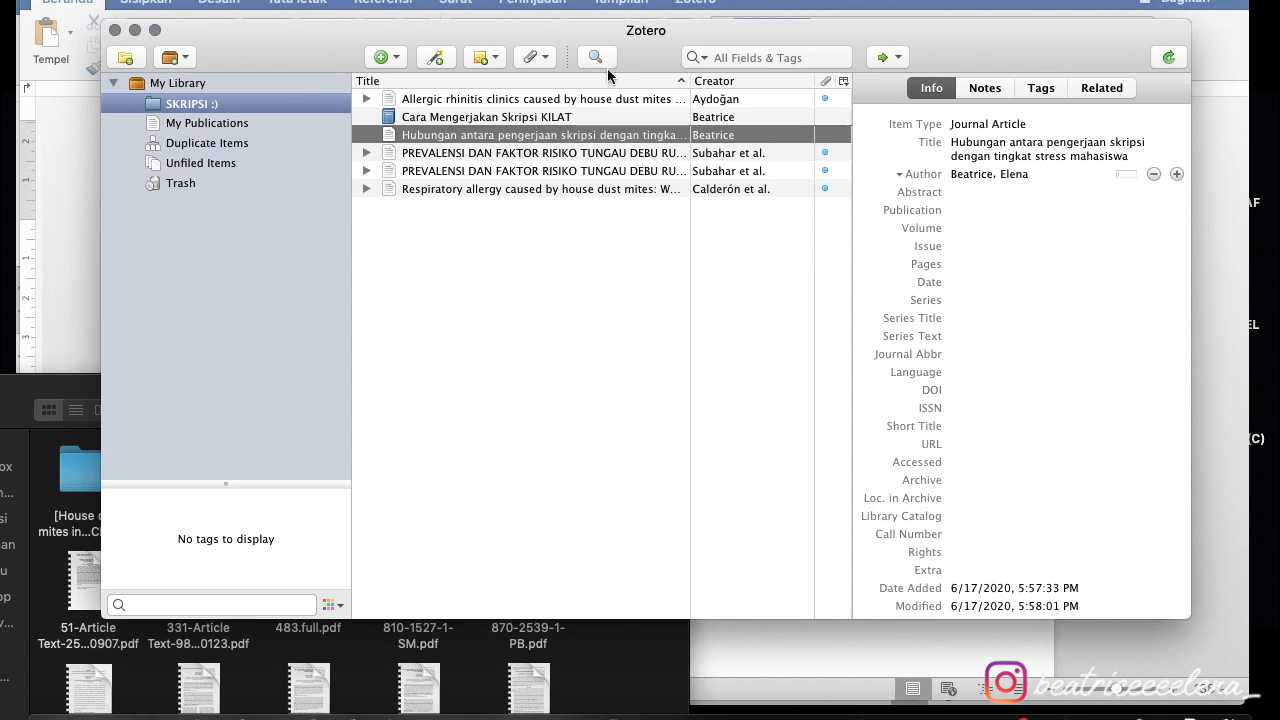
# - Open Zotero Preferences to the Cite pane showing the installed citation styles
pyautogui.click(72, 0)
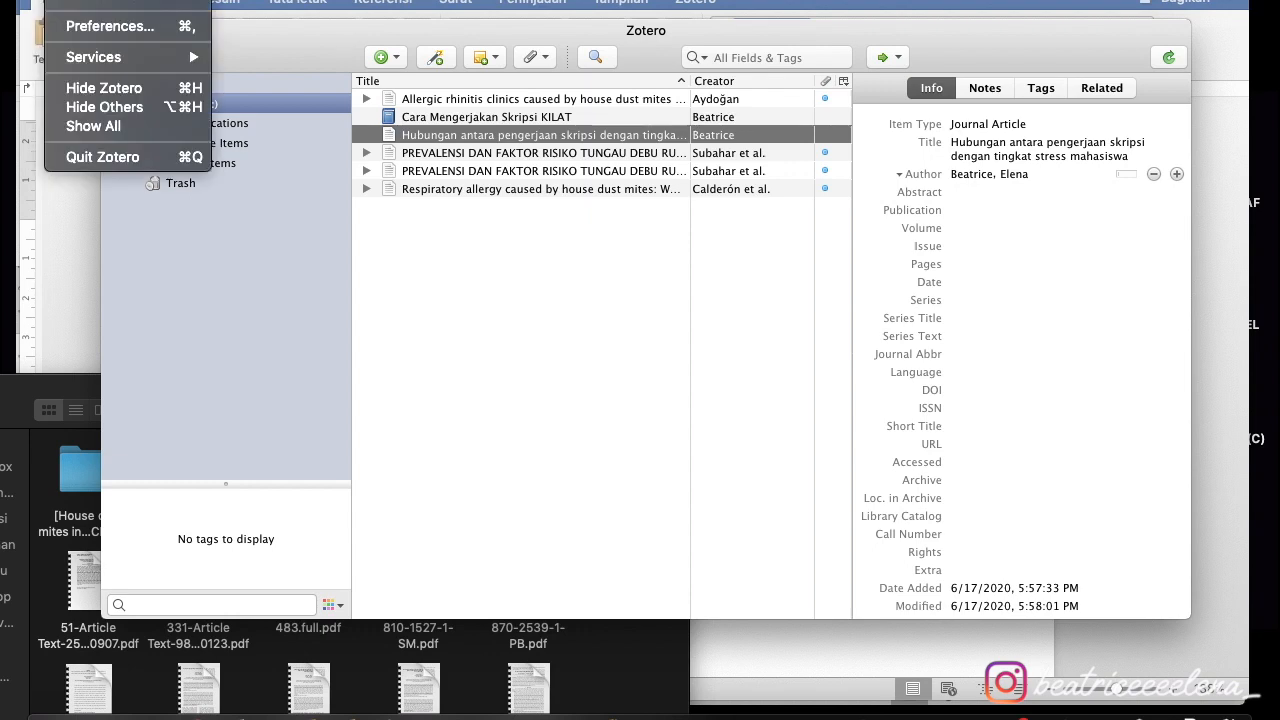
pyautogui.click(105, 30)
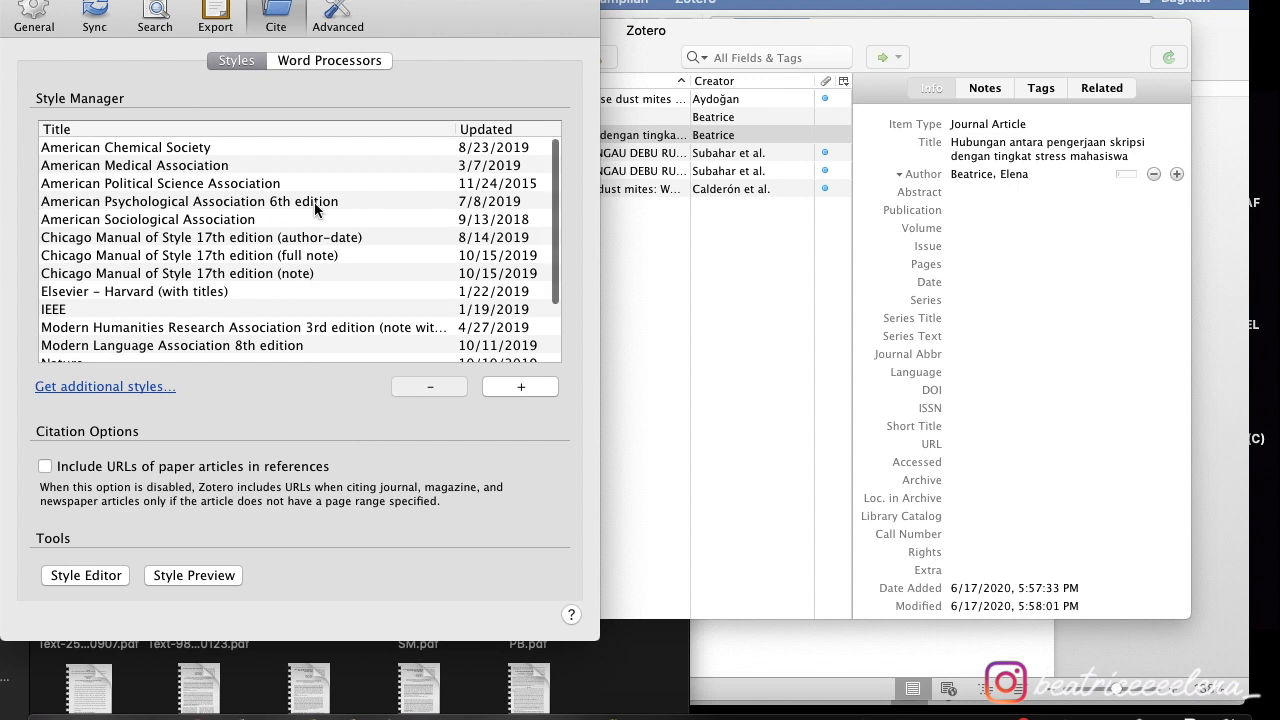
pyautogui.scroll(-3, 331, 291)
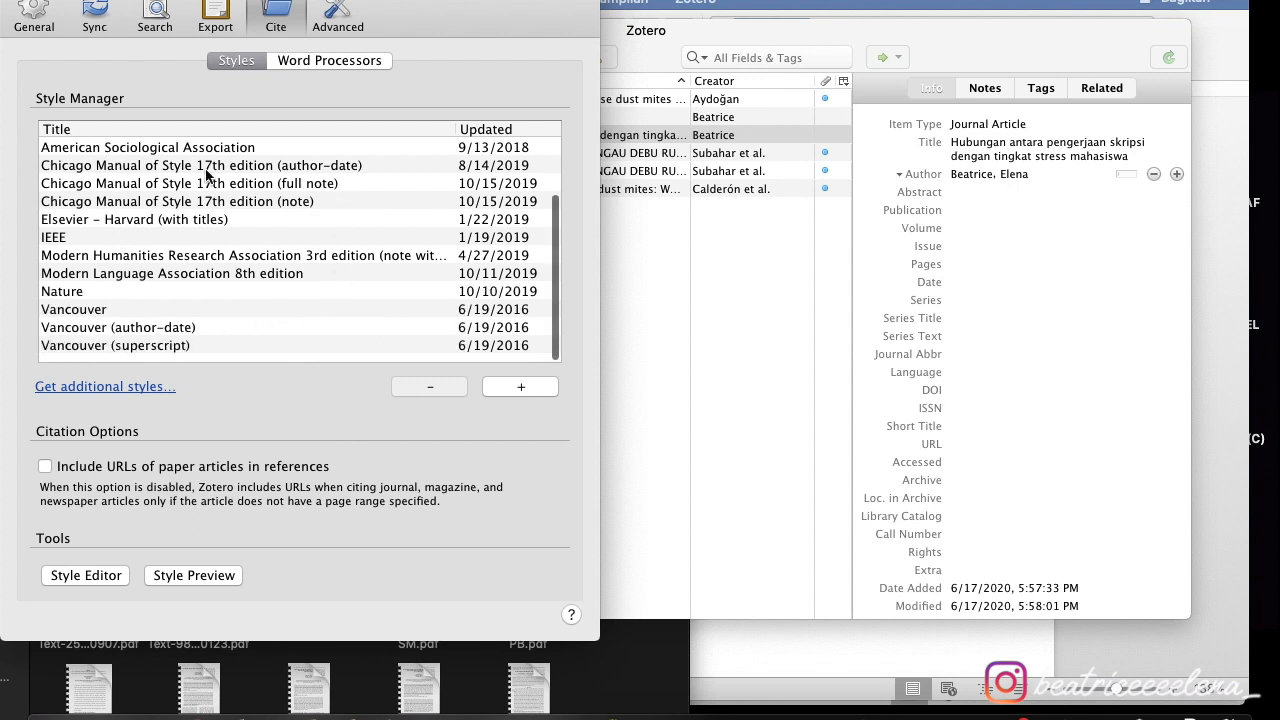
pyautogui.scroll(3, 207, 175)
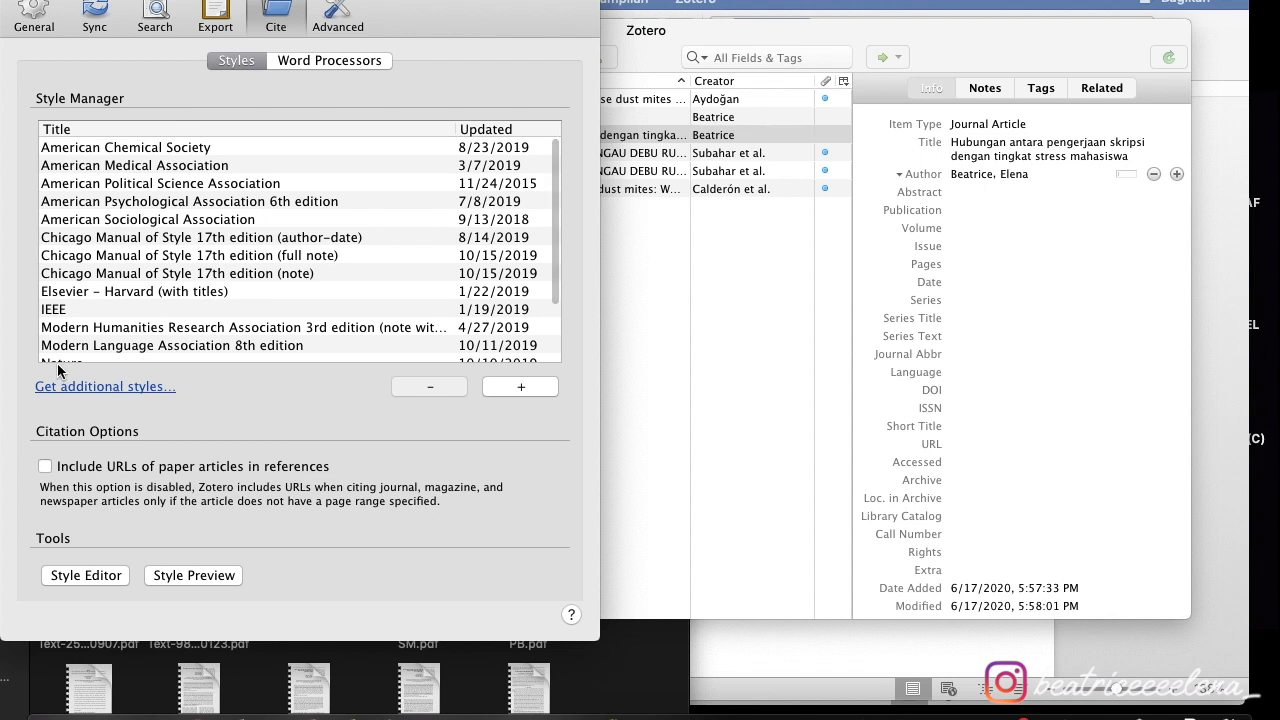
# - Search the online style repository for 'vancouver'
pyautogui.click(100, 388)
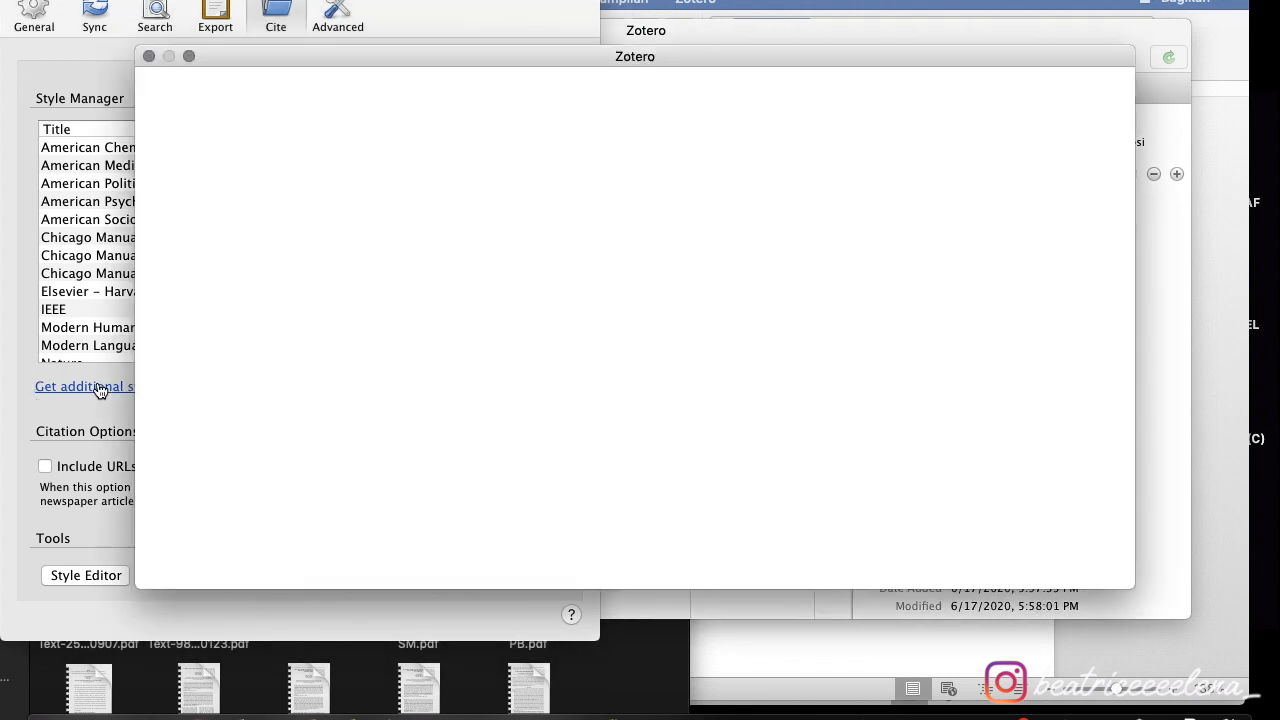
pyautogui.moveTo(494, 63); pyautogui.dragTo(589, 6)
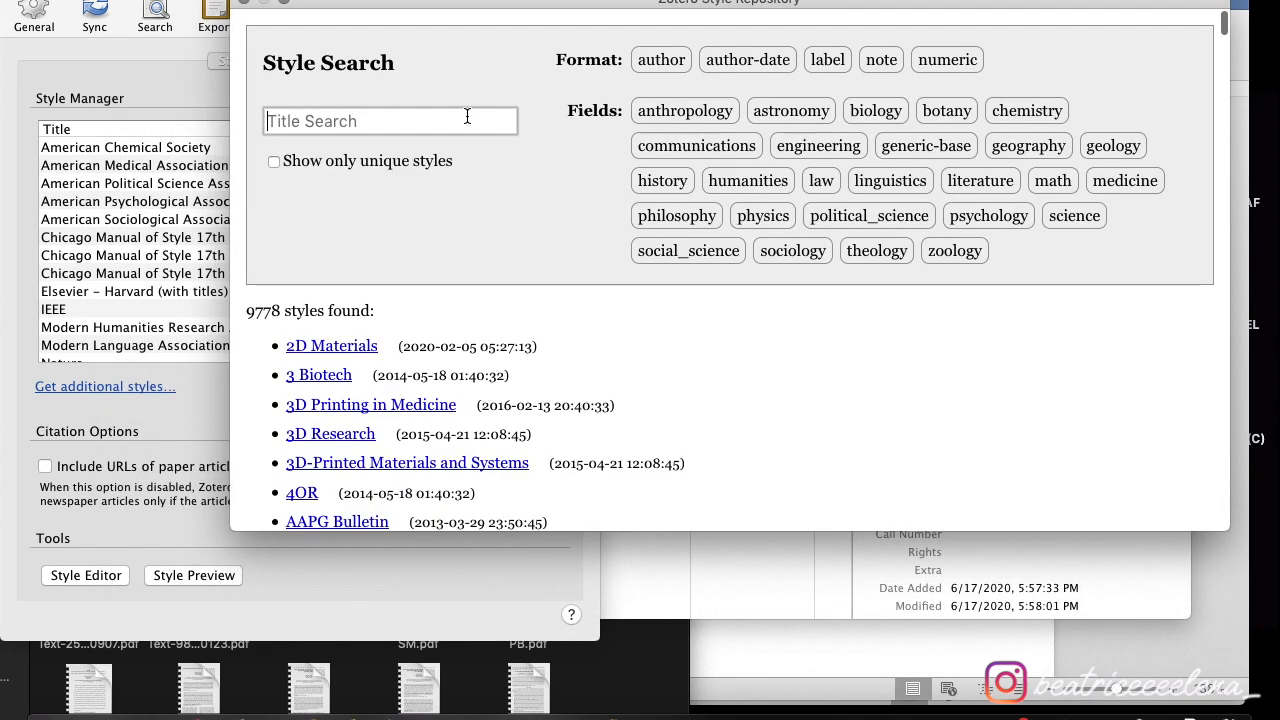
pyautogui.click(467, 116)
pyautogui.write('vancouver')
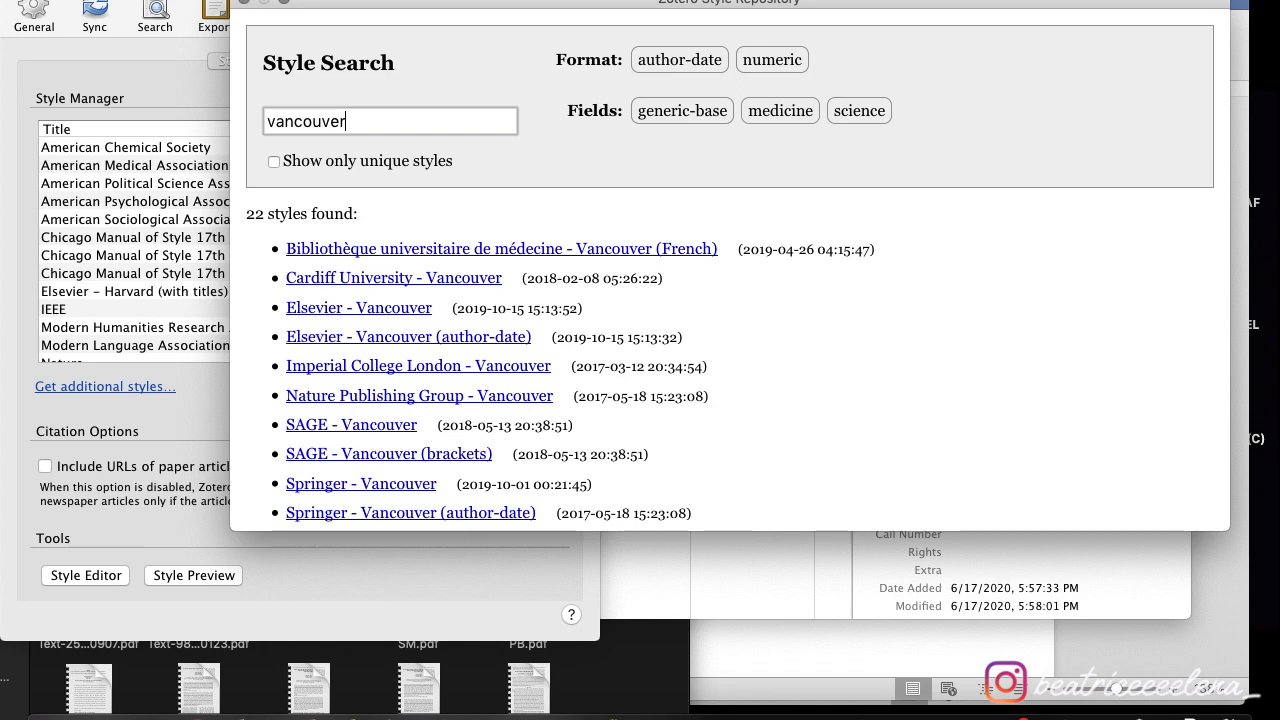
# - Preview the Vancouver results and install the Vancouver (superscript) style
pyautogui.scroll(-2, 719, 372)
pyautogui.moveTo(480, 189)
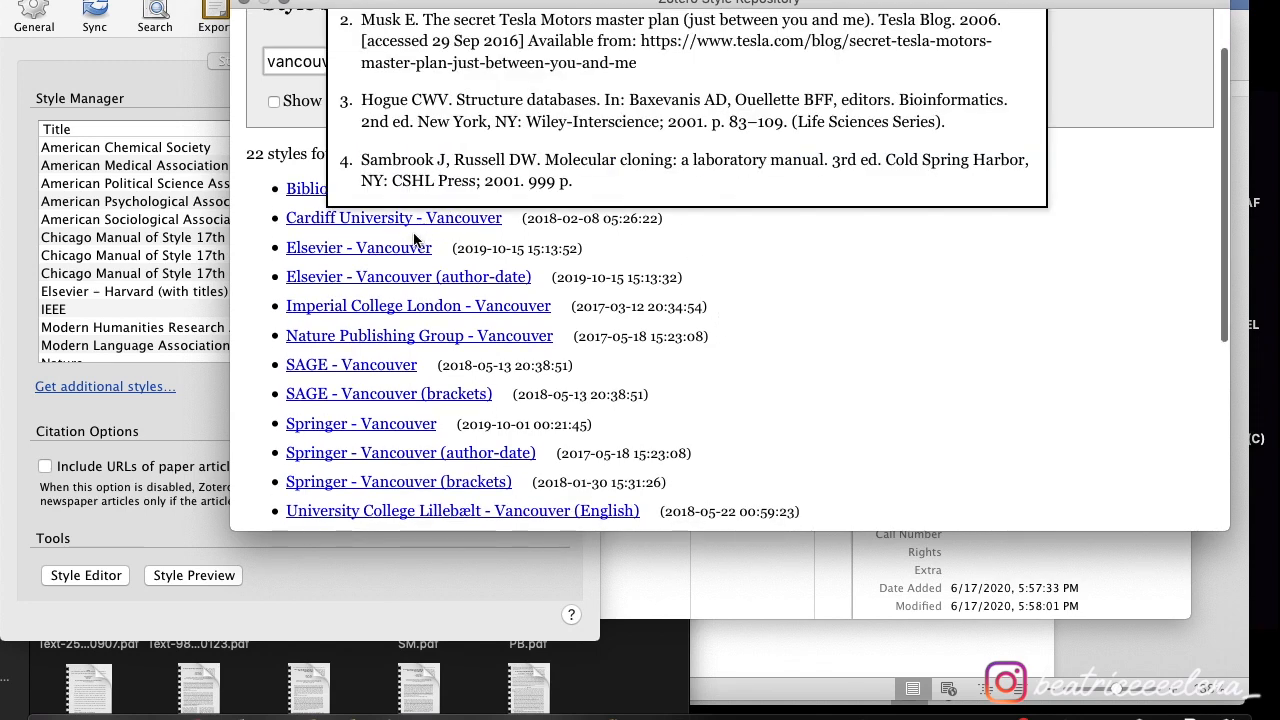
pyautogui.moveTo(390, 330)
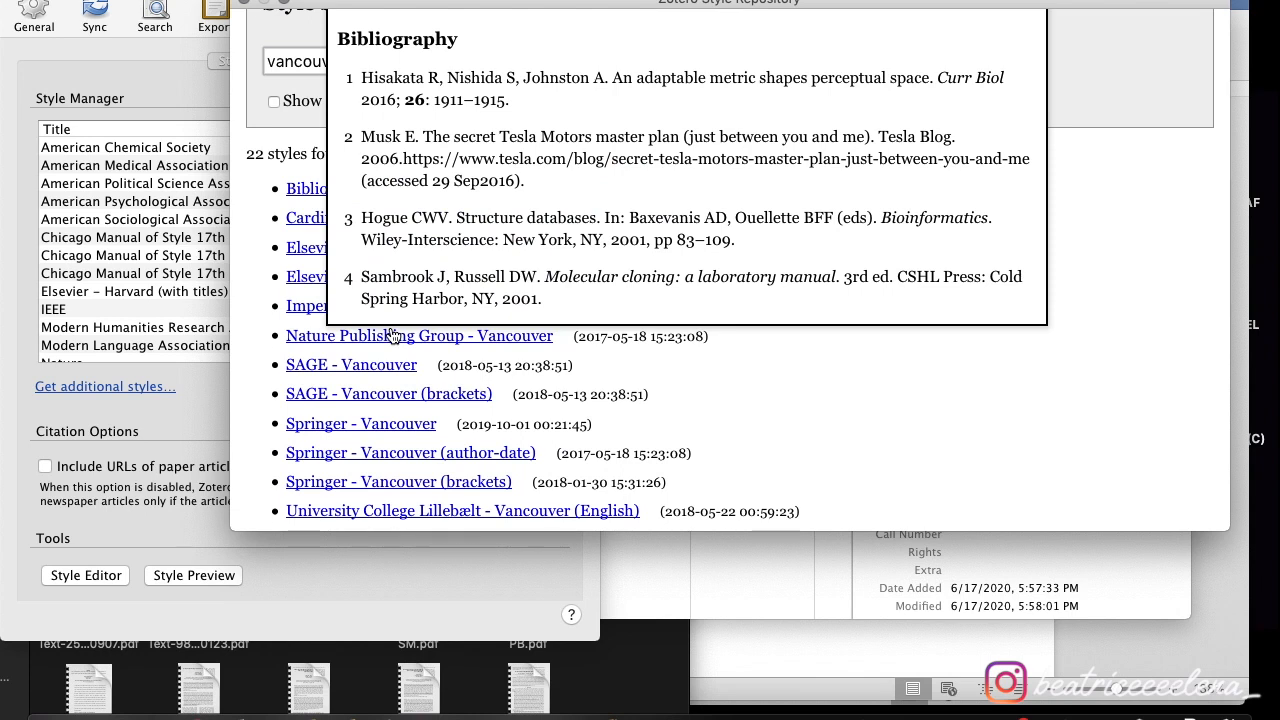
pyautogui.scroll(2, 390, 330)
pyautogui.moveTo(360, 428)
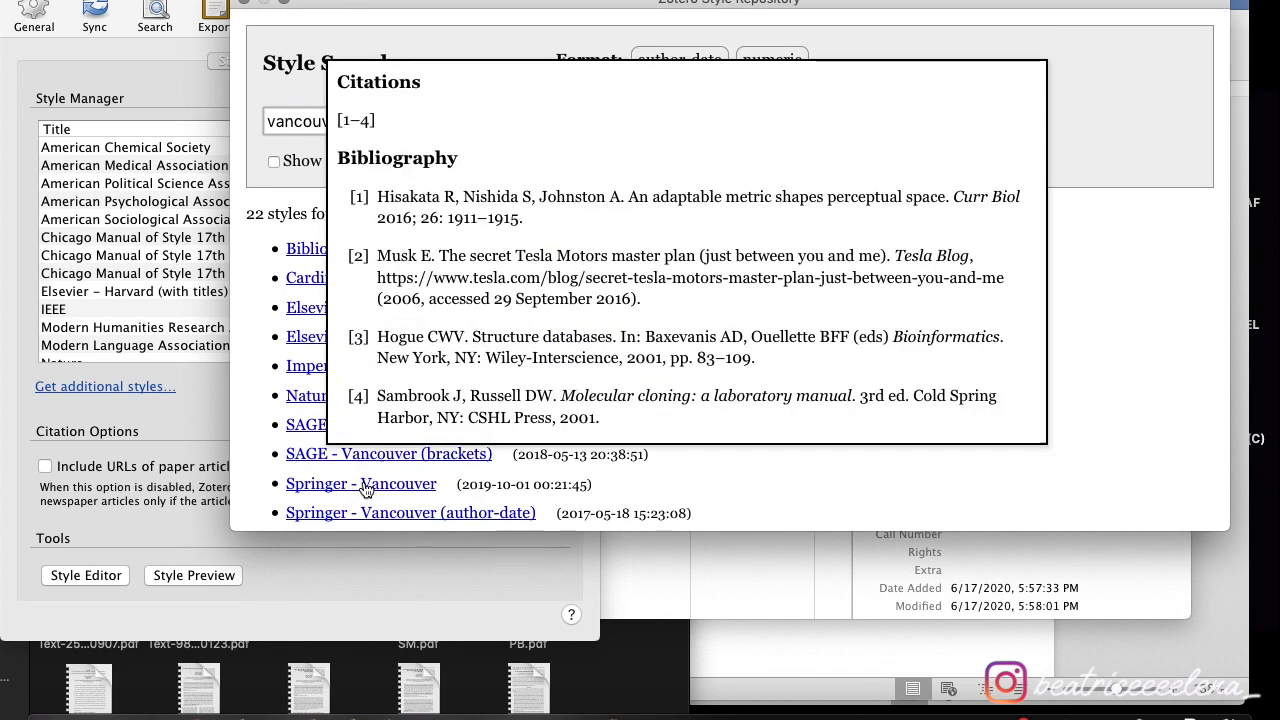
pyautogui.moveTo(367, 495)
pyautogui.scroll(-10, 752, 345)
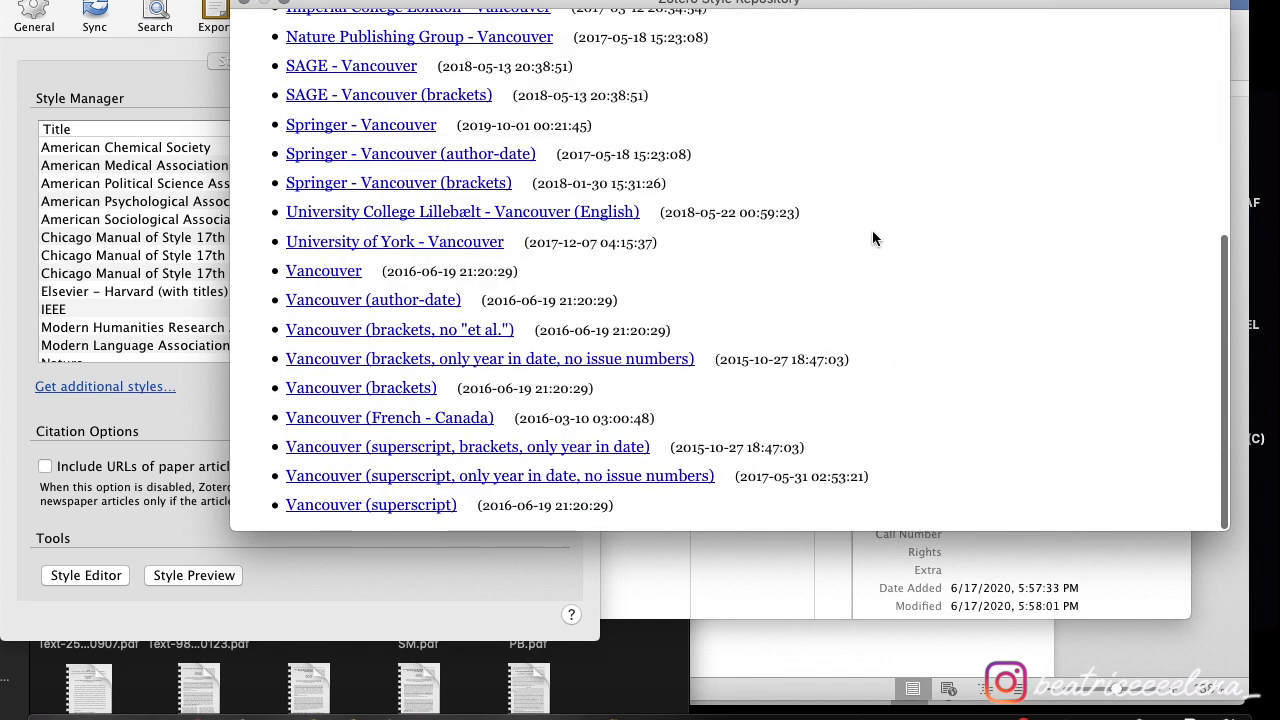
pyautogui.moveTo(405, 514)
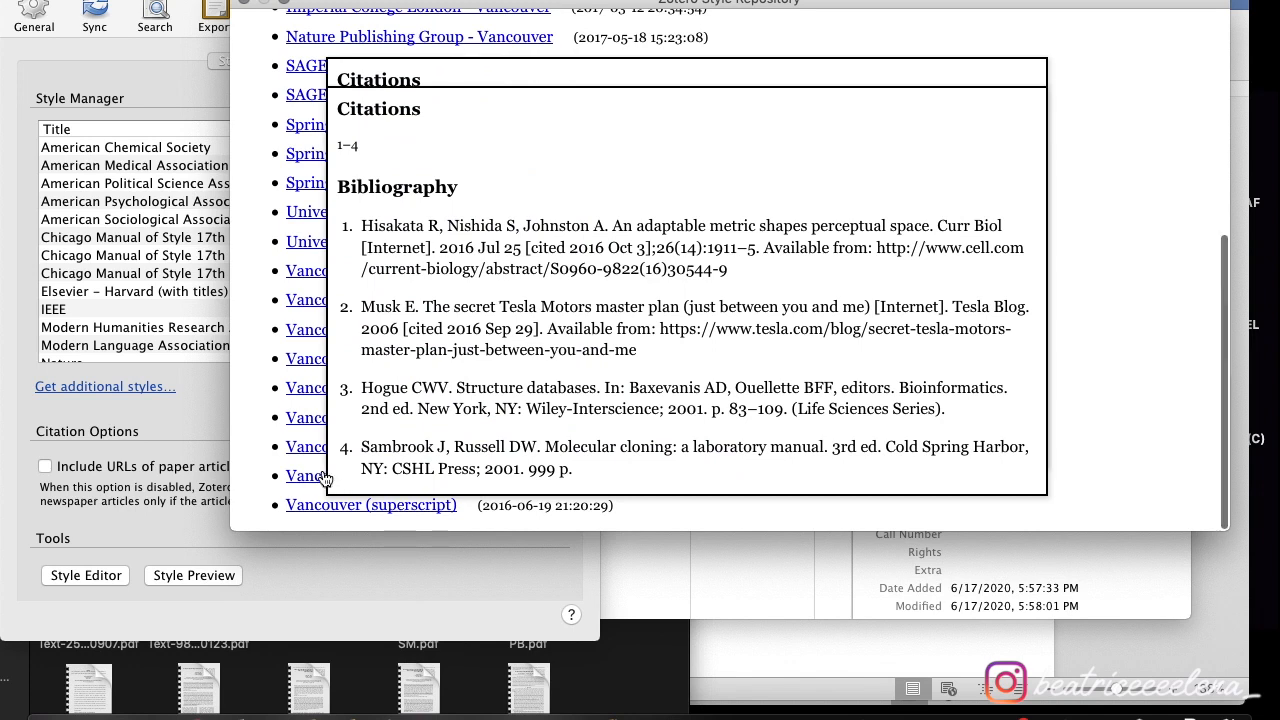
pyautogui.moveTo(318, 480)
pyautogui.moveTo(310, 434)
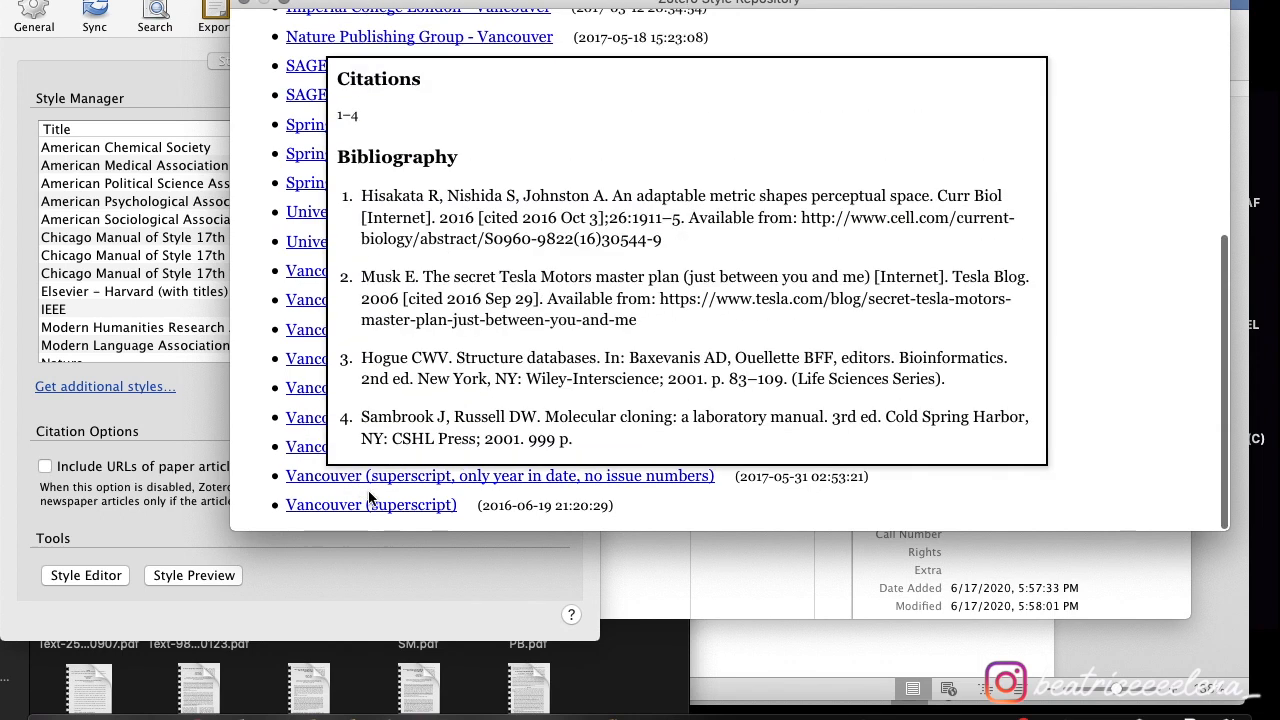
pyautogui.click(415, 510)
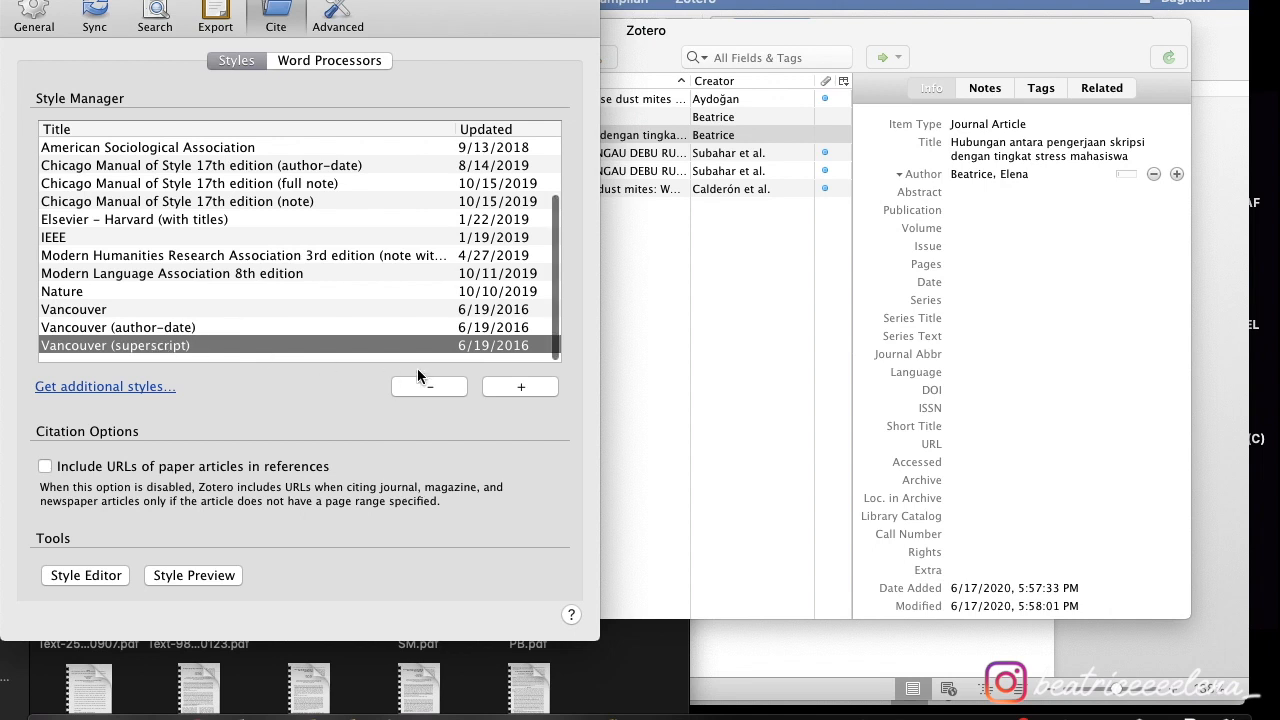
# - Start adding a style from a local file, cancel it, and switch to the Sync settings
pyautogui.click(503, 388)
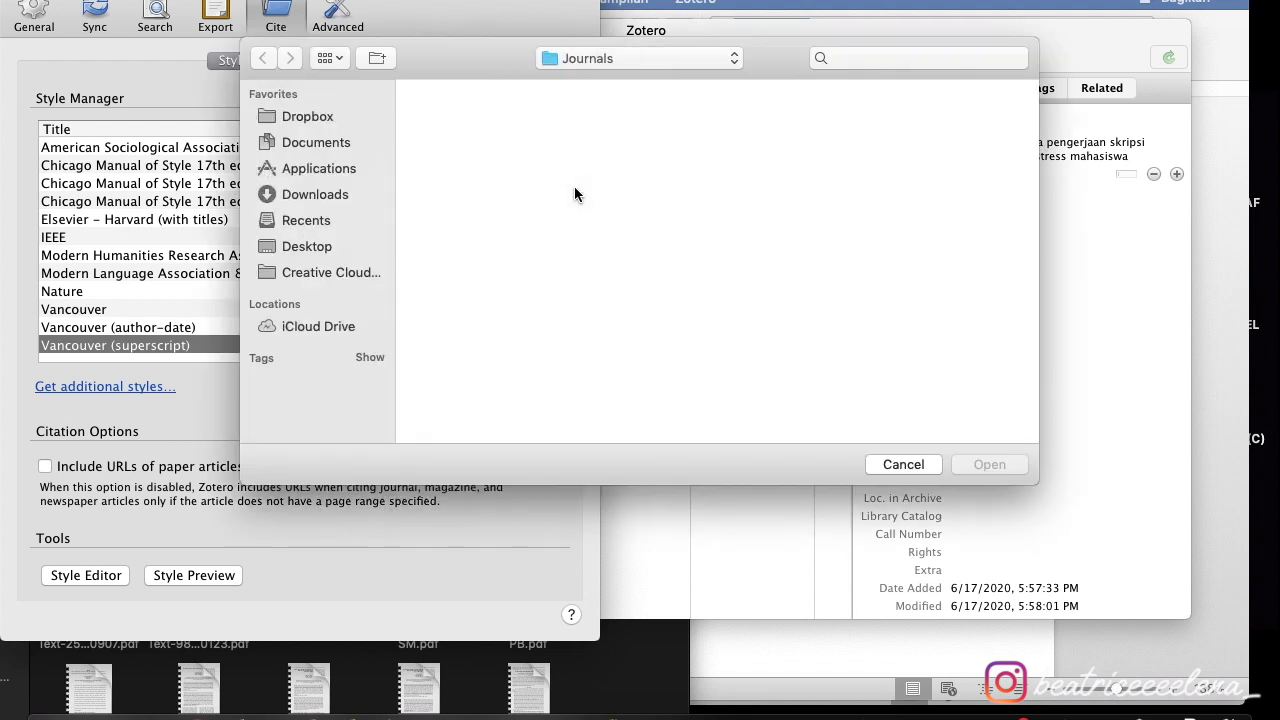
pyautogui.click(915, 464)
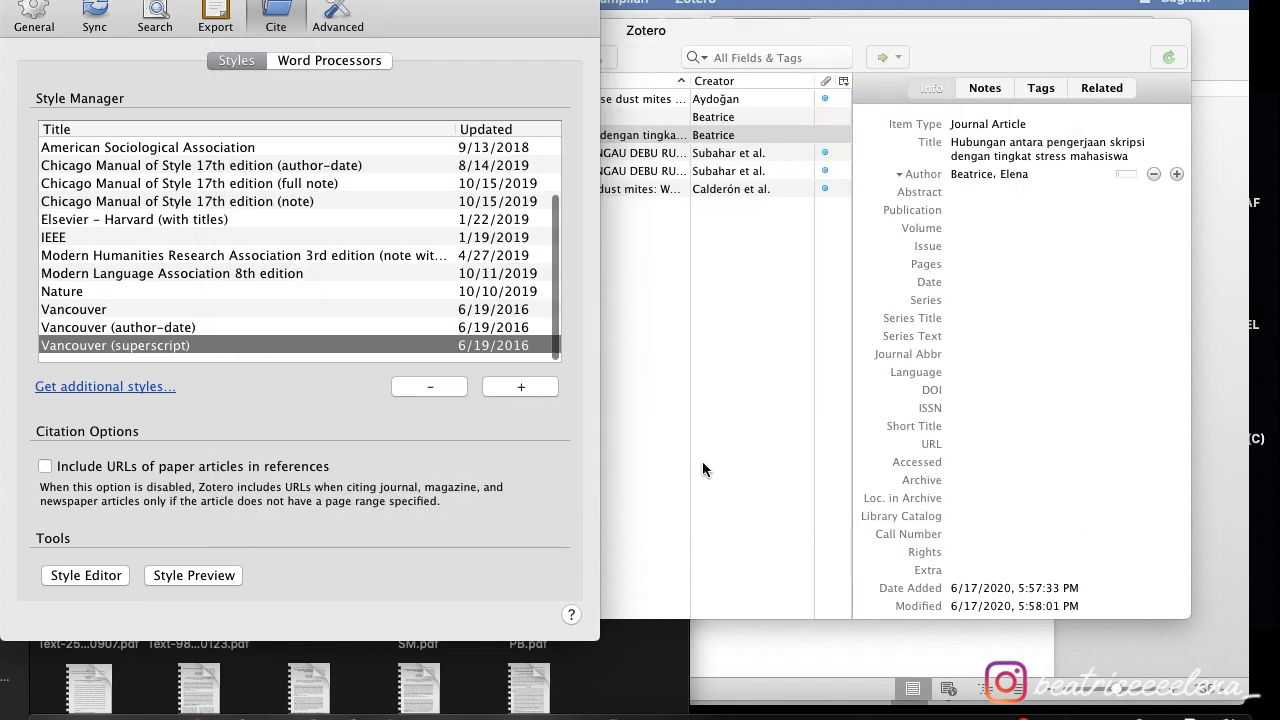
pyautogui.click(100, 14)
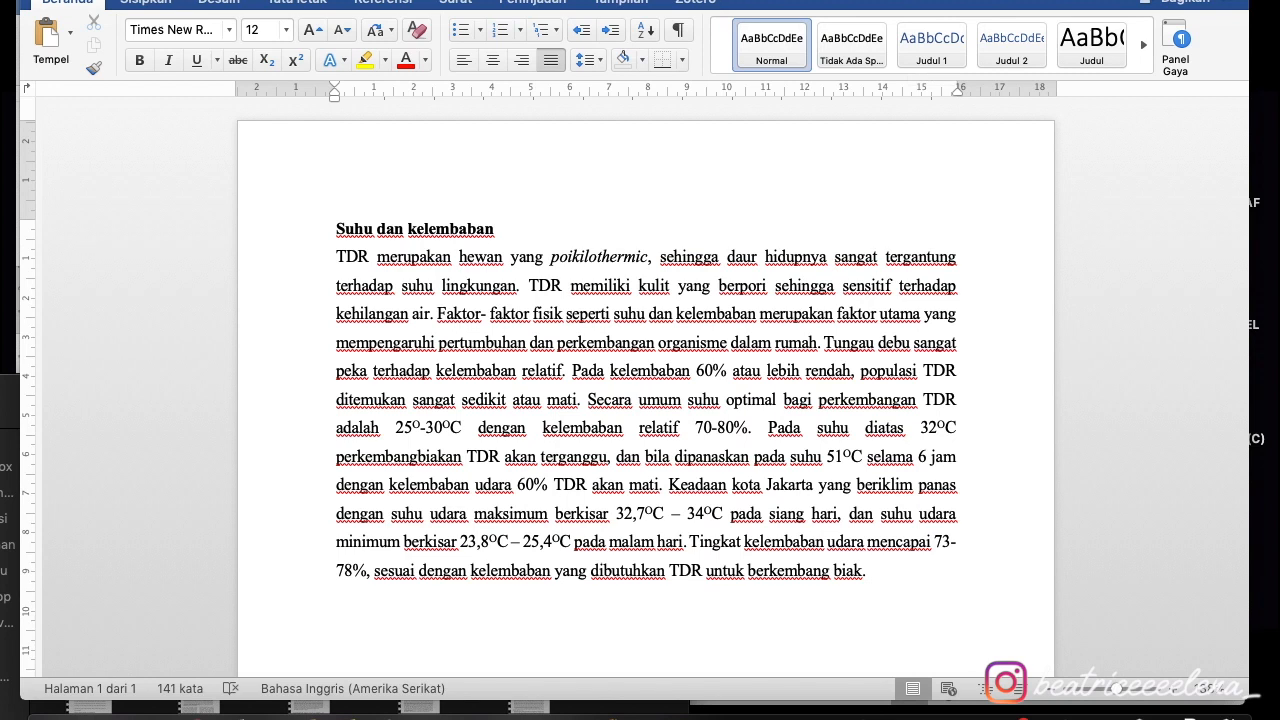
# - Set the Word document's Zotero citation style to Vancouver (superscript)
pyautogui.click(714, 5)
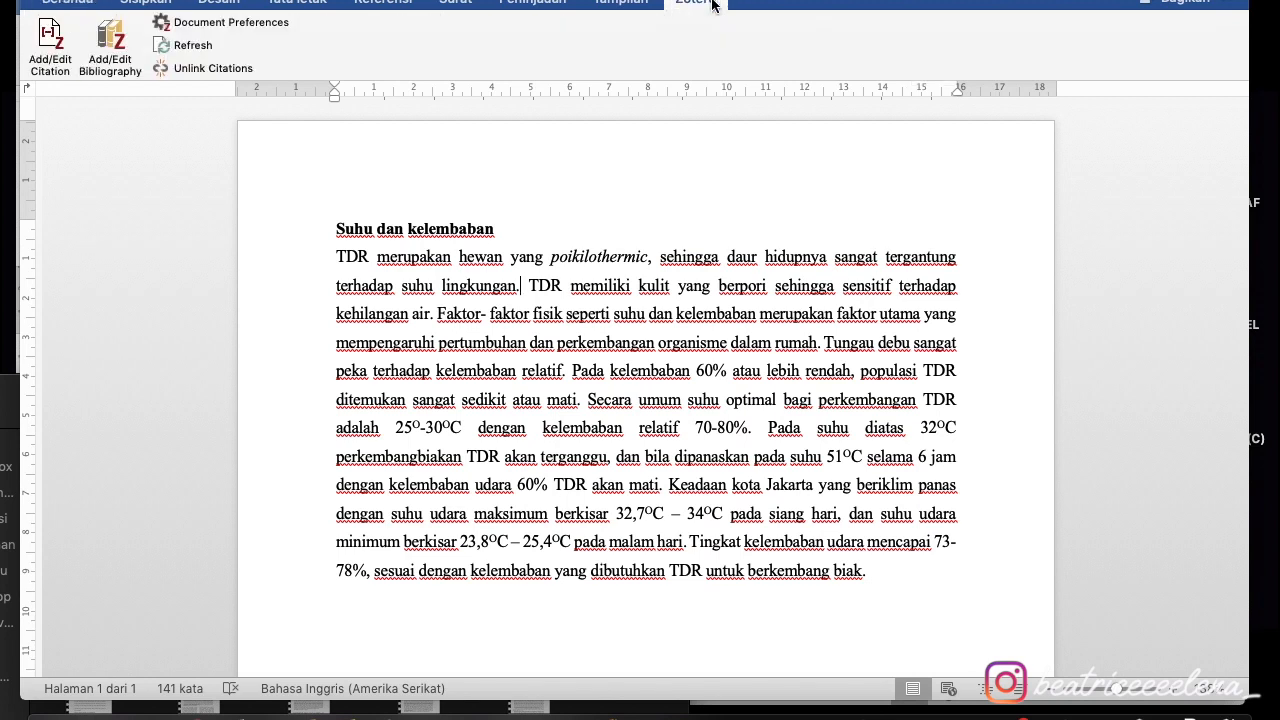
pyautogui.click(50, 40)
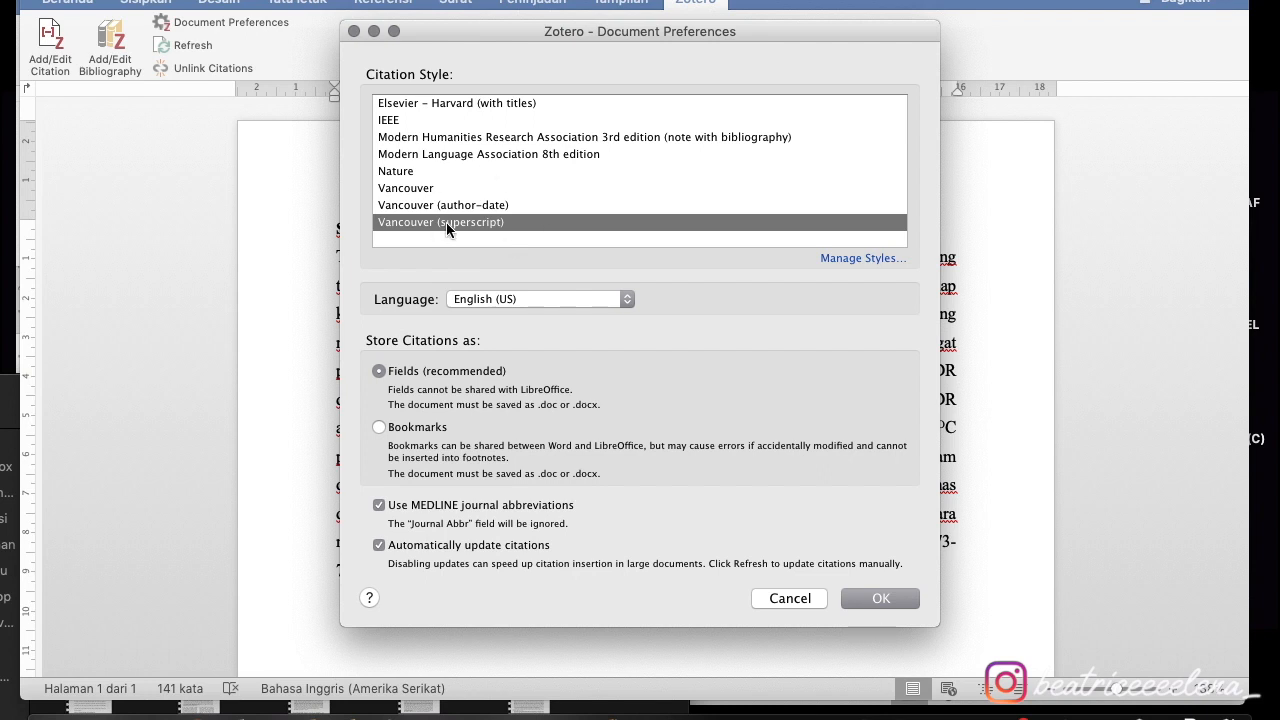
pyautogui.click(880, 598)
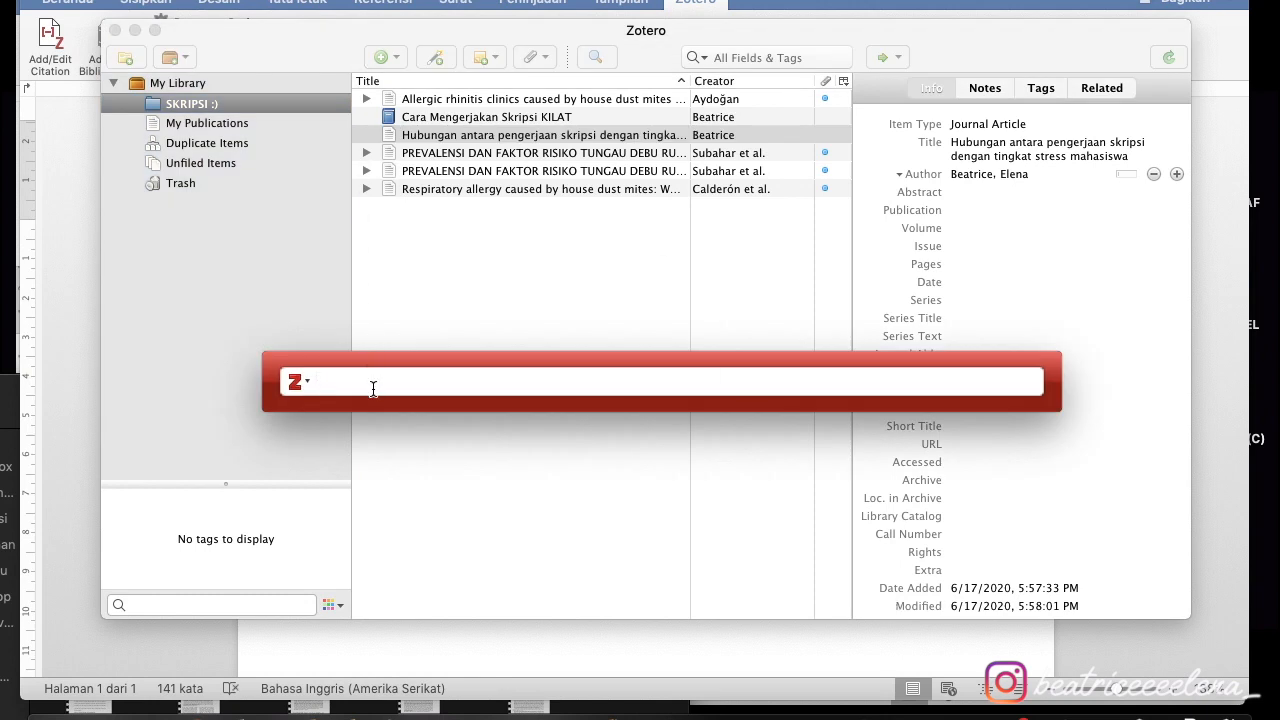
# - Search by the author's name and cite 'Cara Mengerjakan Skripsi KILAT' after 'lingkungan.'
pyautogui.write('beatrice')
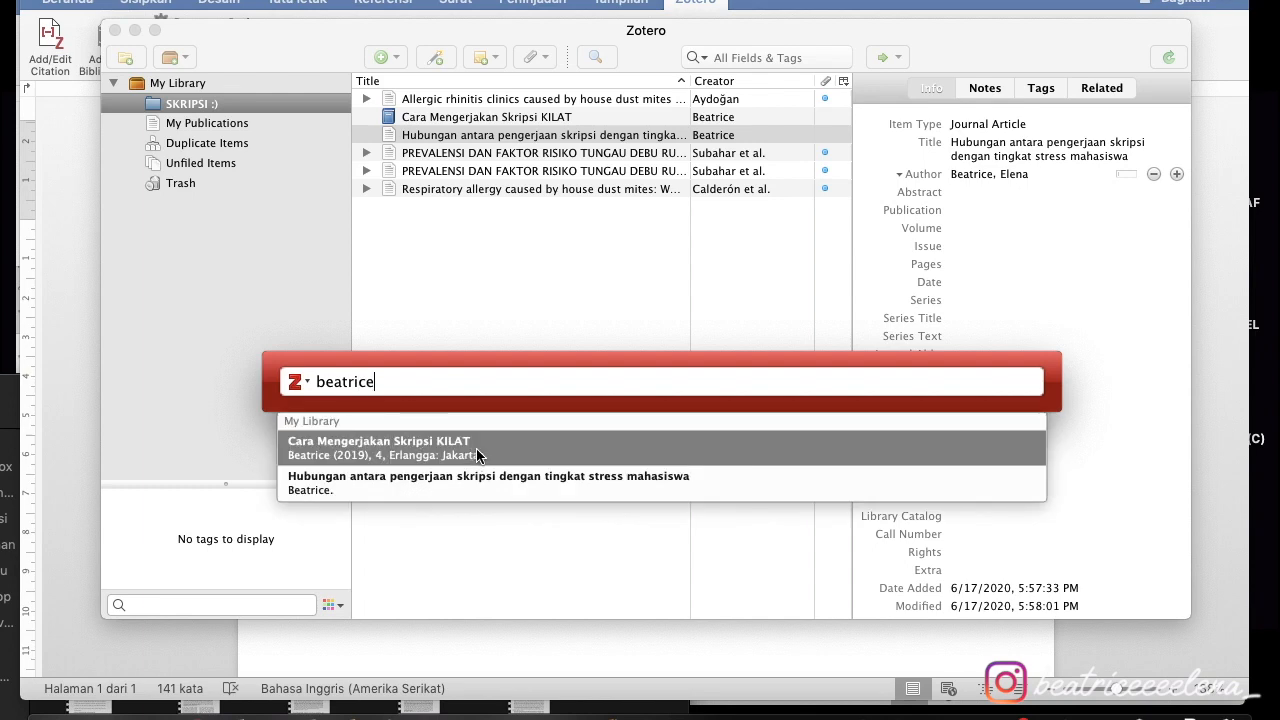
pyautogui.click(366, 454)
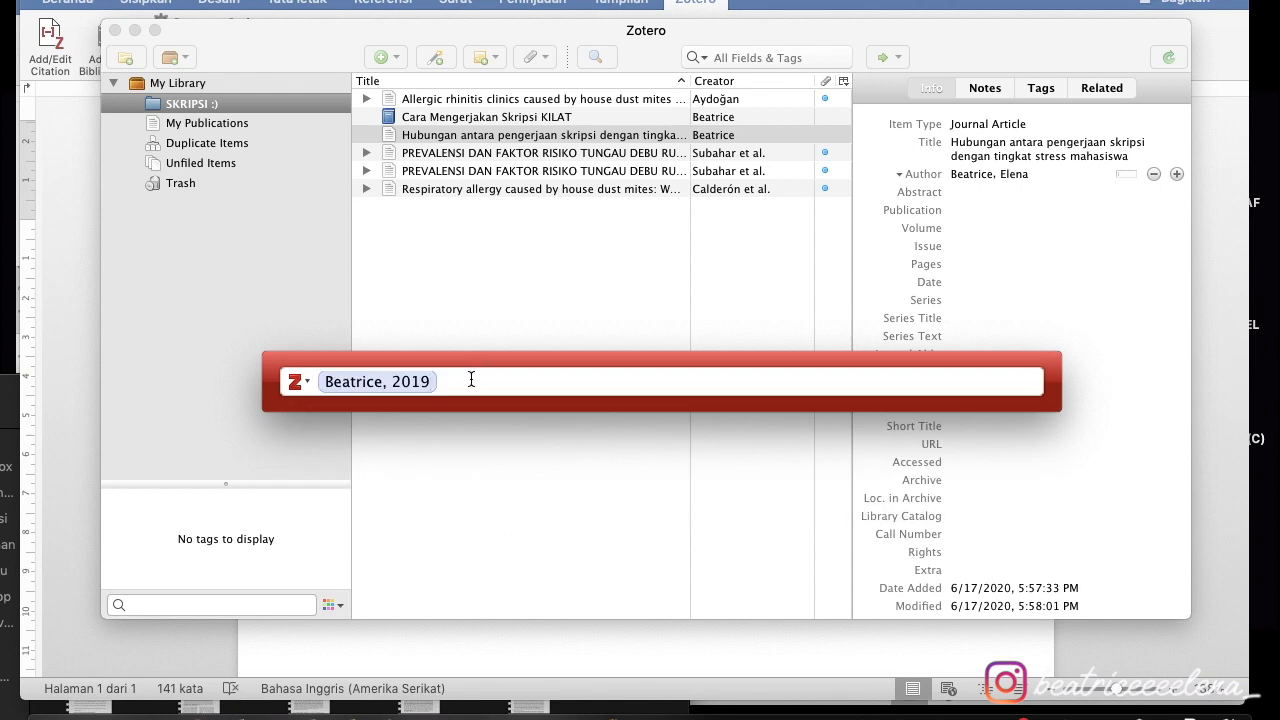
pyautogui.press('Return')
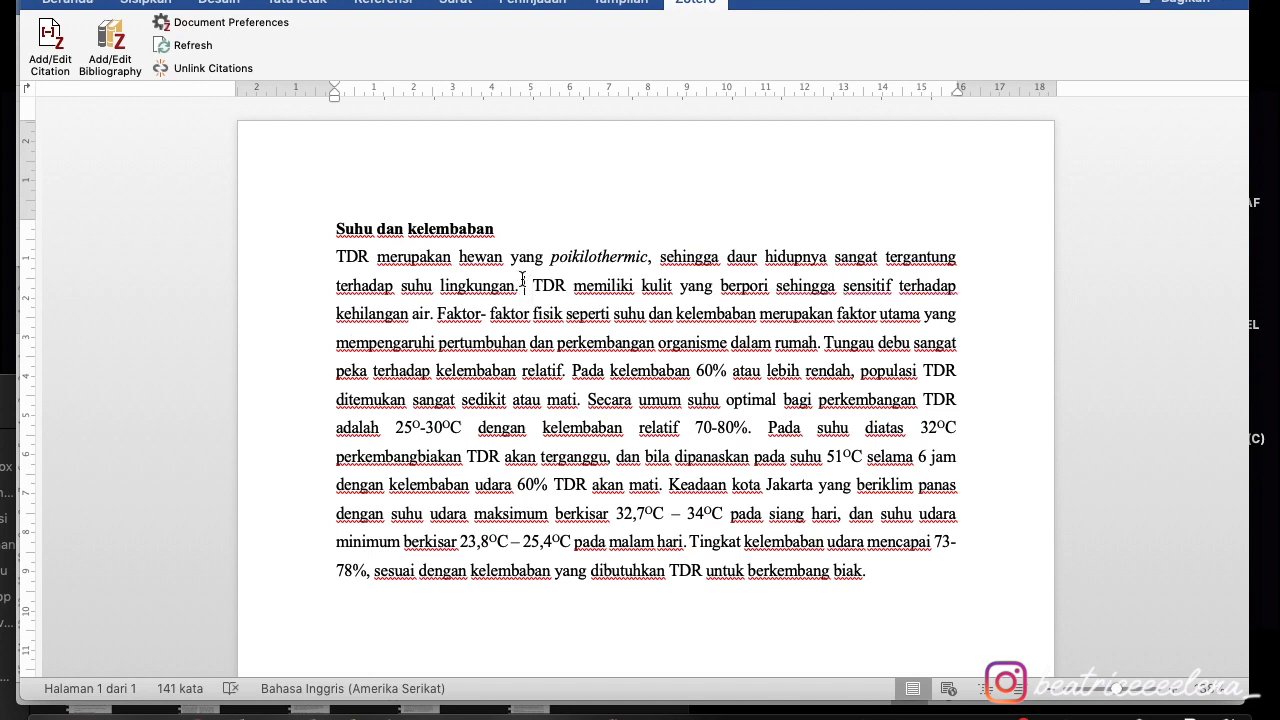
# - Delete the existing citation marker after 'lingkungan.' so the sentence is uncited
pyautogui.scroll(4, 522, 280)
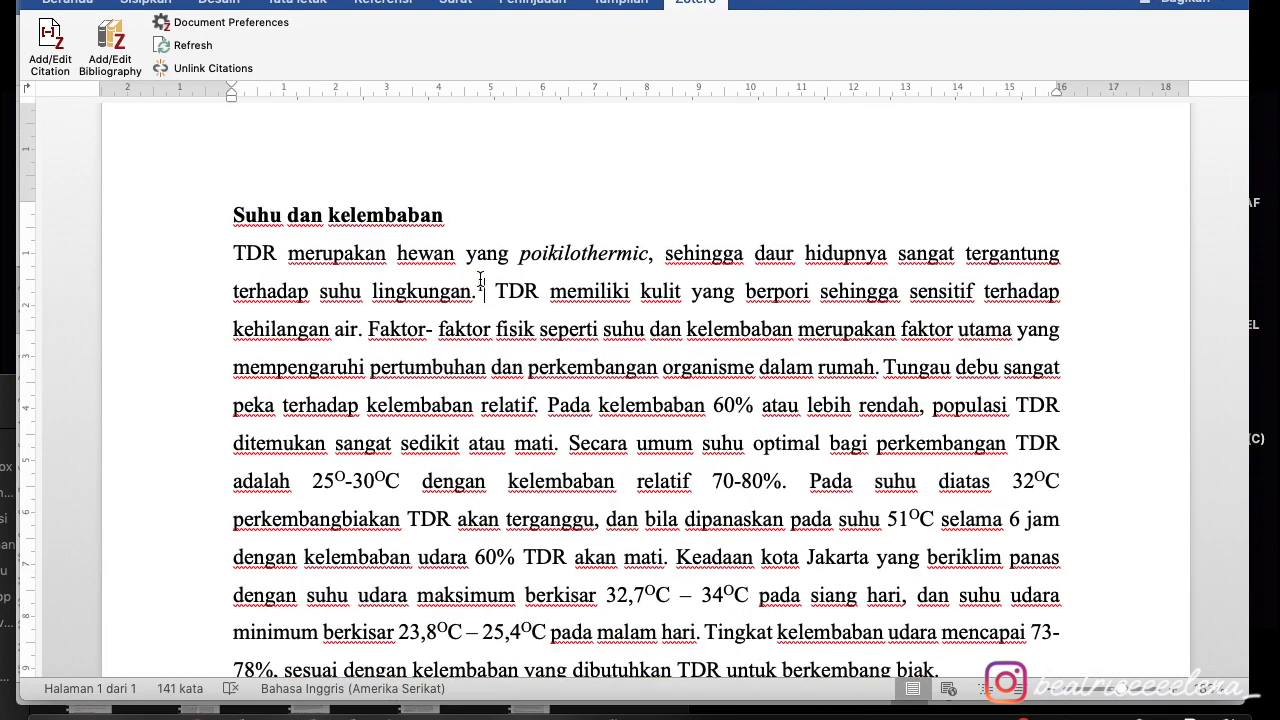
pyautogui.click(479, 283)
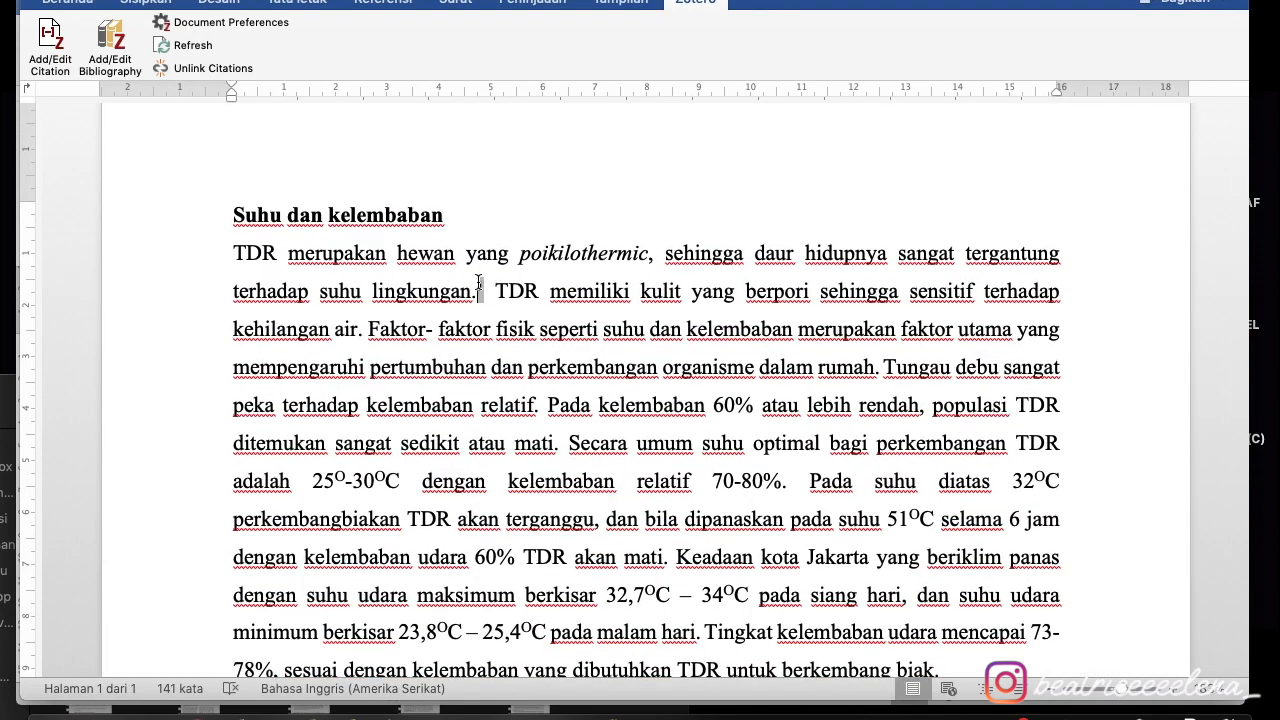
pyautogui.click(50, 38)
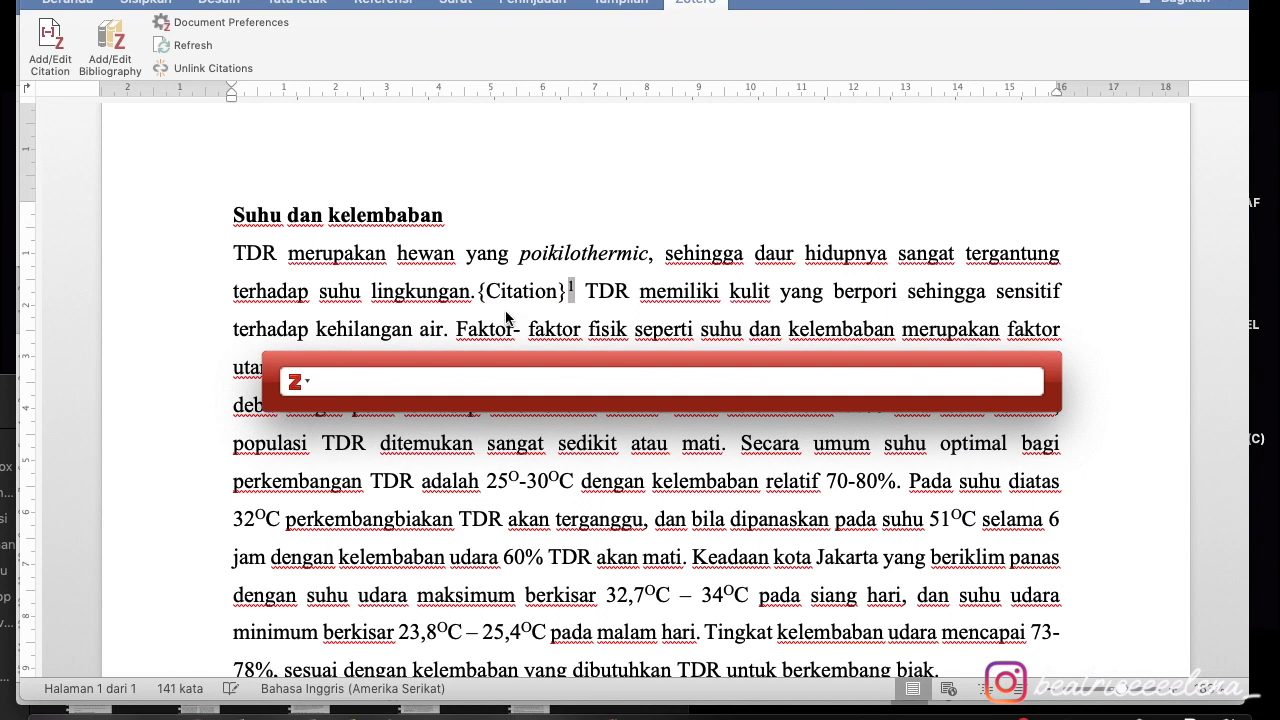
pyautogui.click(388, 302)
pyautogui.click(576, 289)
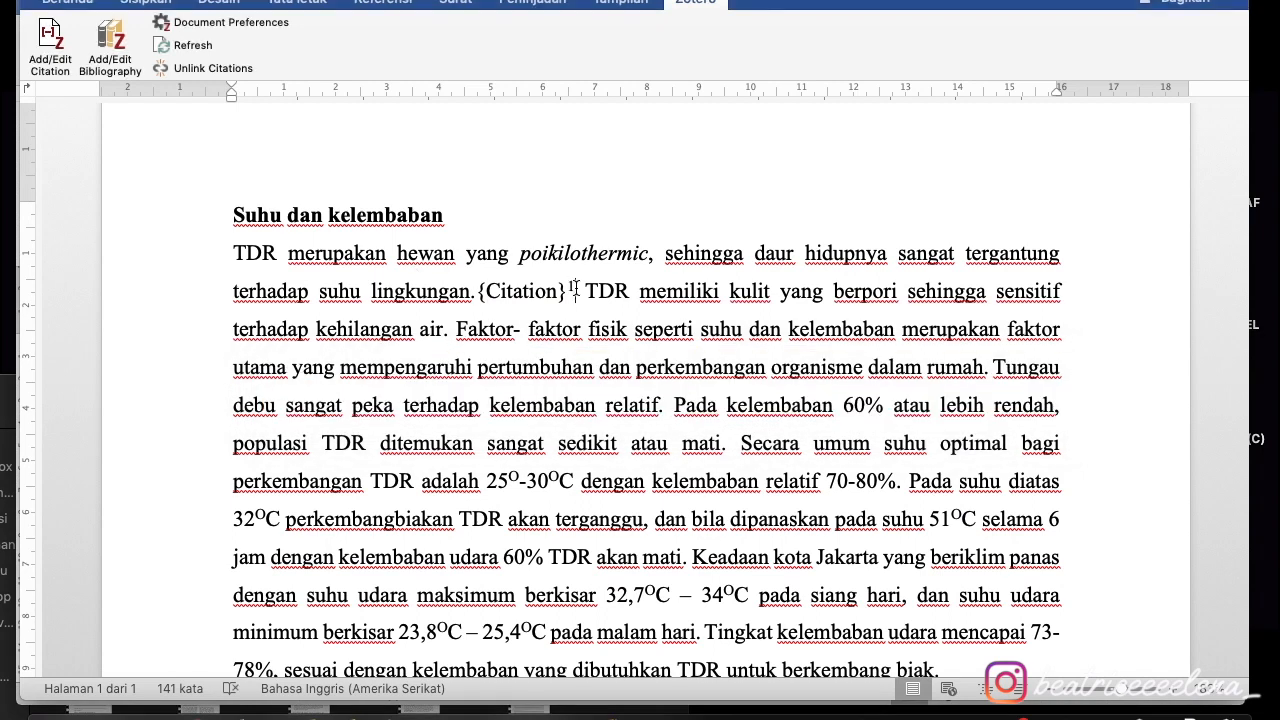
pyautogui.press('BackSpace')
pyautogui.press('BackSpace')
pyautogui.press('BackSpace')
pyautogui.press('BackSpace')
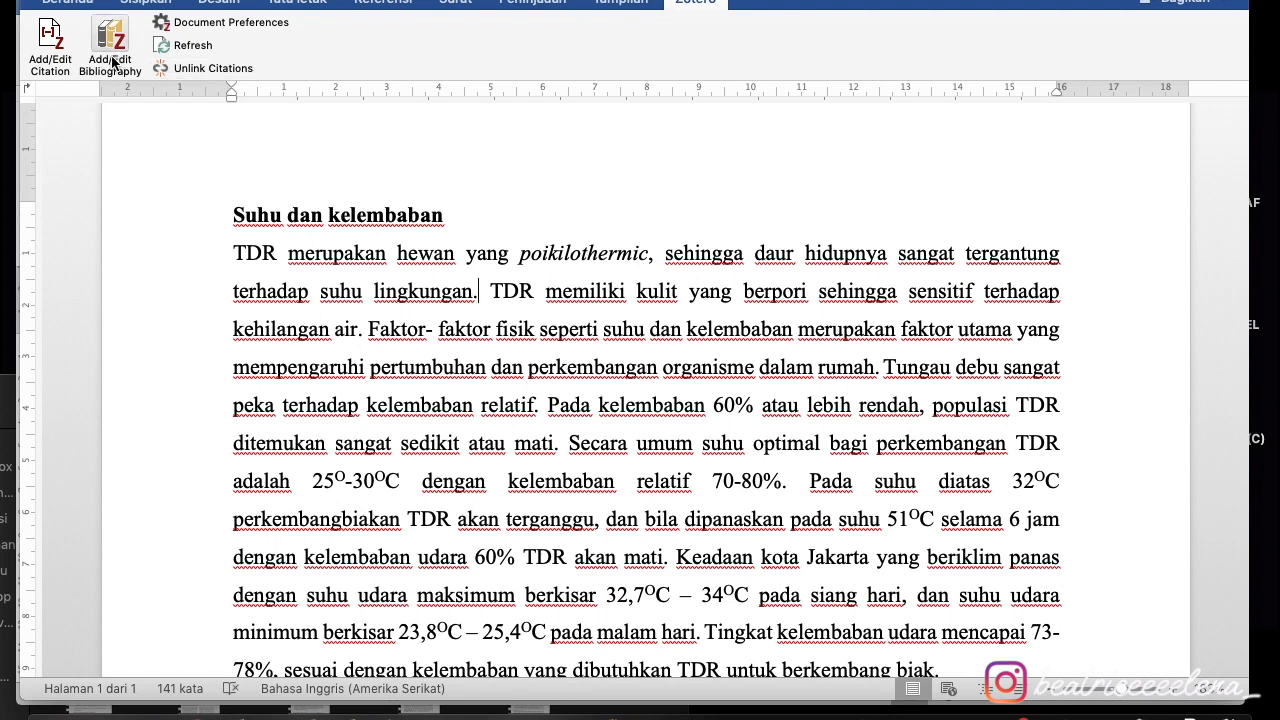
# - Try citing both Beatrice sources, including Cara Mengerjakan Skripsi KILAT, and accept the Zotero error
pyautogui.click(57, 41)
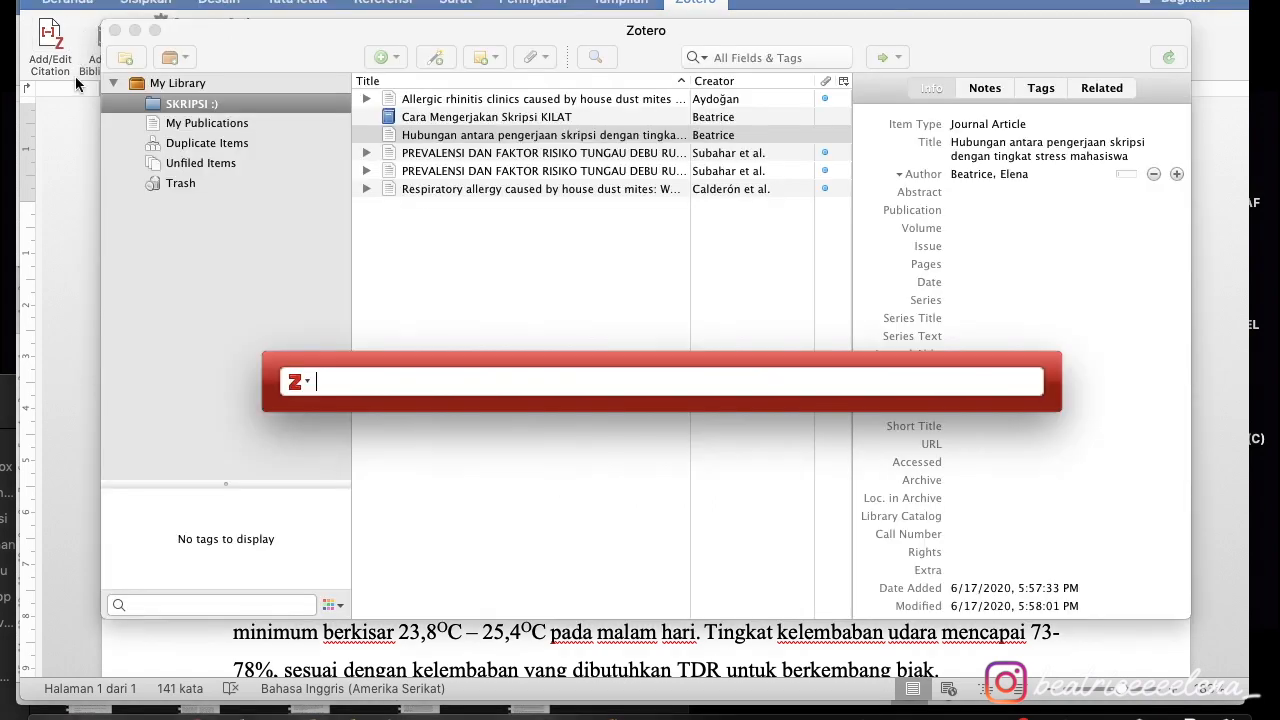
pyautogui.write('beatrice')
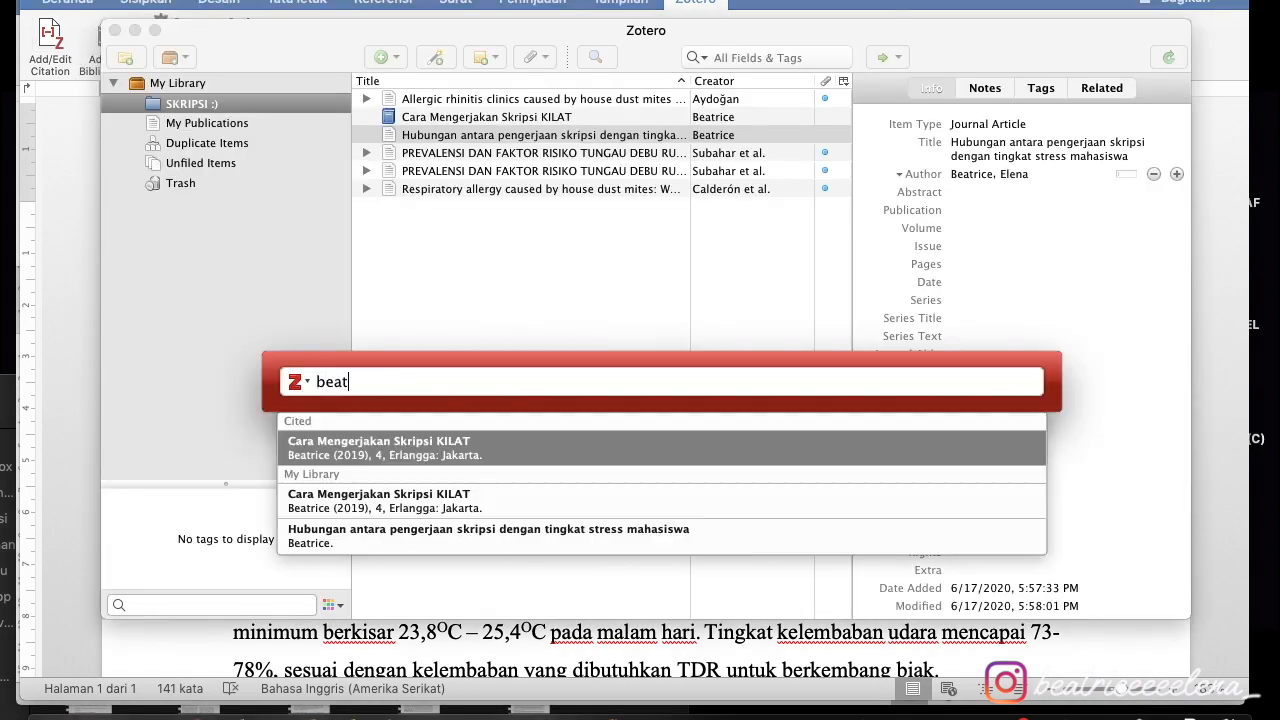
pyautogui.click(405, 450)
pyautogui.write('beatrice')
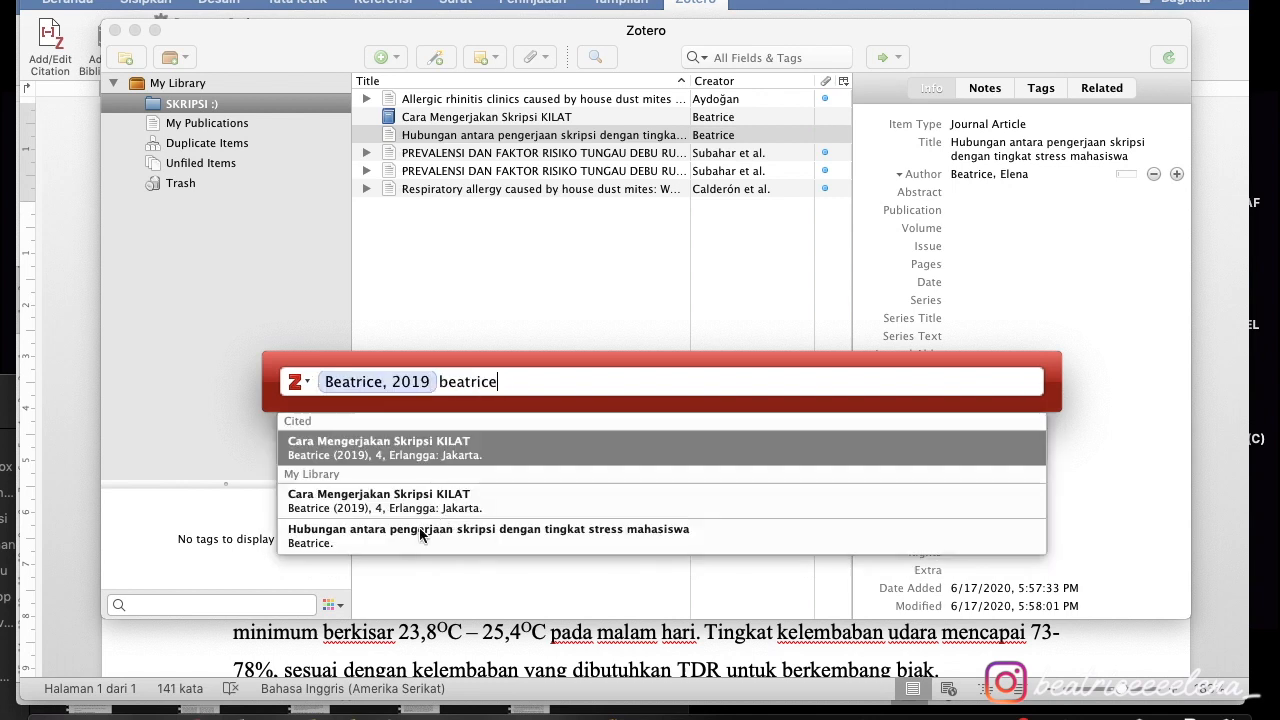
pyautogui.click(414, 531)
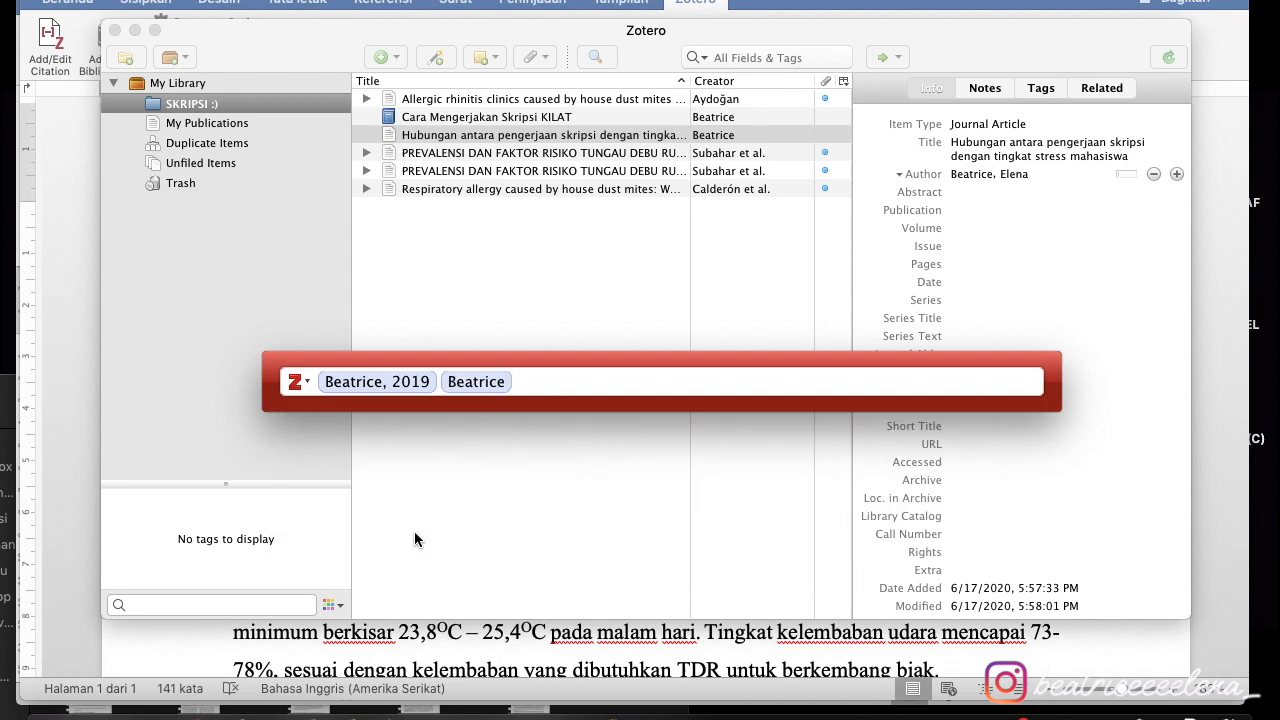
pyautogui.press('Return')
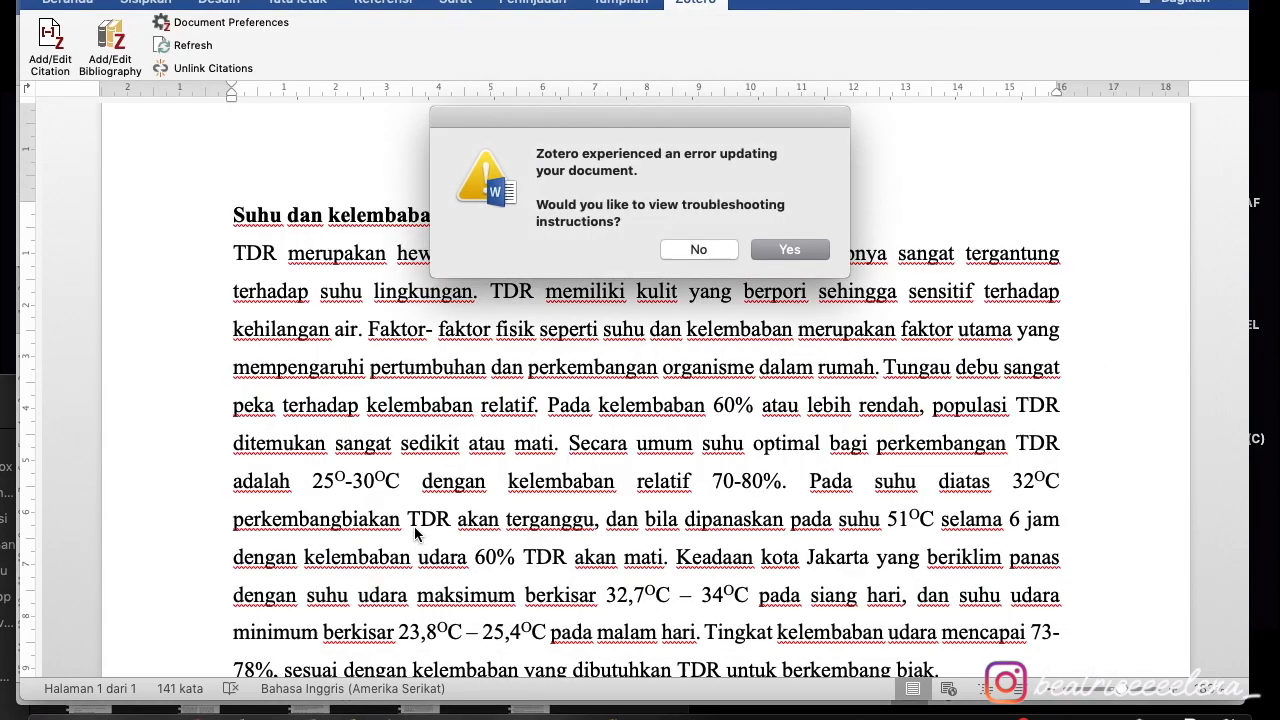
pyautogui.click(786, 250)
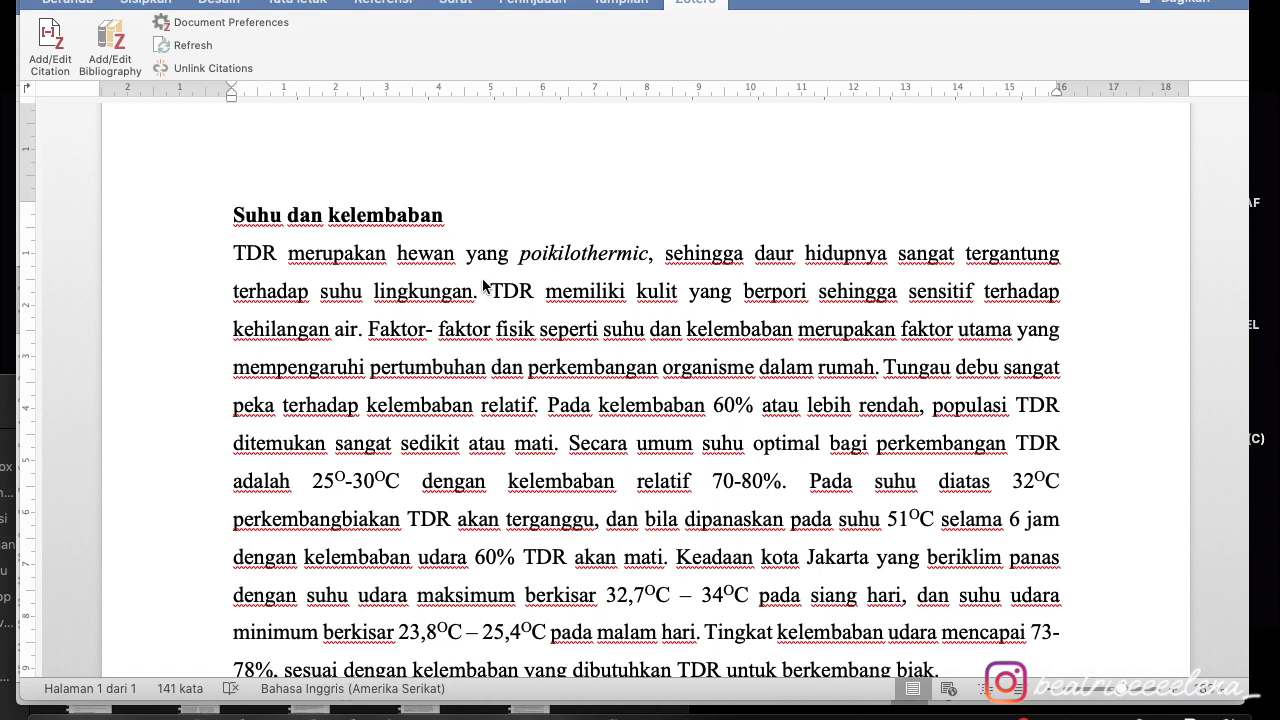
pyautogui.click(484, 283)
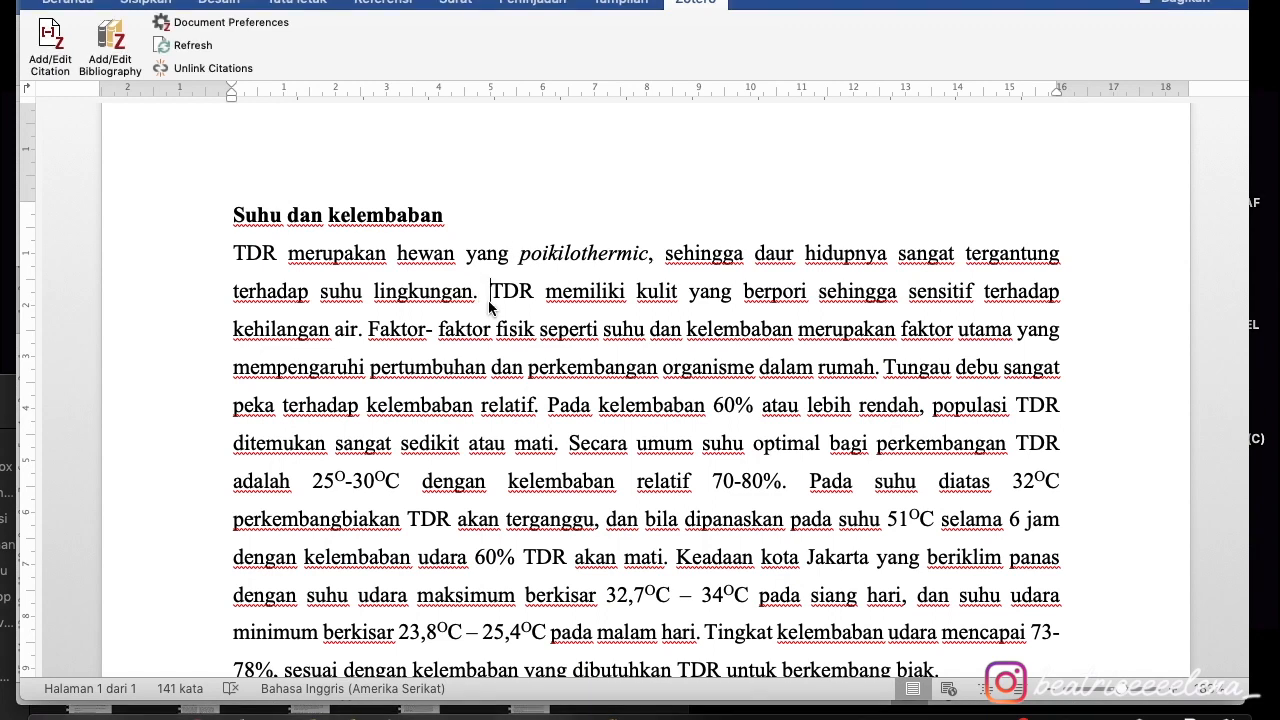
# - Fix the space before 'TDR' and cite both Beatrice sources after 'lingkungan.' as superscript 1,2
pyautogui.press('BackSpace')
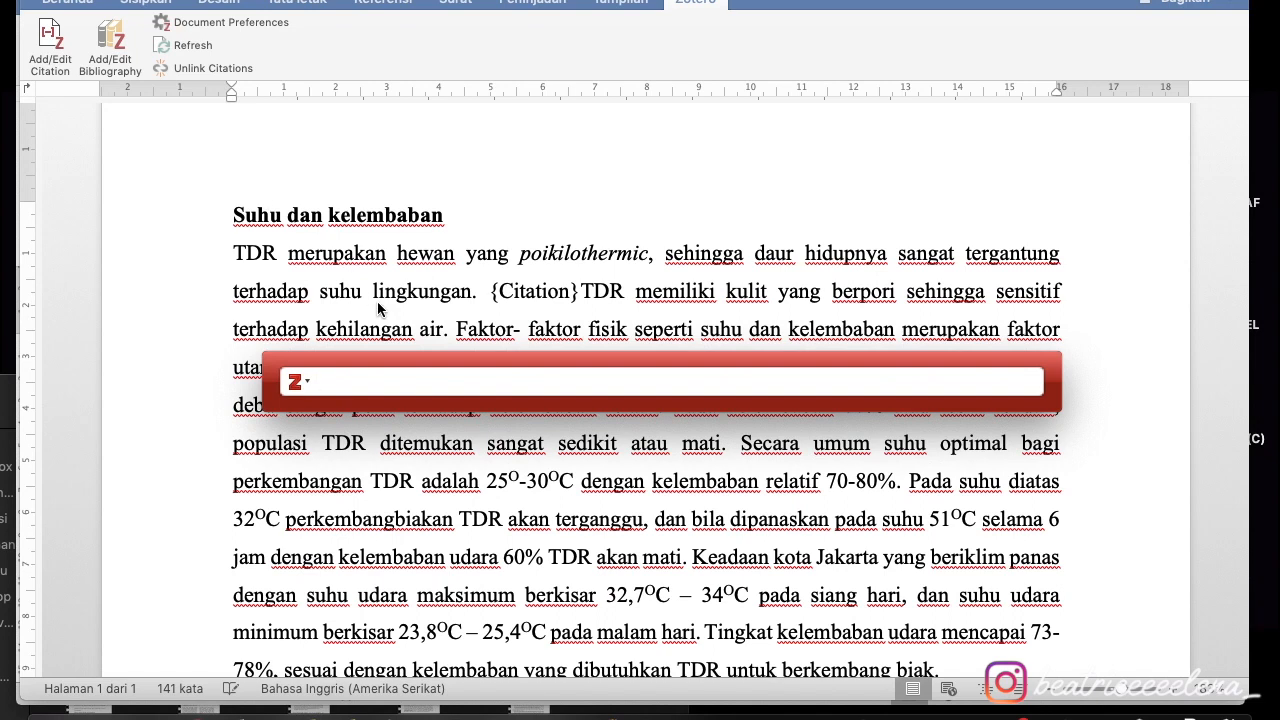
pyautogui.write('beatrice')
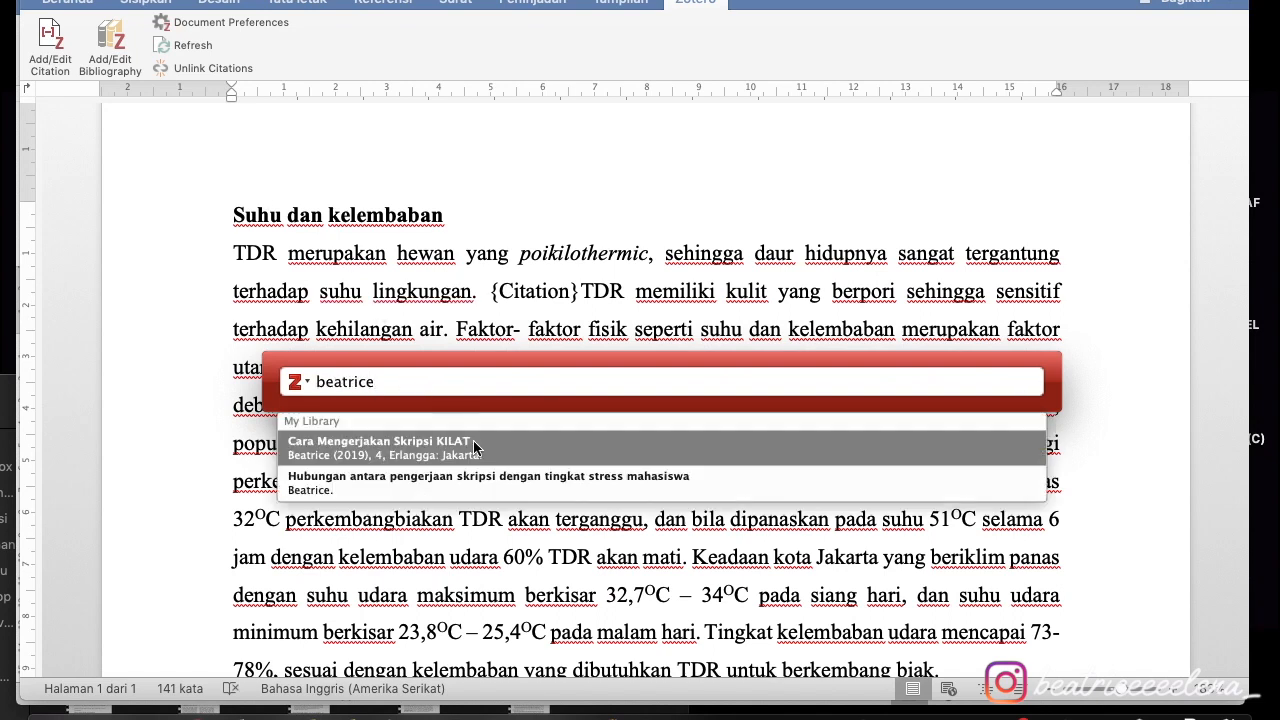
pyautogui.click(432, 454)
pyautogui.write('beatrice')
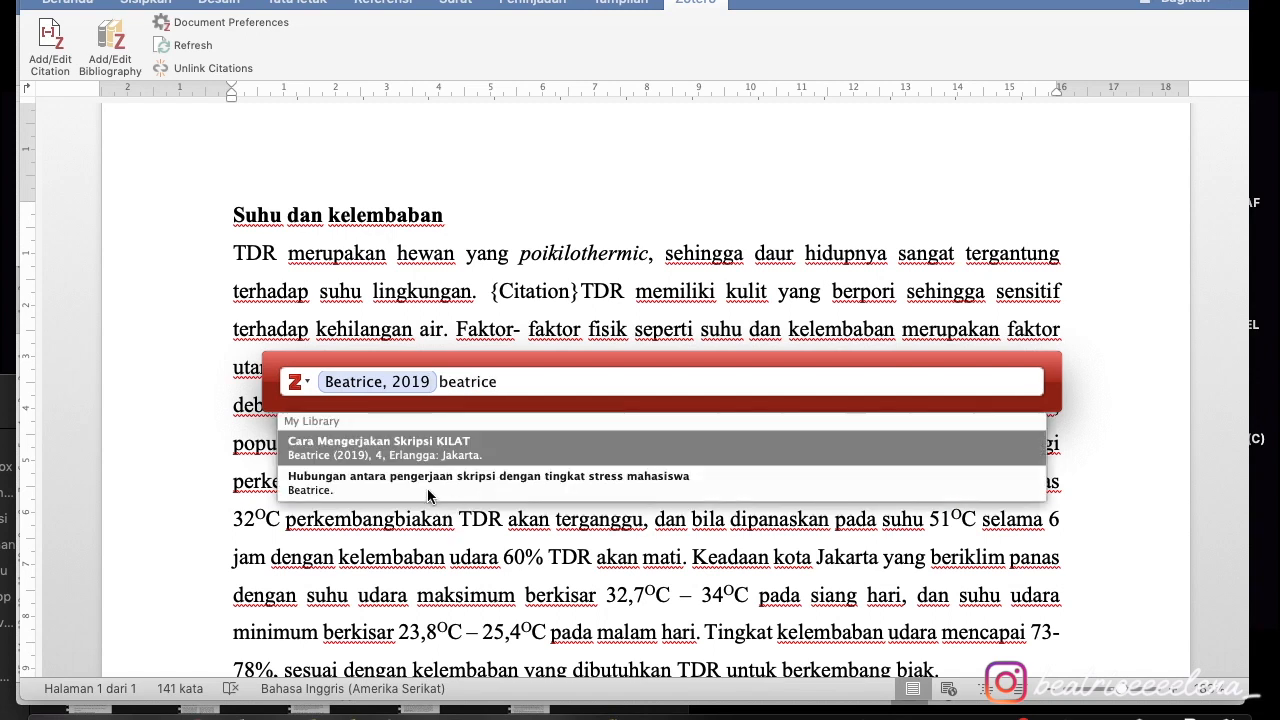
pyautogui.click(432, 497)
pyautogui.press('Return')
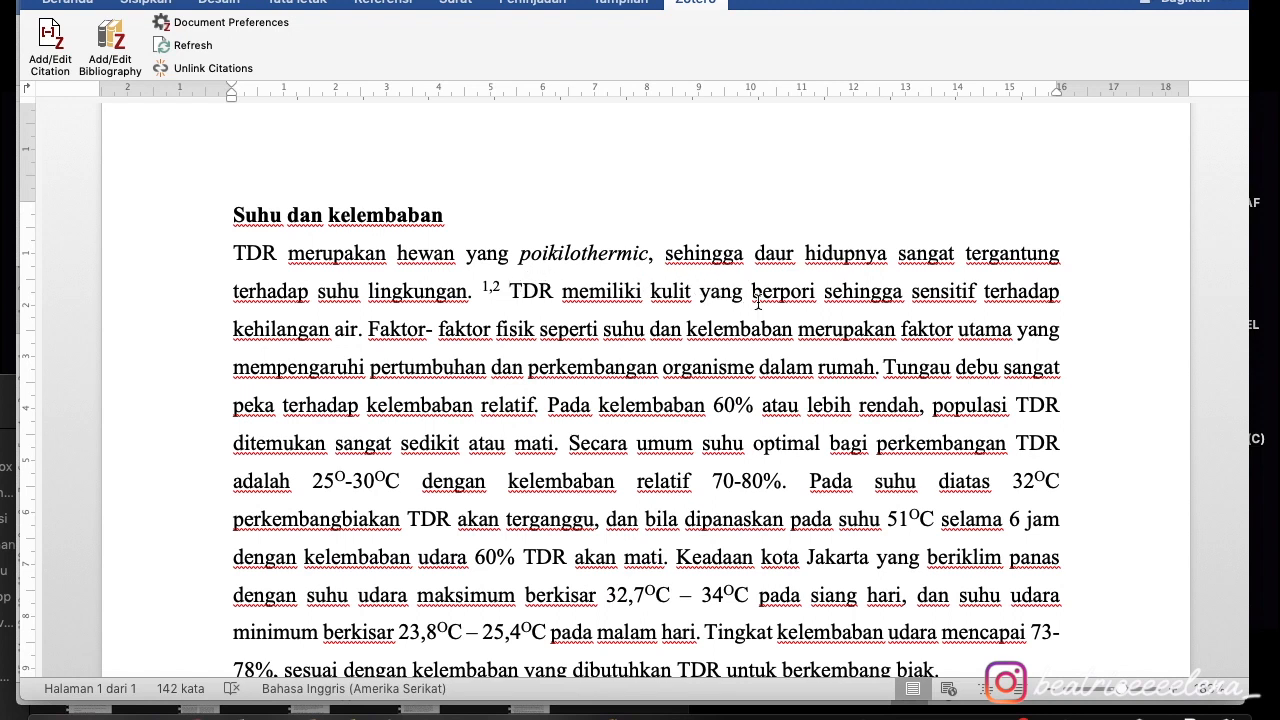
pyautogui.click(363, 329)
# - Insert a citation of Hadi 2014, found by searching 'tungau', after 'kehilangan air.'
pyautogui.click(55, 38)
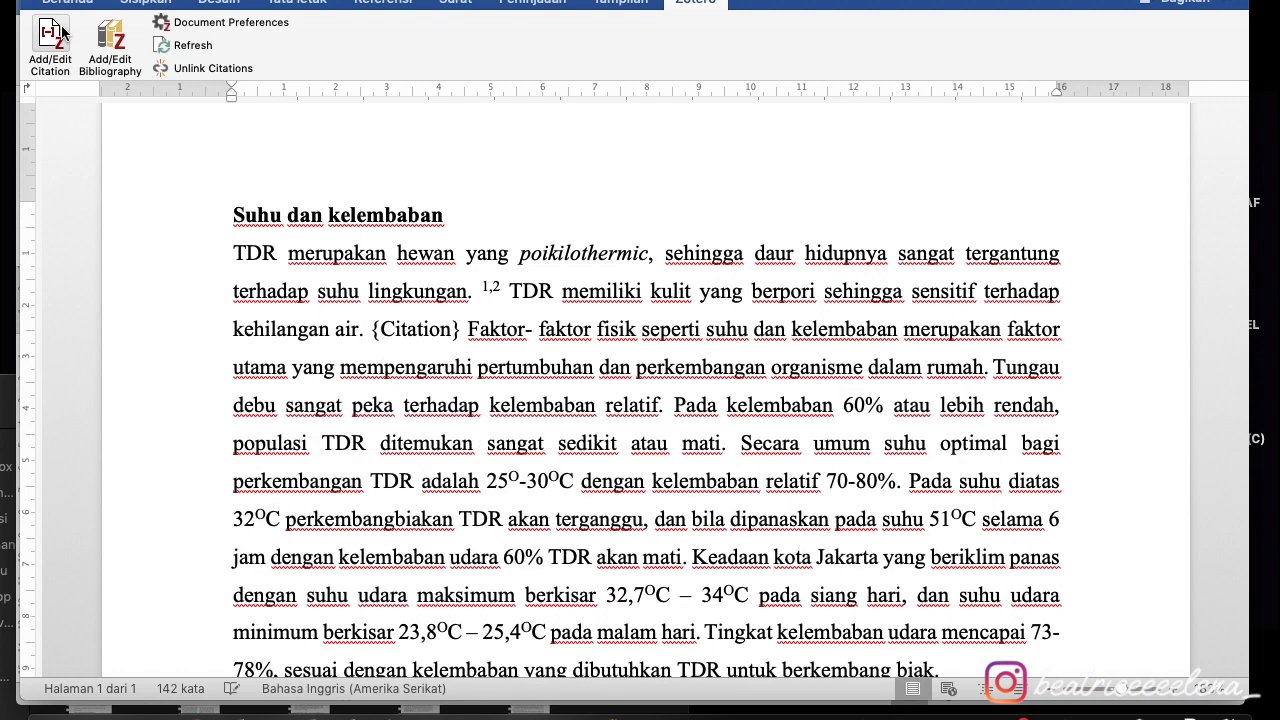
pyautogui.write('tunga')
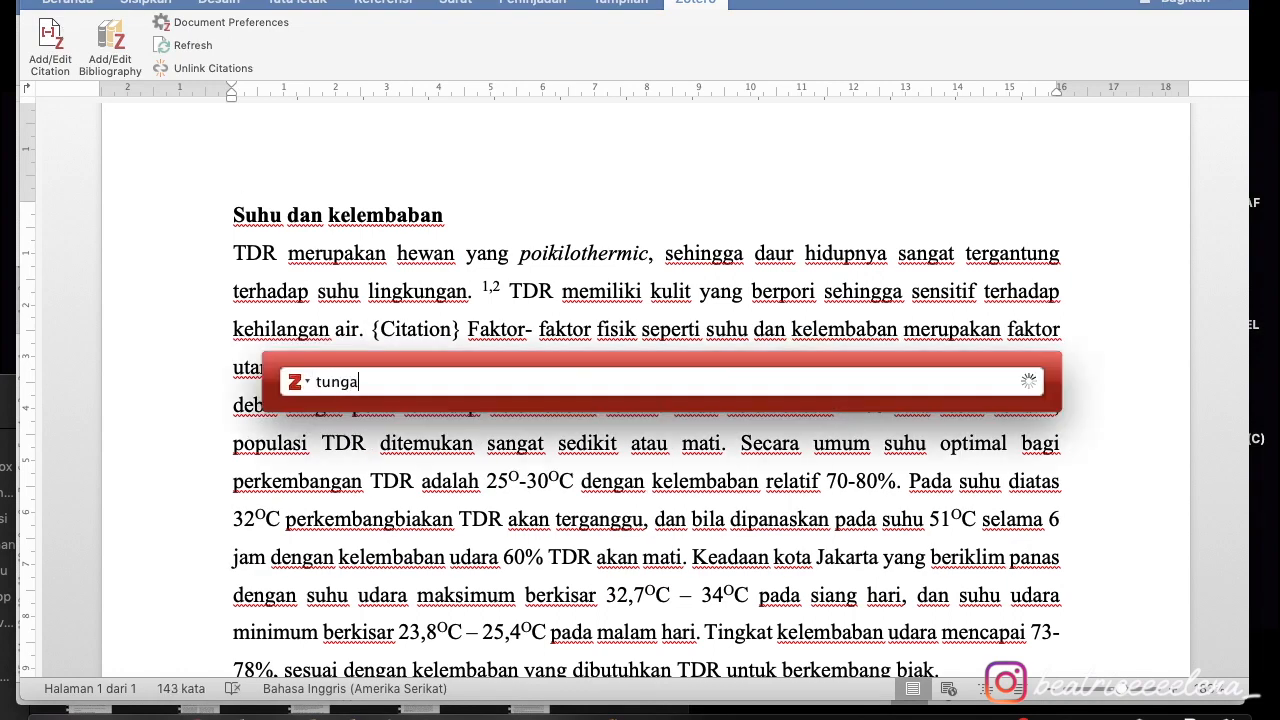
pyautogui.write('u')
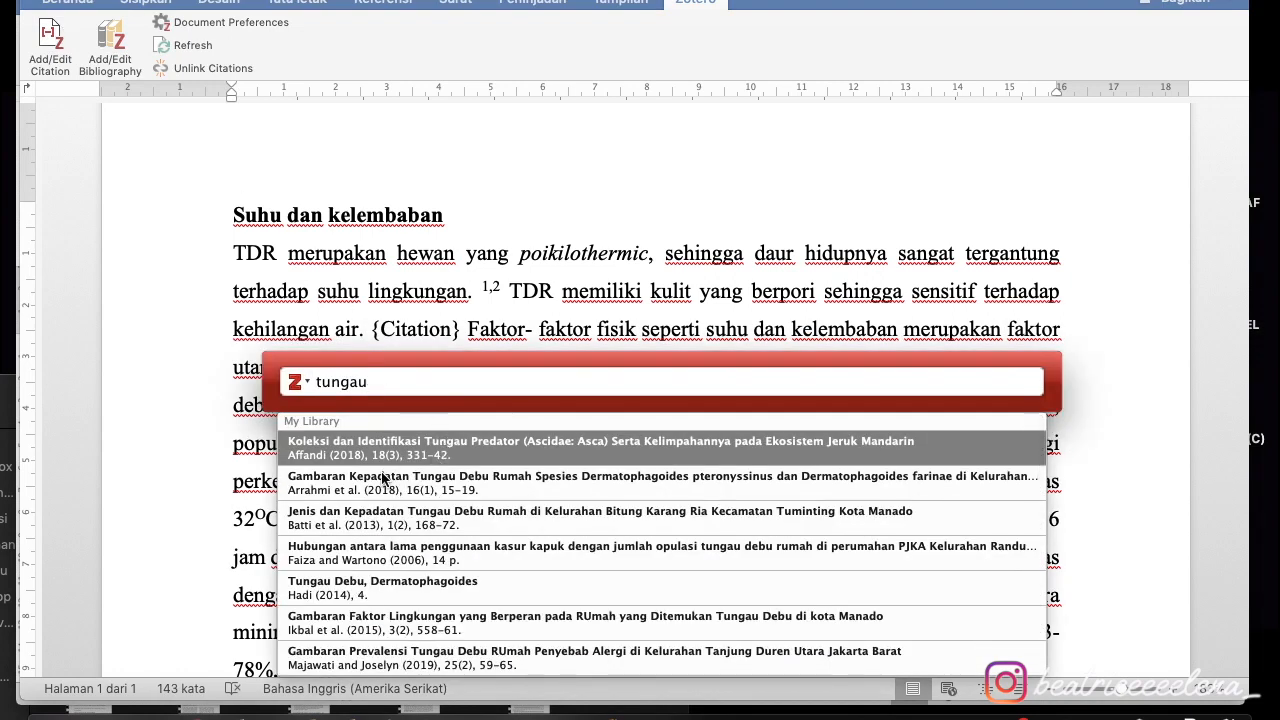
pyautogui.click(381, 590)
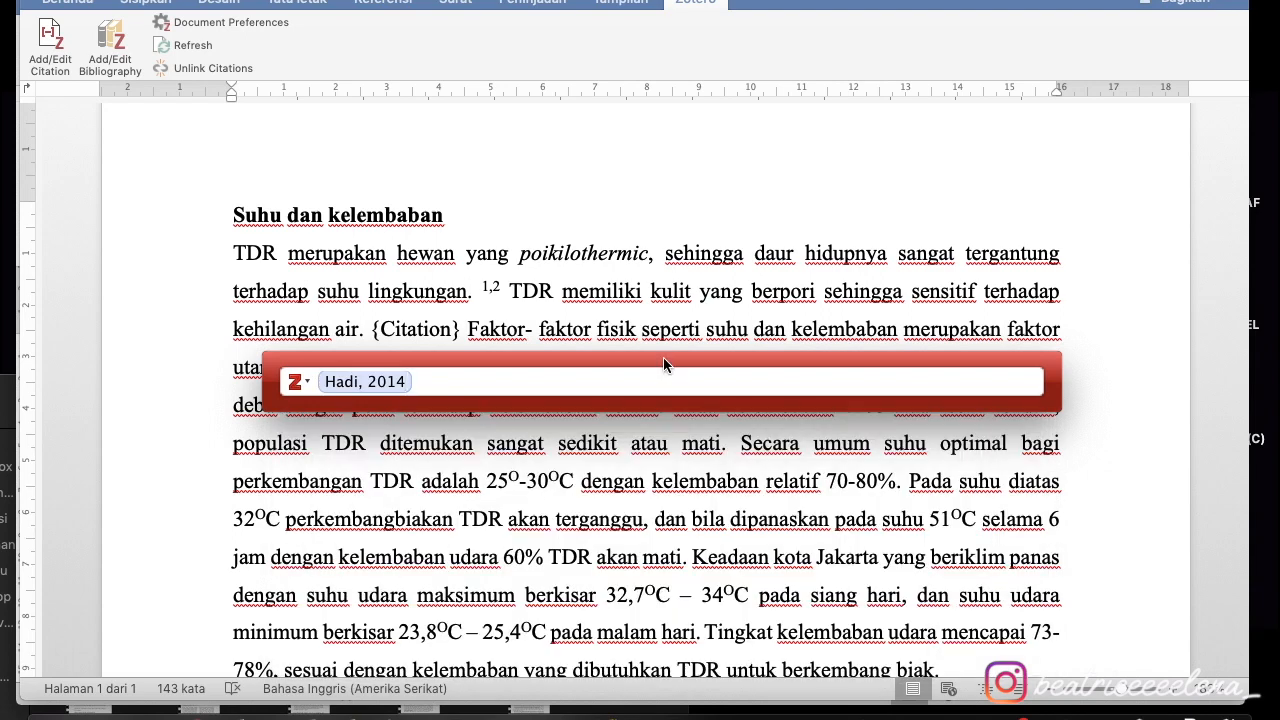
pyautogui.press('Return')
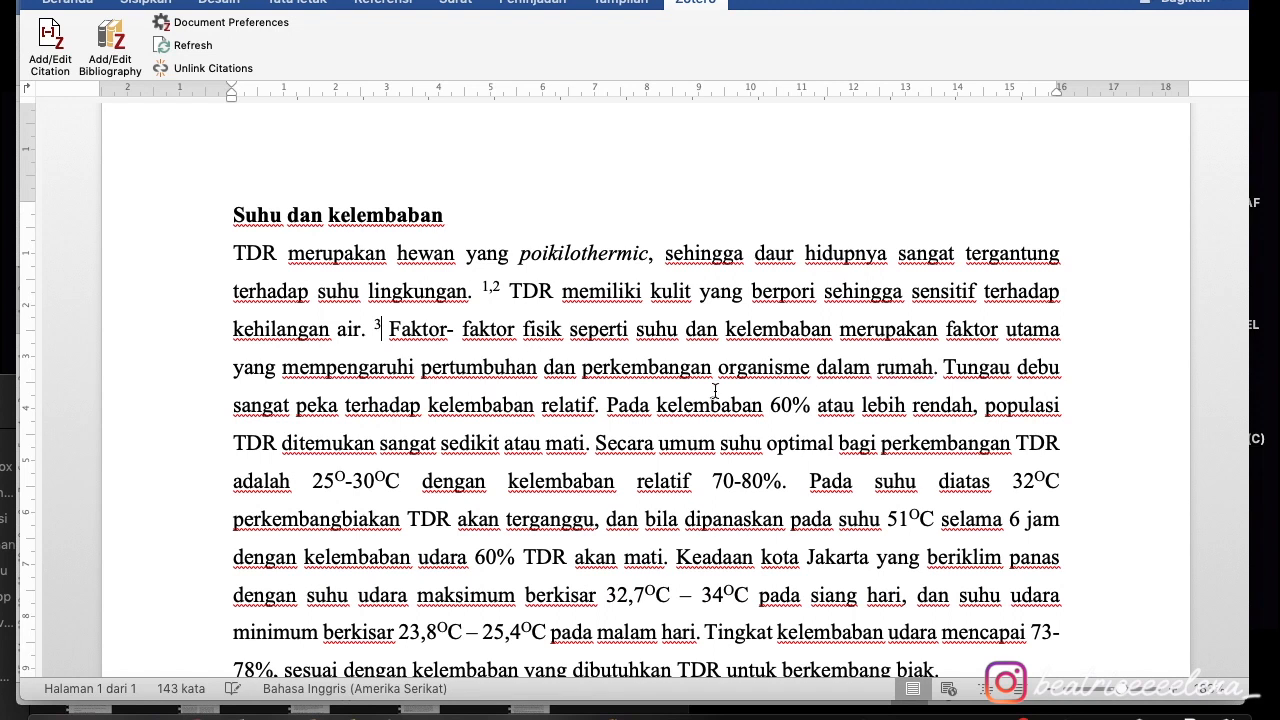
# - Cite Beatrice 2019, found by searching 'beatrice', after 'kelembaban relatif.' as superscript 1
pyautogui.click(598, 405)
pyautogui.click(52, 45)
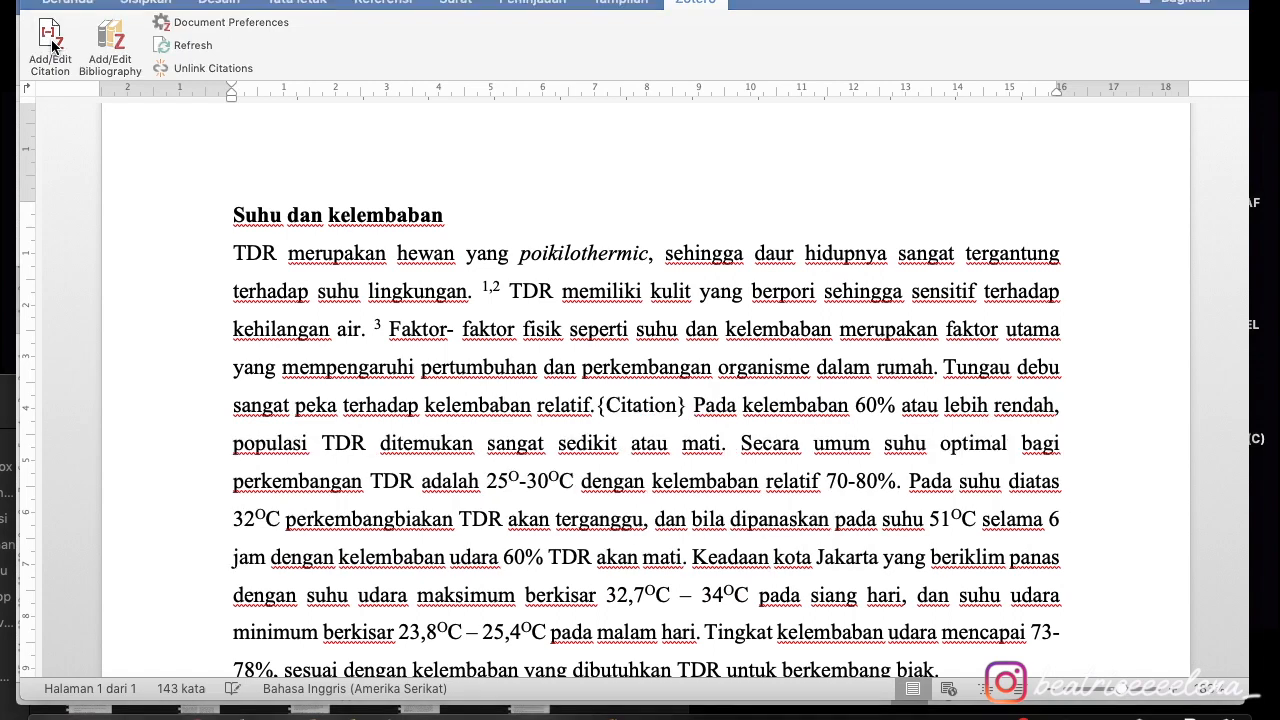
pyautogui.write('beatrice')
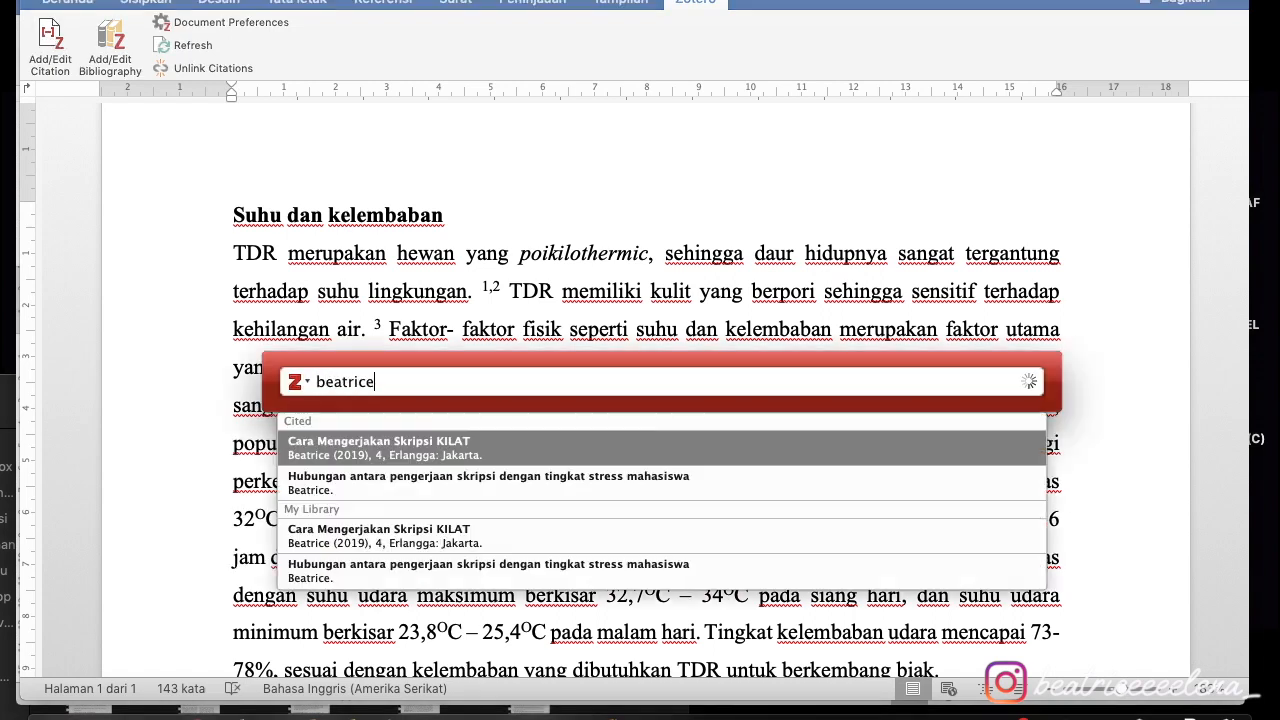
pyautogui.click(357, 452)
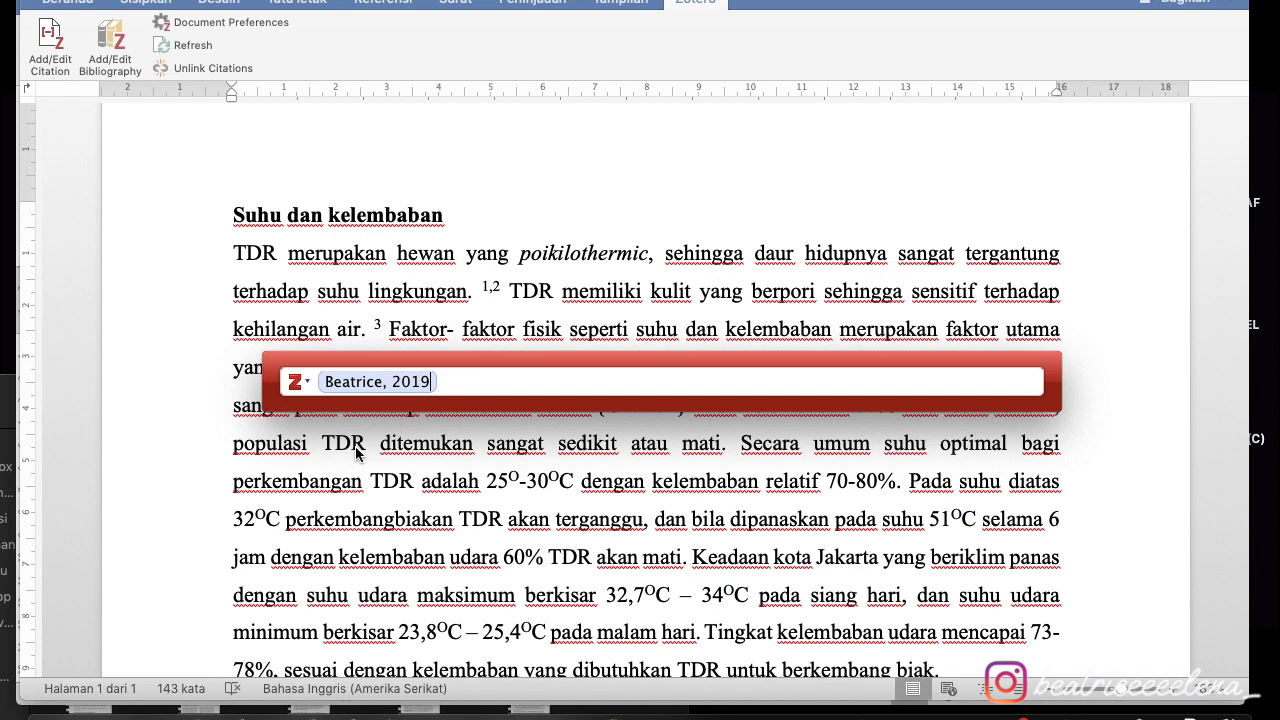
pyautogui.press('Return')
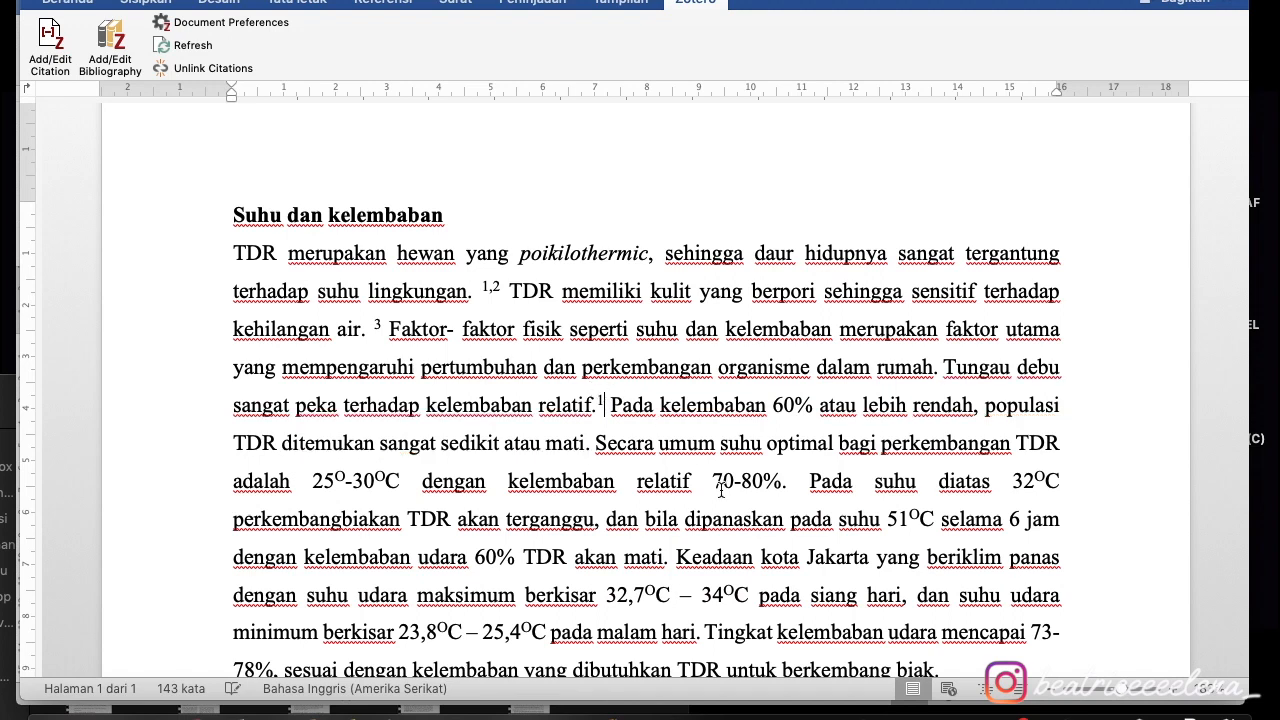
# - Insert a page break after the cited paragraph, replacing the earlier undone break, to start page 2
pyautogui.scroll(-6, 721, 490)
pyautogui.scroll(-2, 721, 490)
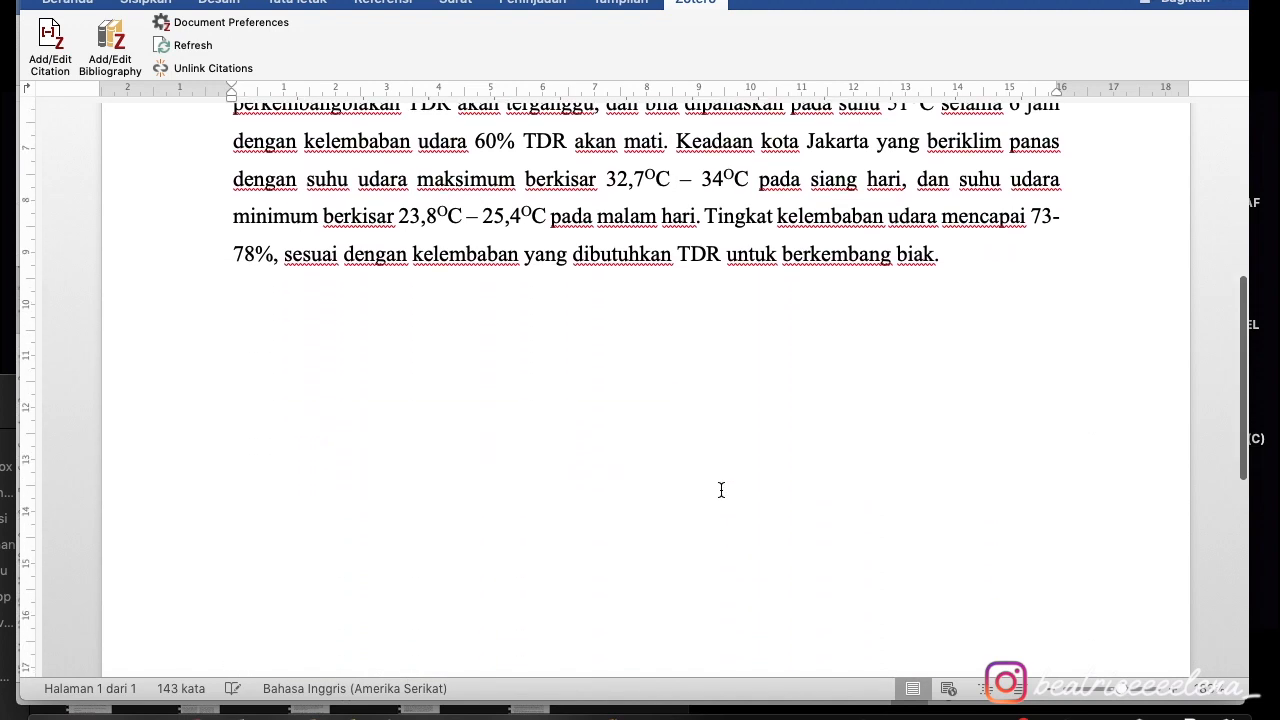
pyautogui.click(92, 3)
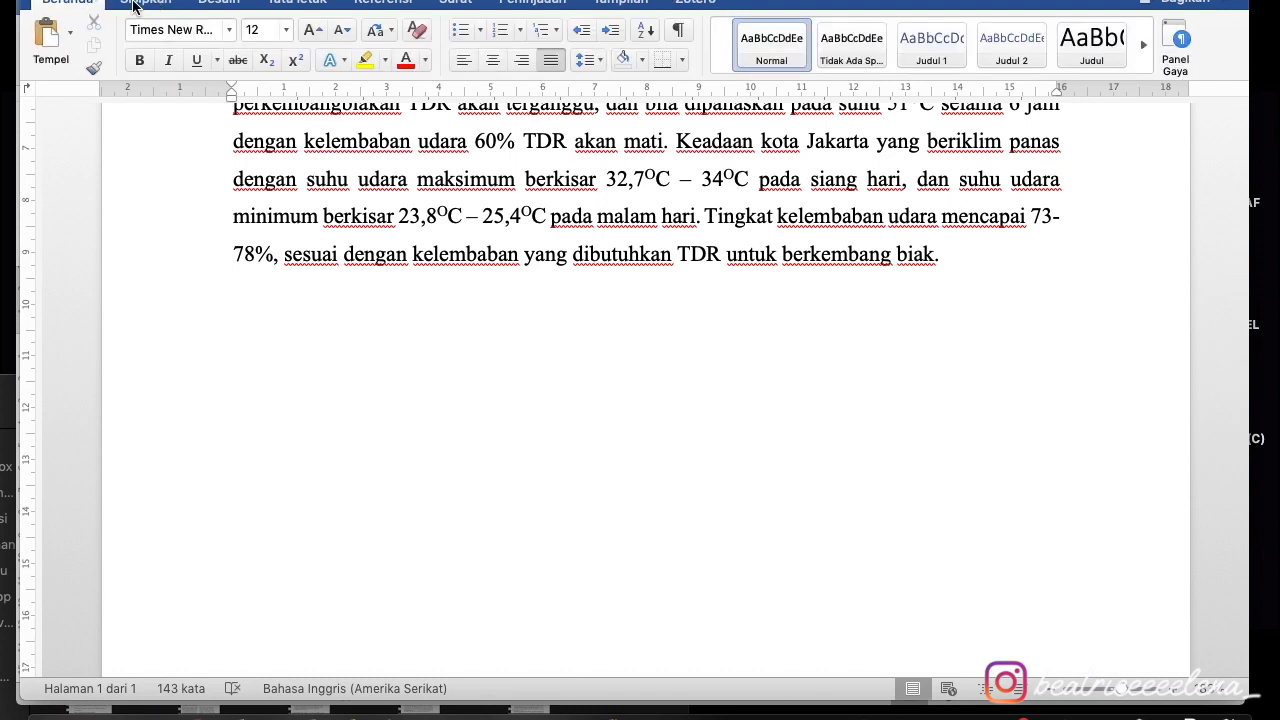
pyautogui.click(139, 6)
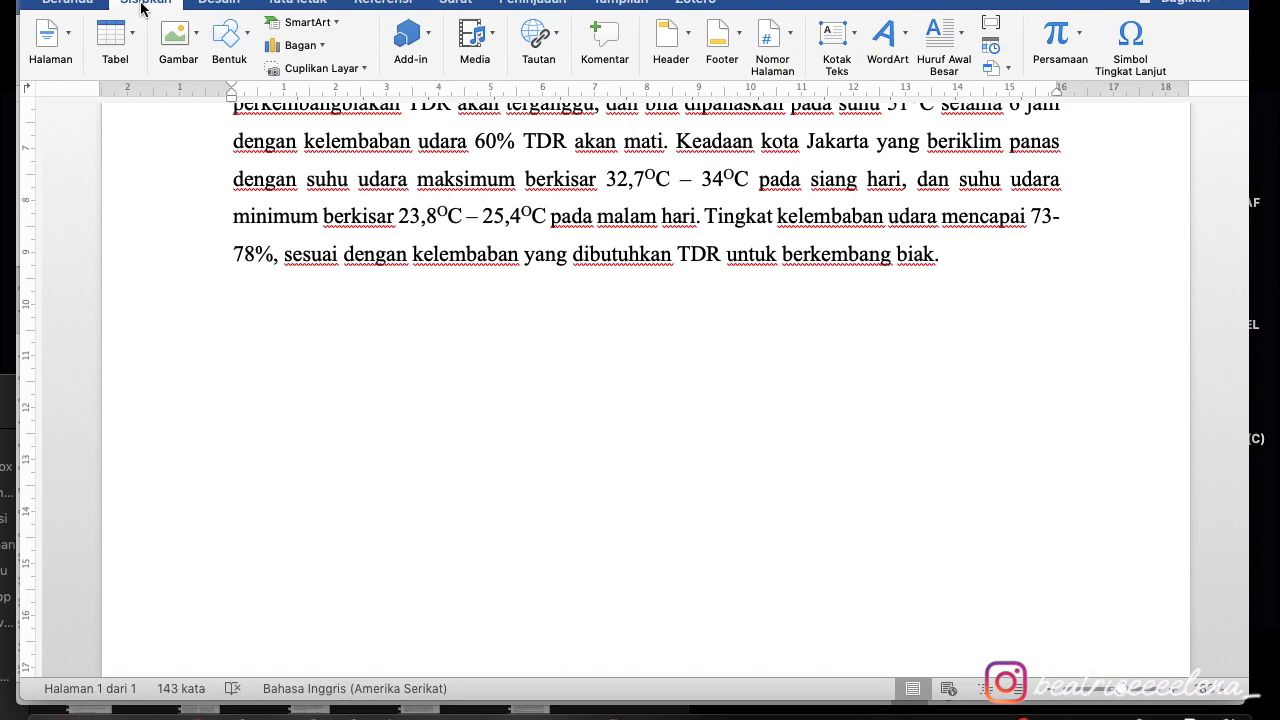
pyautogui.click(55, 48)
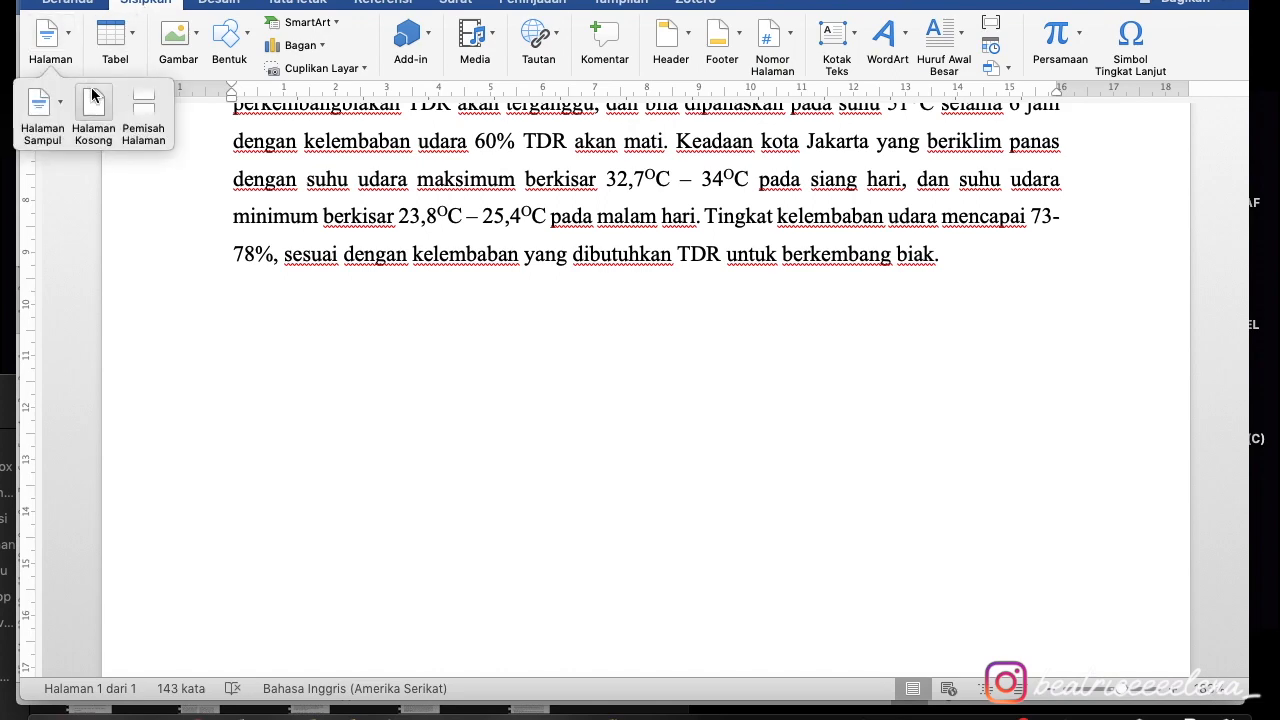
pyautogui.click(143, 106)
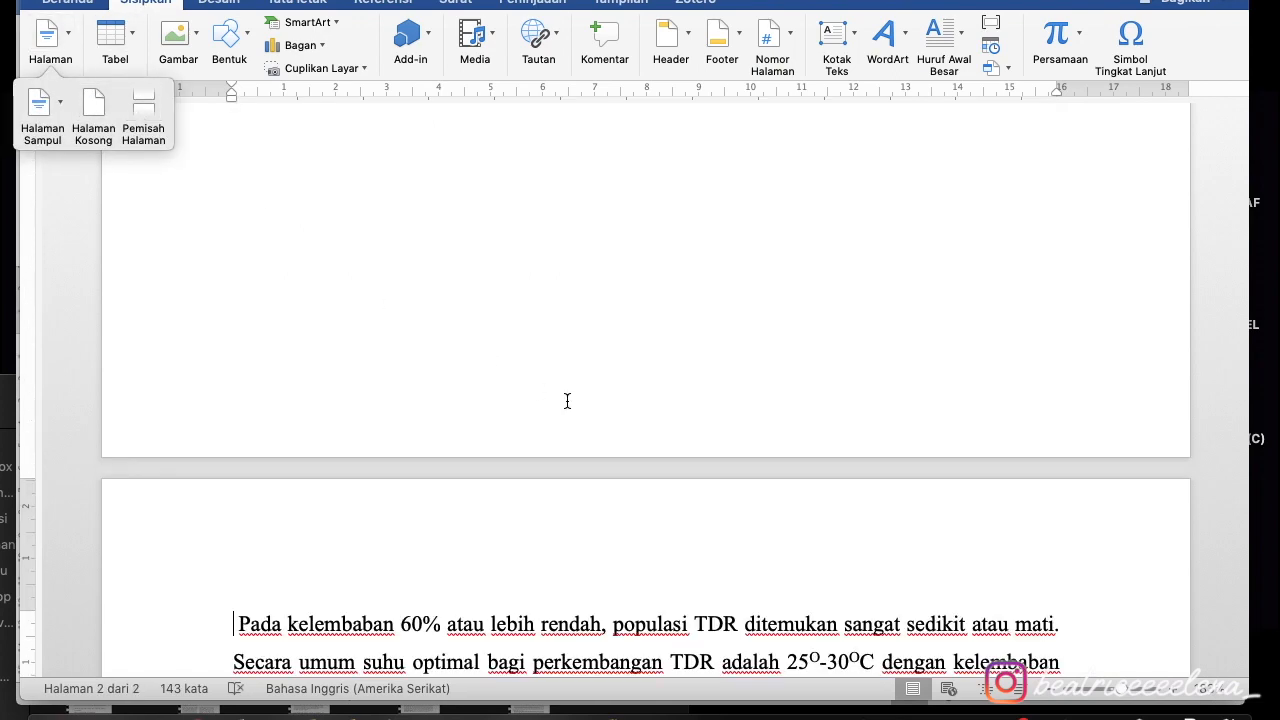
pyautogui.press('super+z')
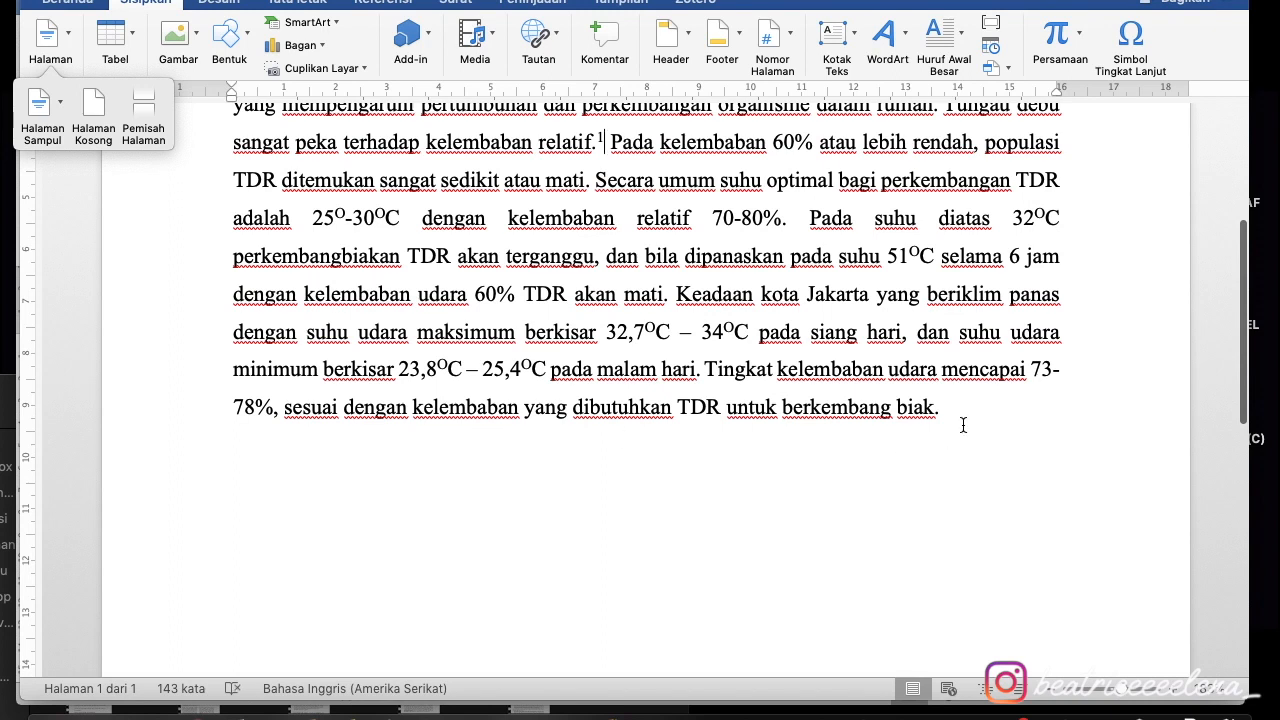
pyautogui.click(978, 415)
pyautogui.click(50, 40)
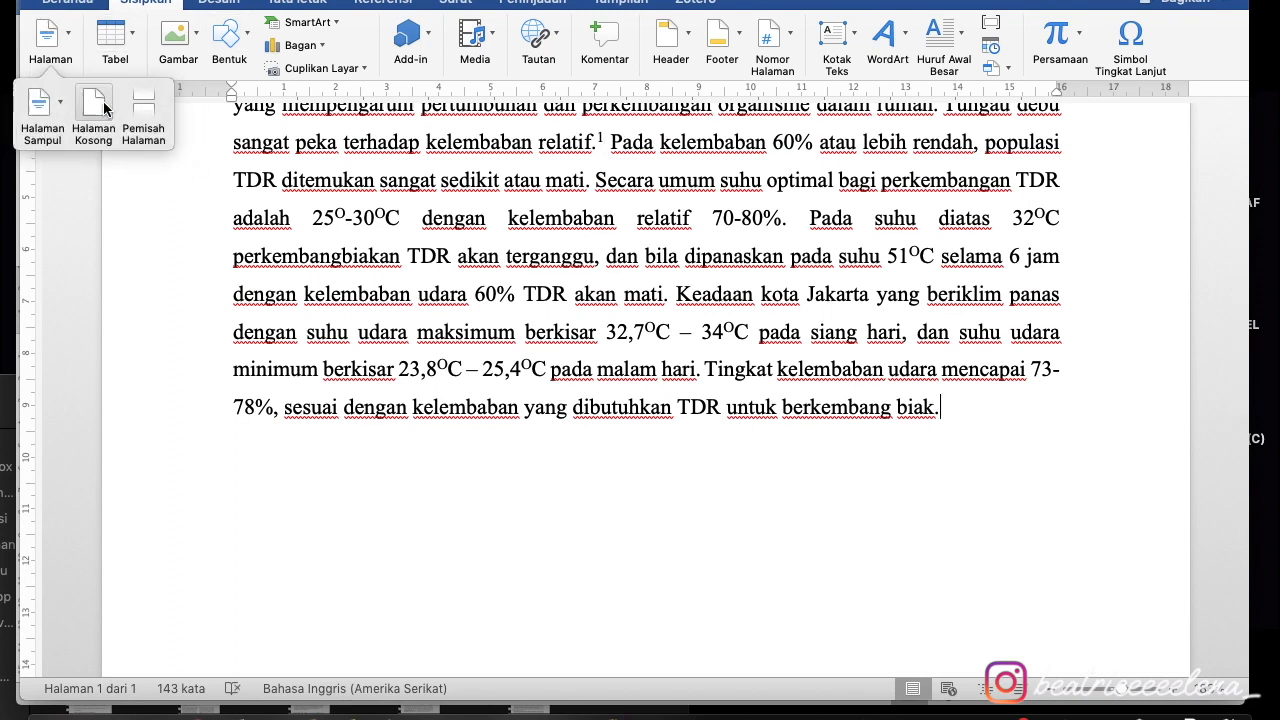
pyautogui.click(143, 115)
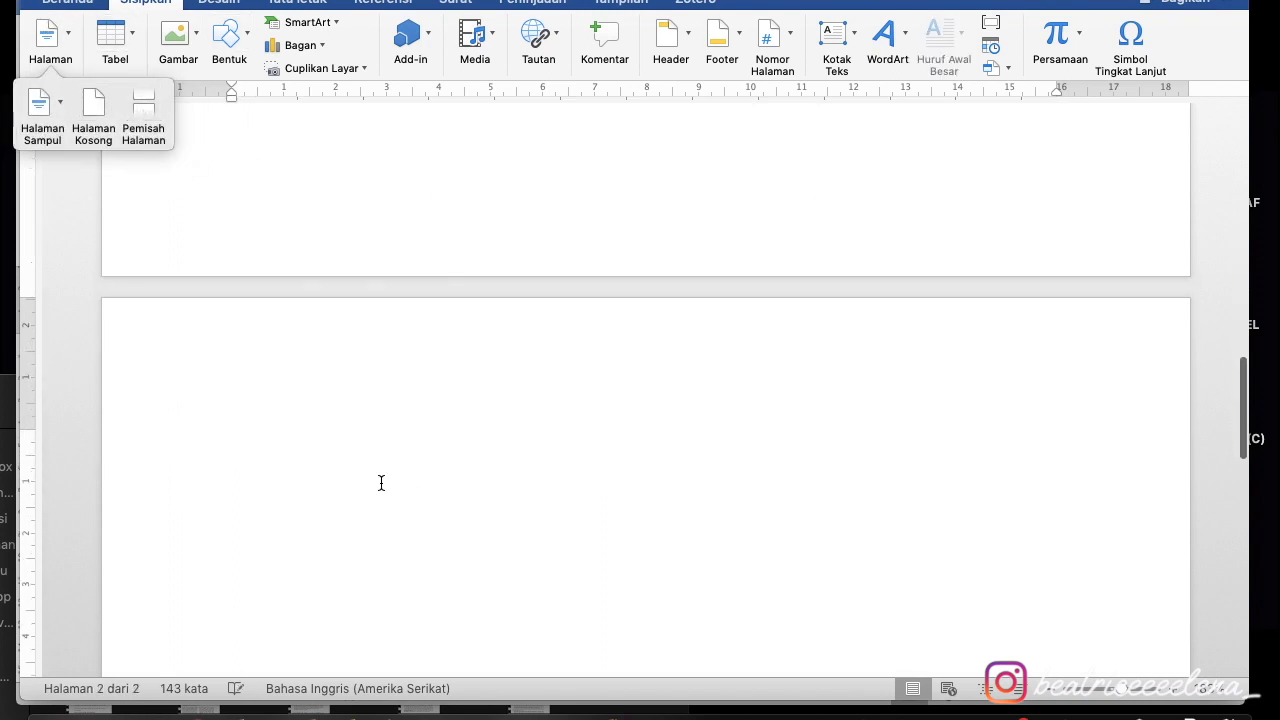
pyautogui.scroll(-5, 536, 310)
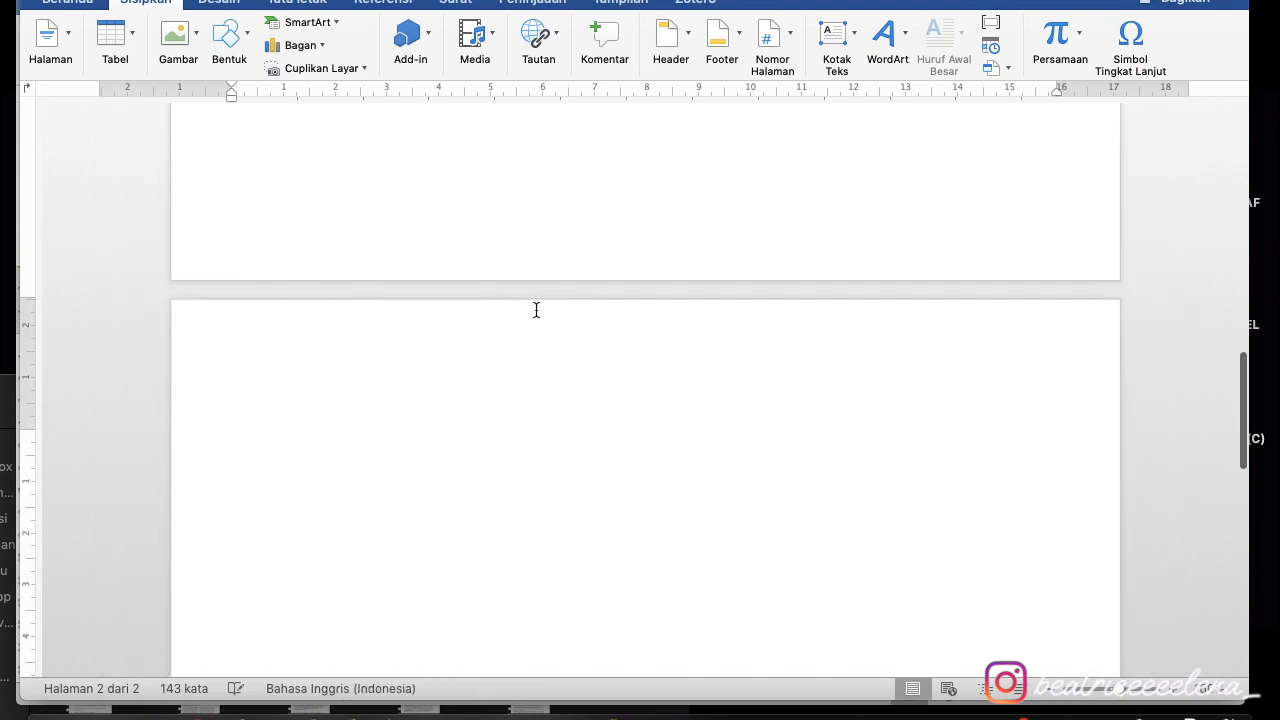
pyautogui.click(692, 2)
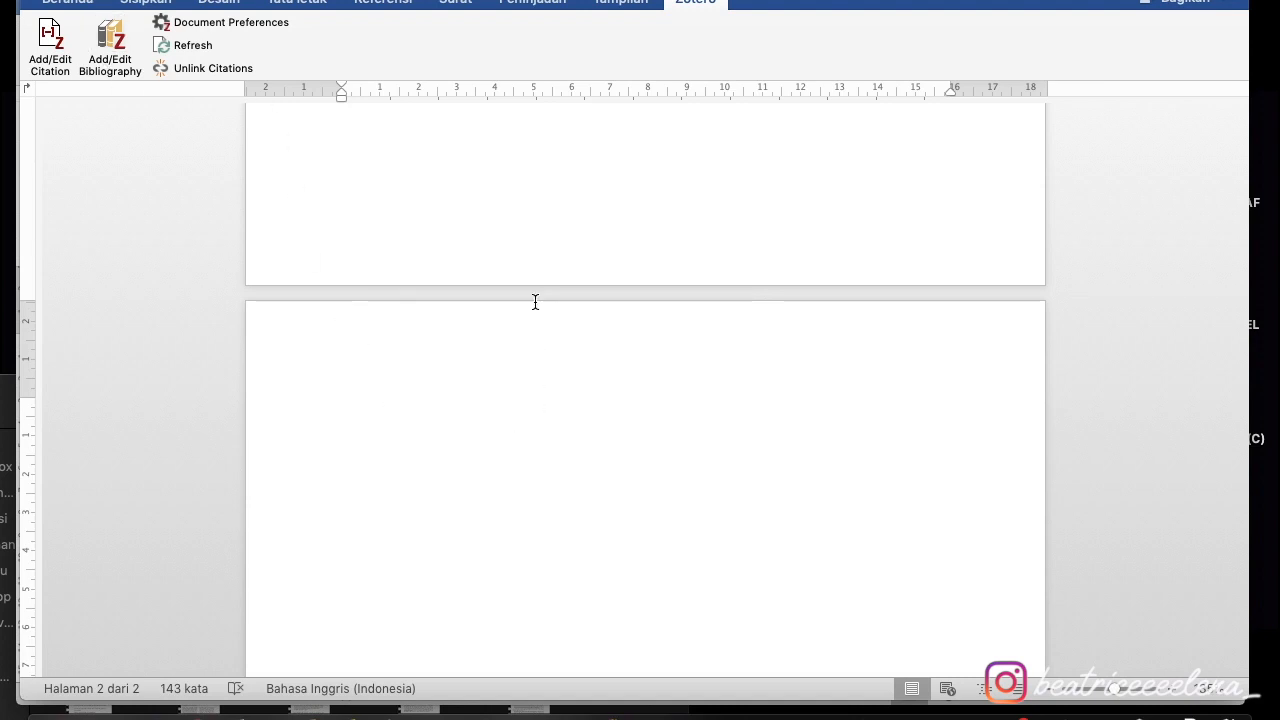
# - Add a centred 'DAFTAR PUSTAKA' heading on page 2 with the Zotero bibliography beneath it
pyautogui.press('super+e')
pyautogui.write('DAFTAR PUSTAKA')
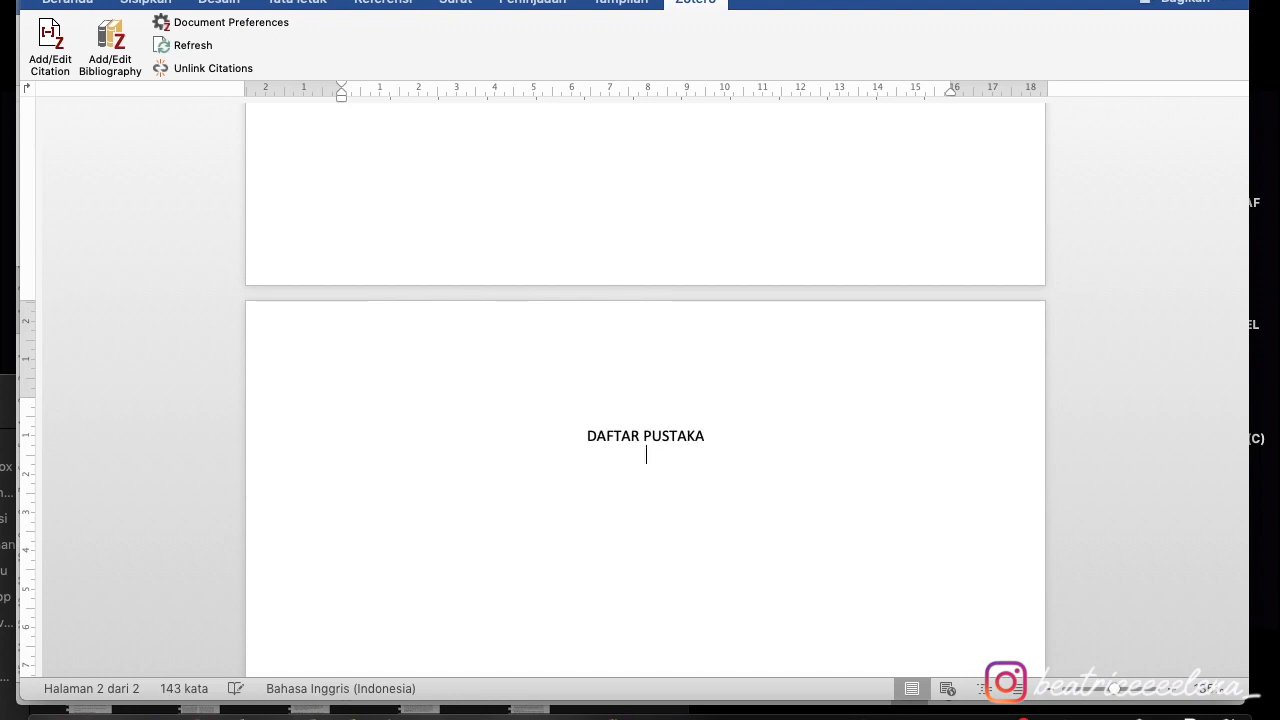
pyautogui.click(108, 38)
pyautogui.scroll(-1, 612, 597)
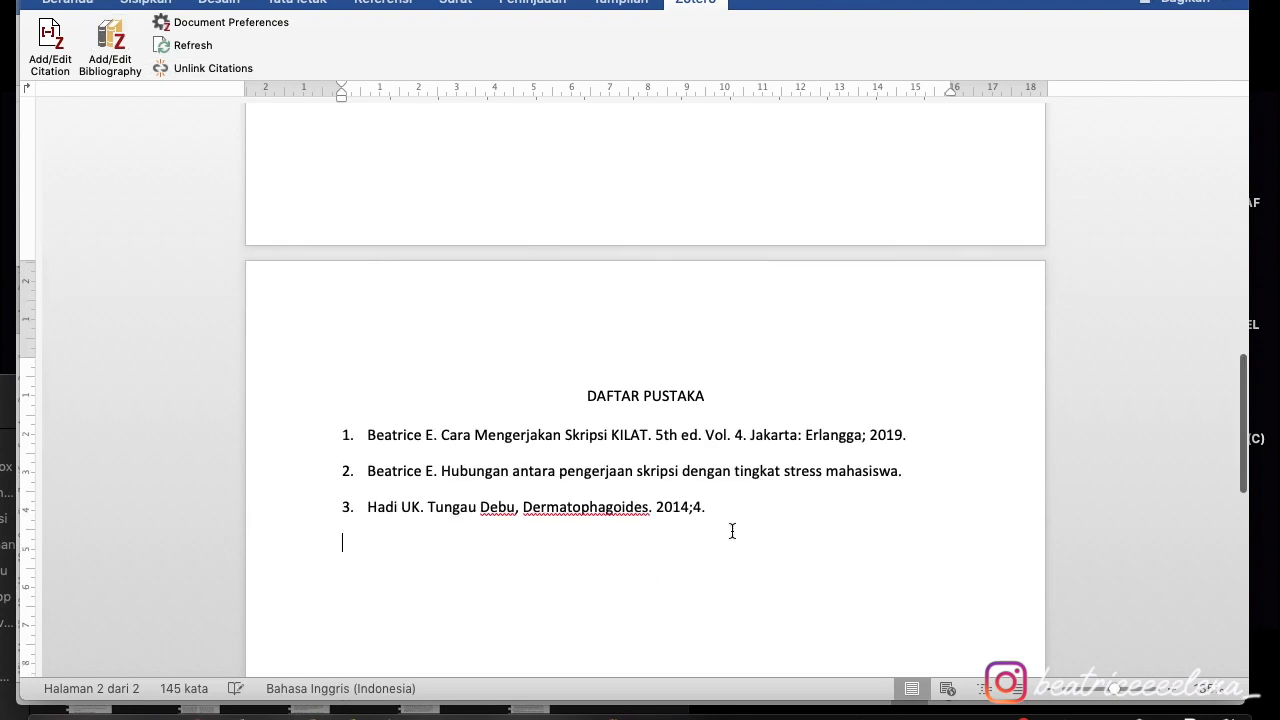
pyautogui.moveTo(646, 540); pyautogui.dragTo(305, 418)
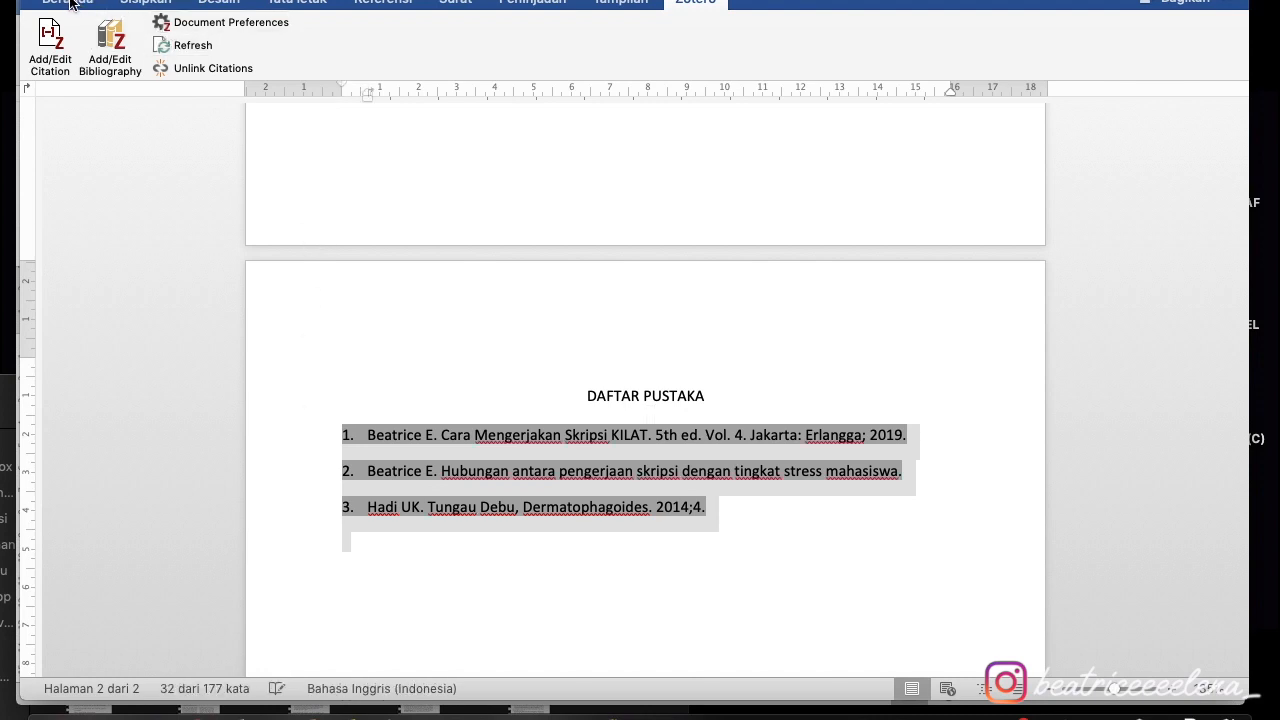
# - Change the font of the three reference entries under DAFTAR PUSTAKA to Times New Roman
pyautogui.click(70, 2)
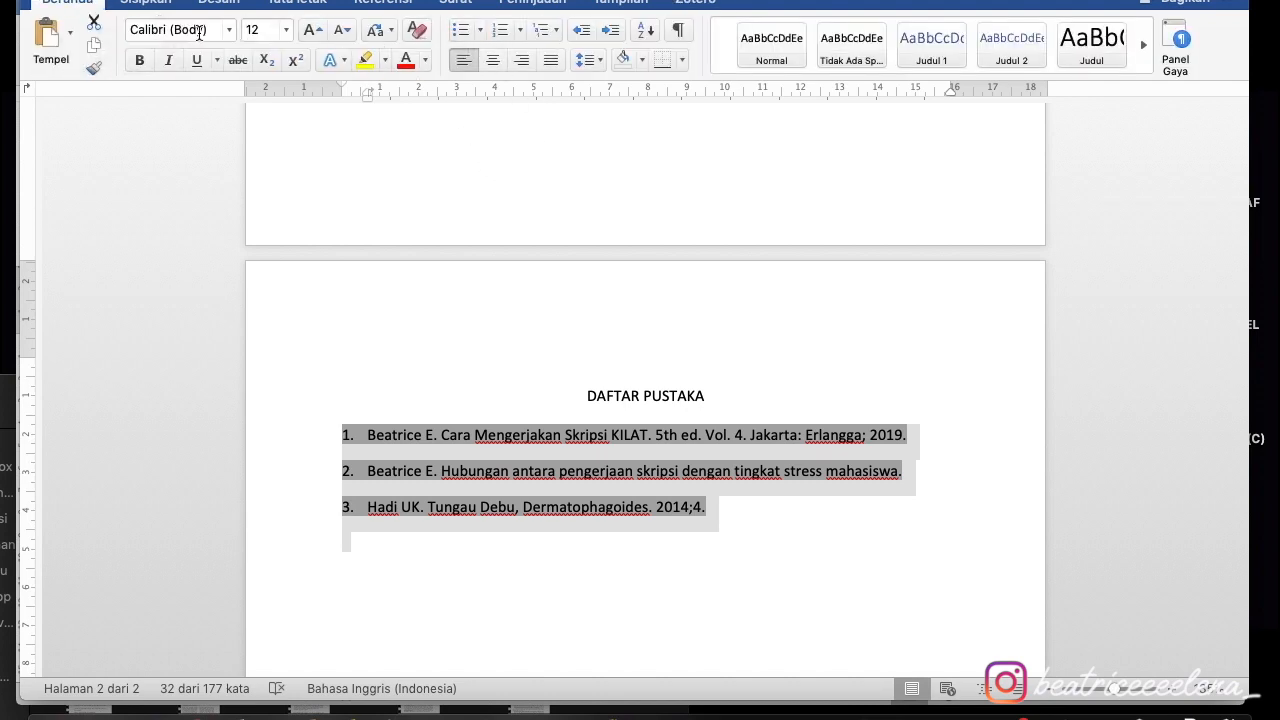
pyautogui.press('super+Tab')
pyautogui.click(65, 191)
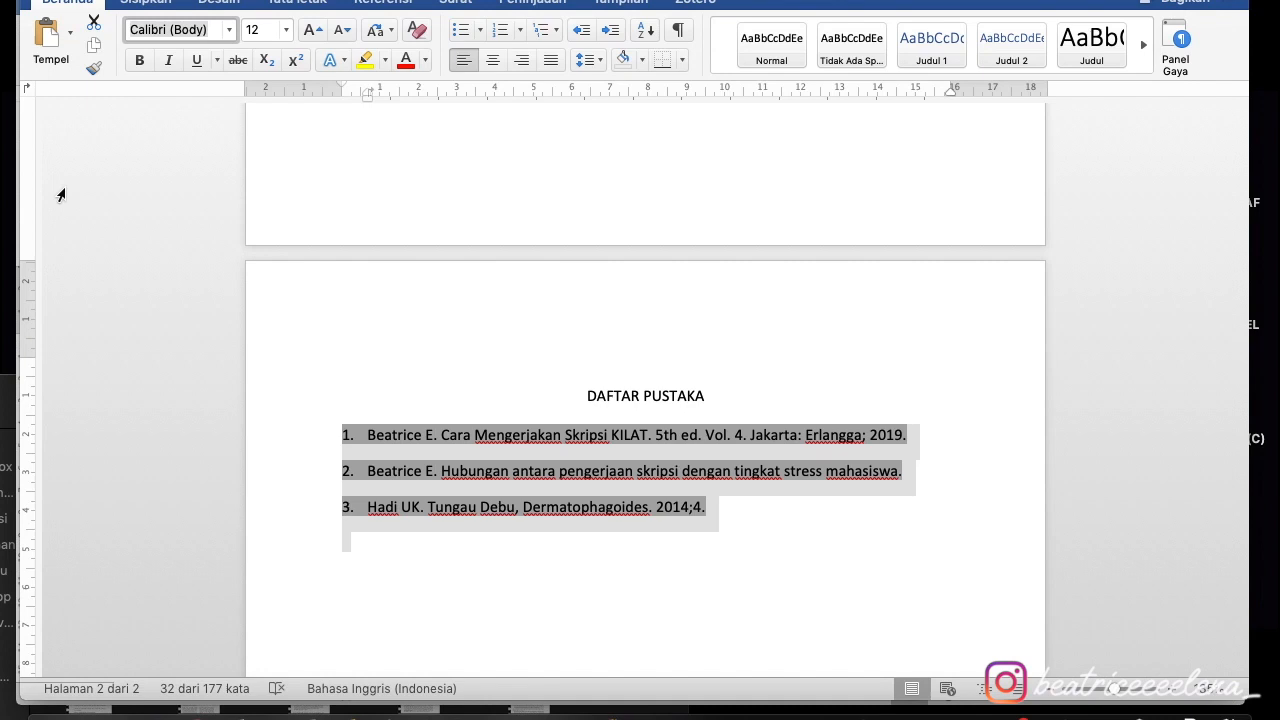
pyautogui.click(185, 27)
pyautogui.press('Return')
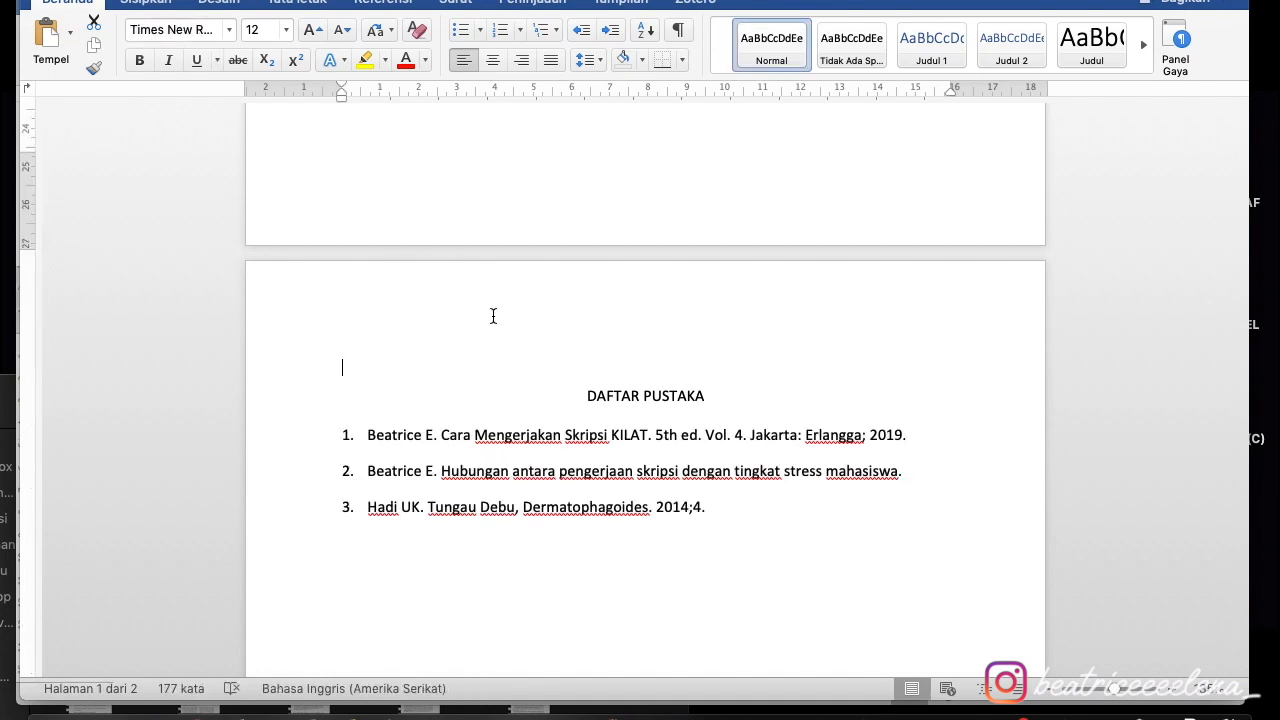
pyautogui.moveTo(729, 514); pyautogui.dragTo(374, 409)
pyautogui.click(185, 29)
pyautogui.write('Times')
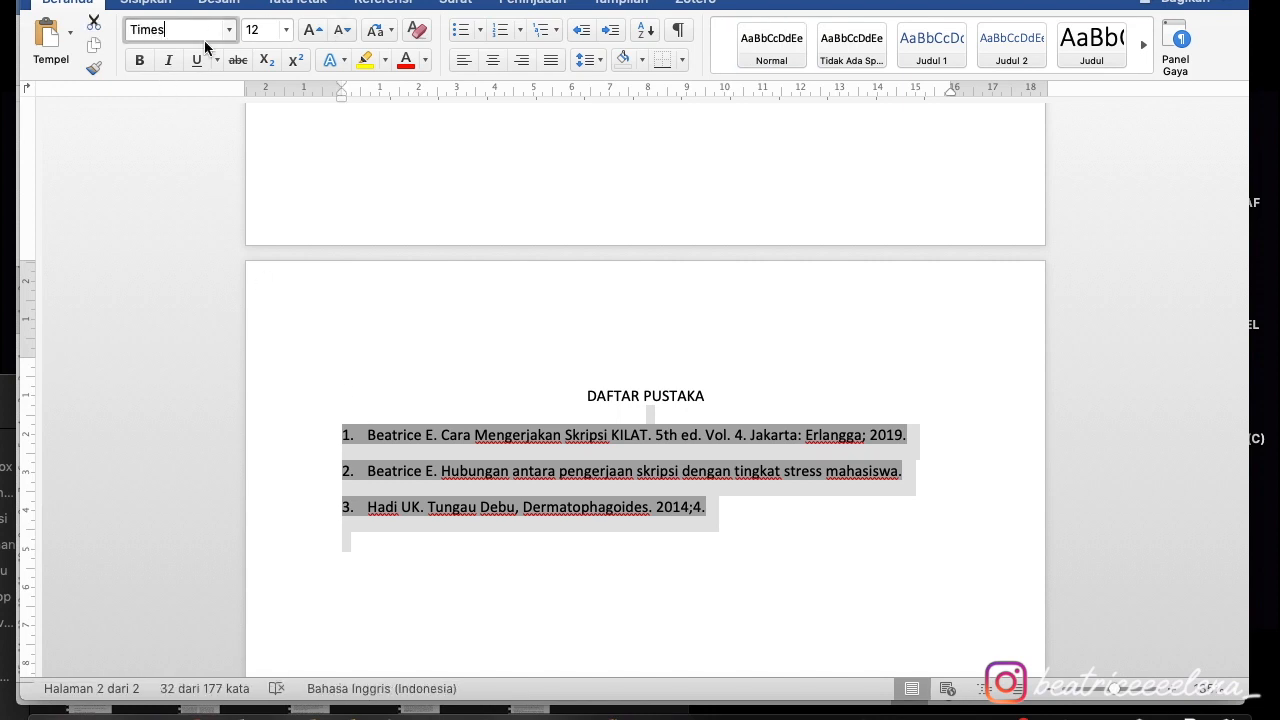
pyautogui.write(' New Roman')
pyautogui.press('Return')
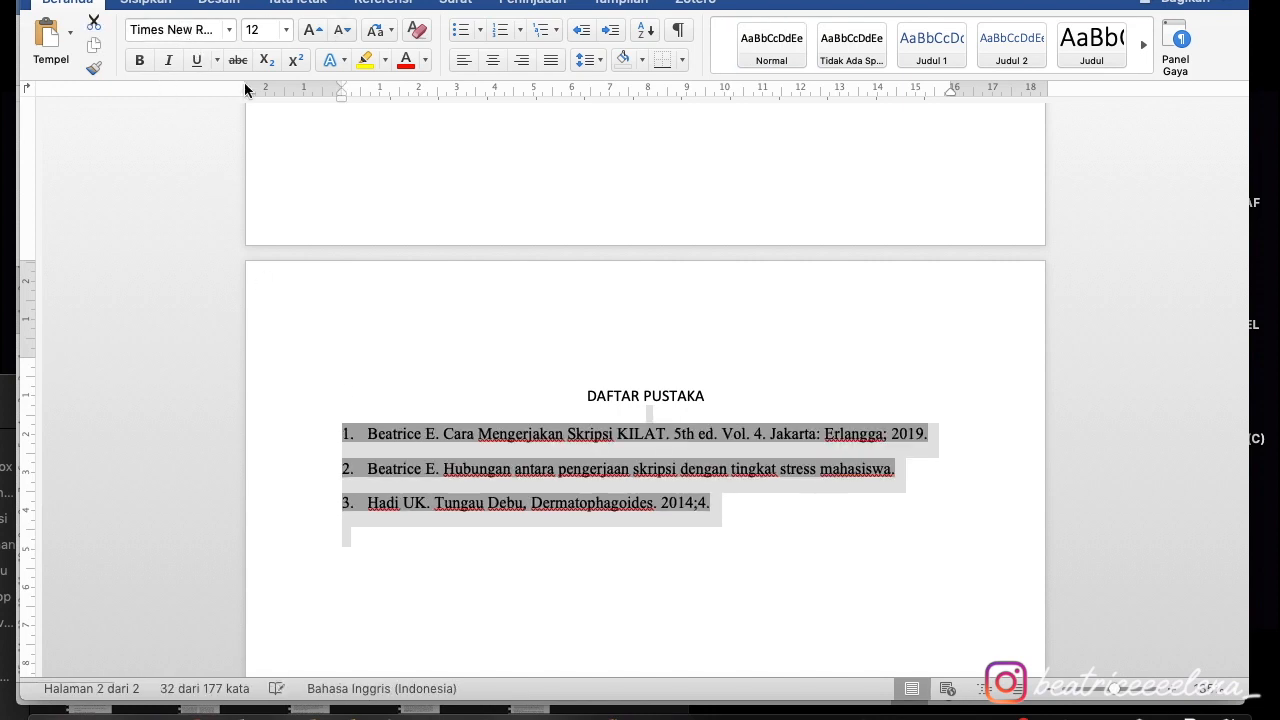
pyautogui.click(702, 574)
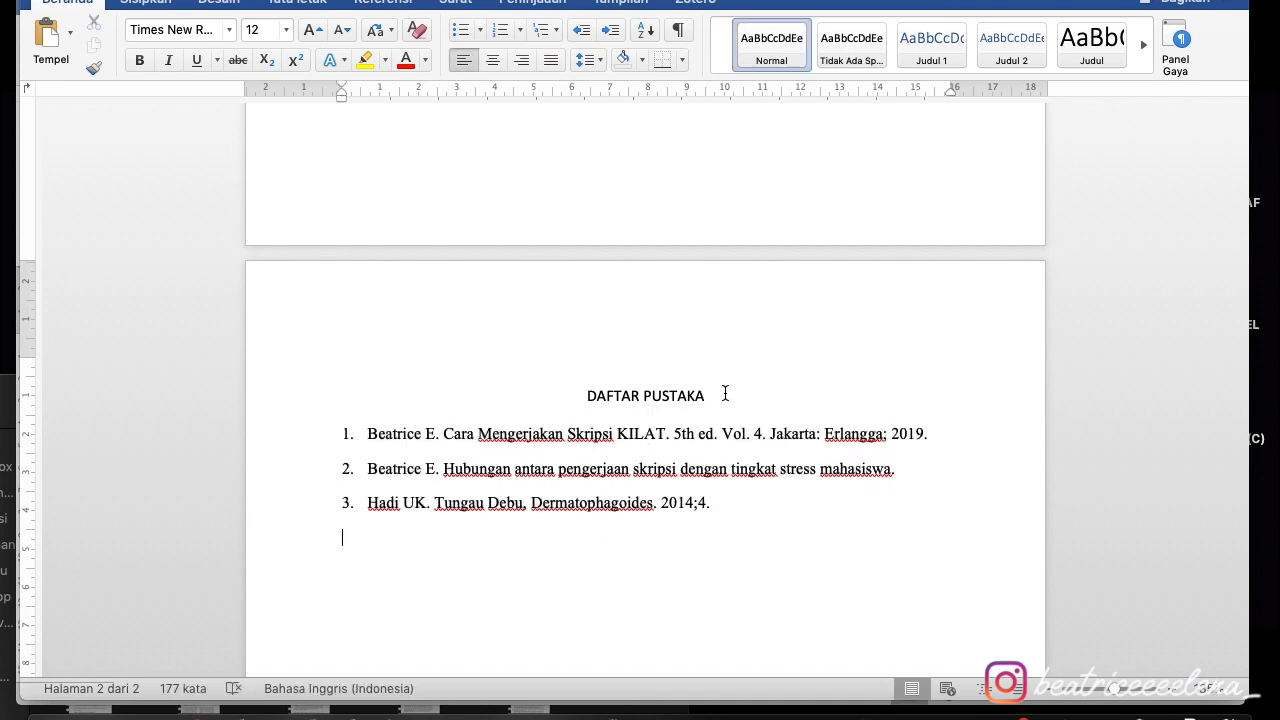
pyautogui.scroll(1, 725, 393)
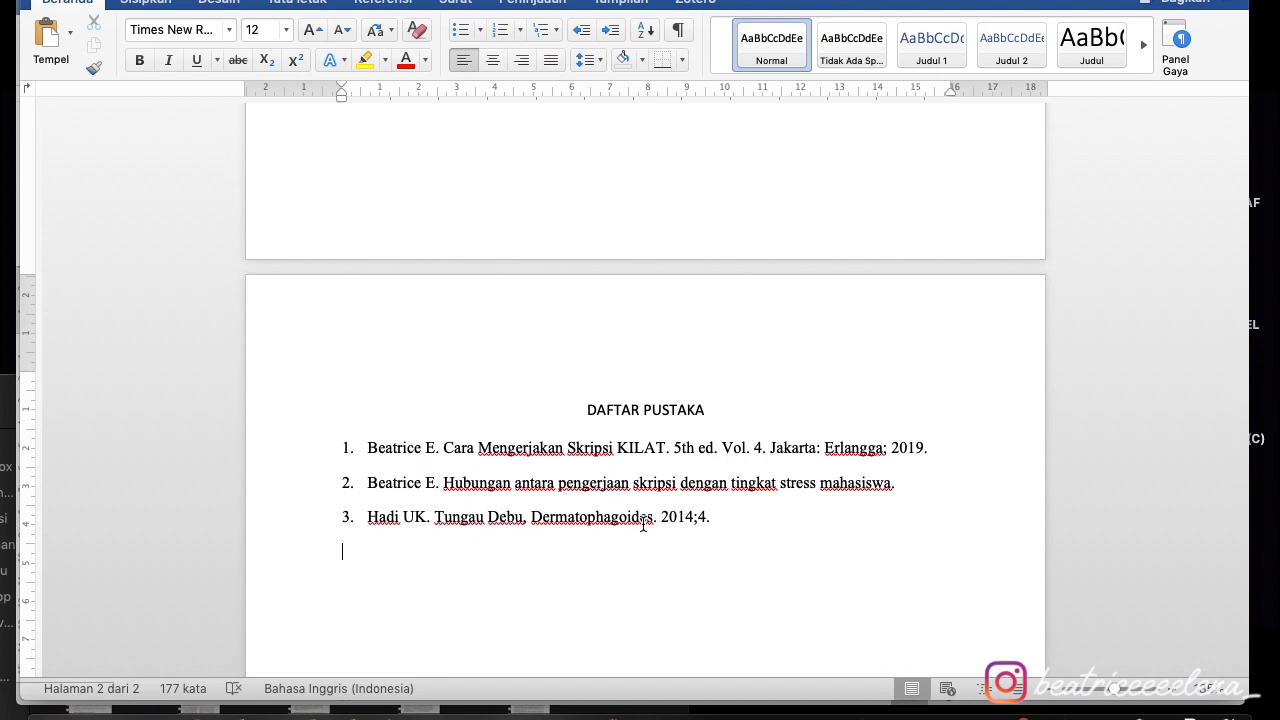
pyautogui.scroll(10, 632, 456)
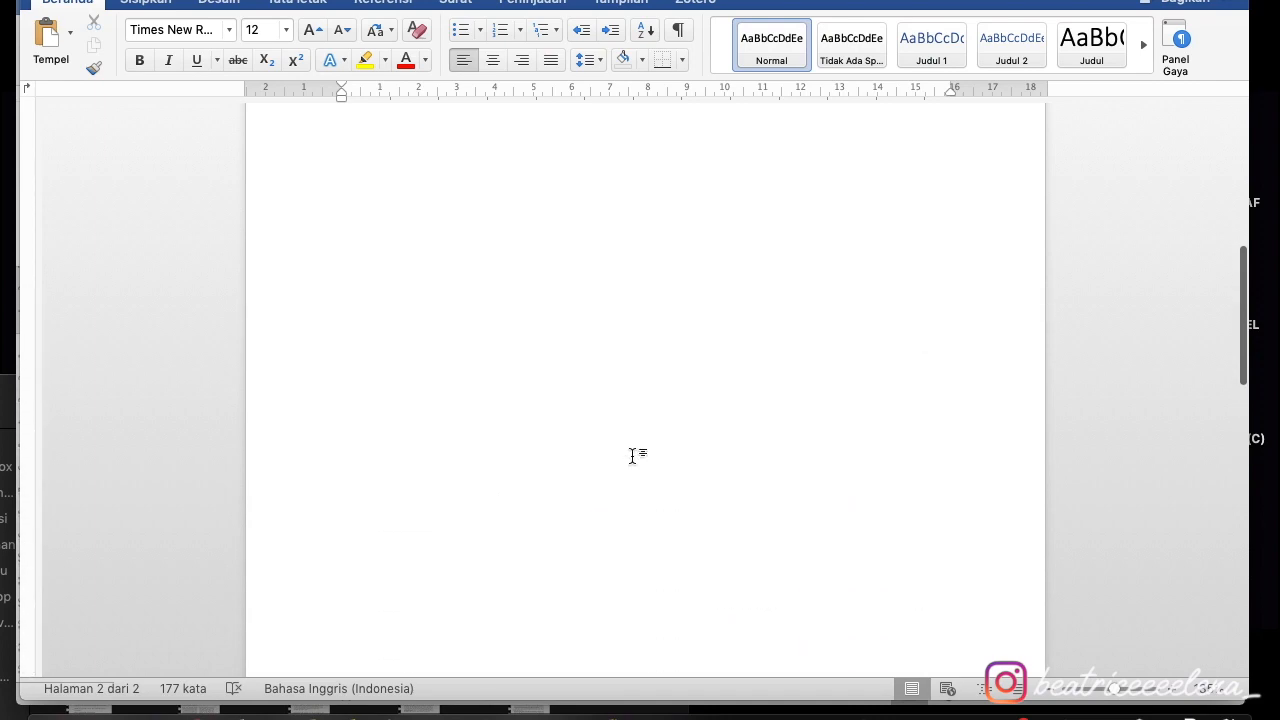
# - Delete the superscript 1,2 citation and its leftover space after 'lingkungan.'
pyautogui.scroll(3, 632, 456)
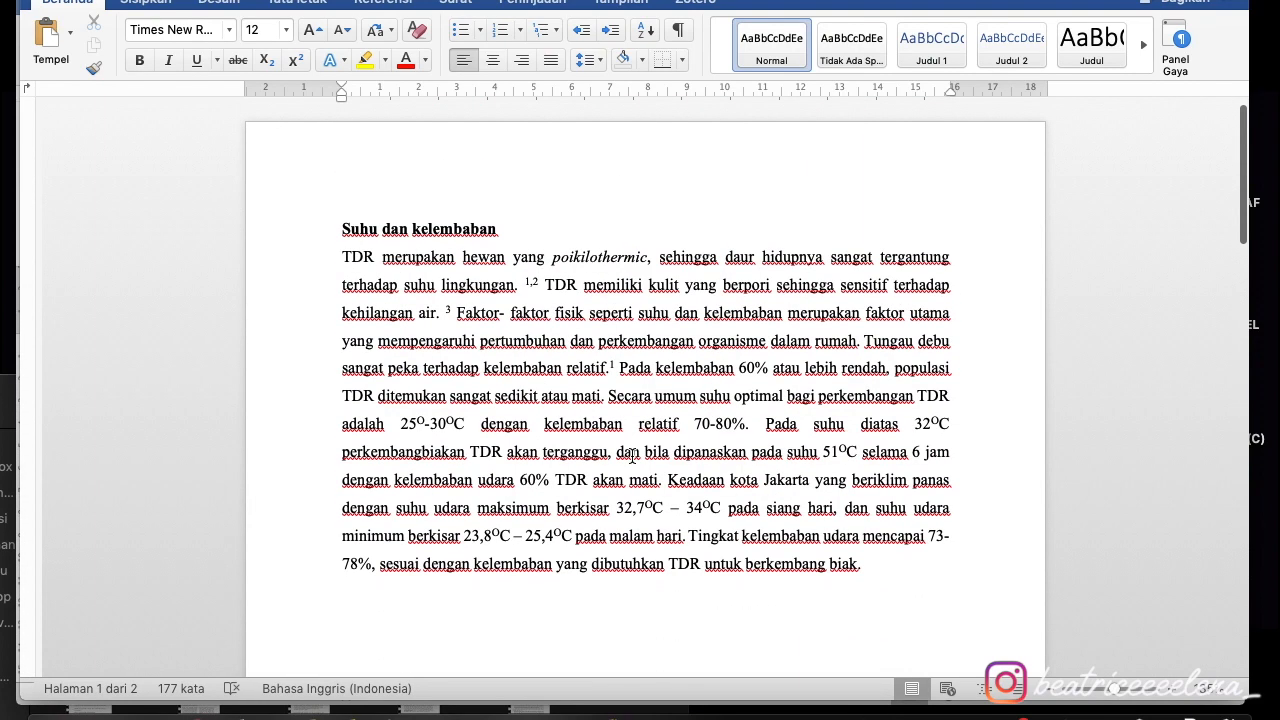
pyautogui.click(538, 280)
pyautogui.hotkey('shift', 'Left')
pyautogui.hotkey('shift', 'Left')
pyautogui.hotkey('shift', 'Left')
pyautogui.press('BackSpace')
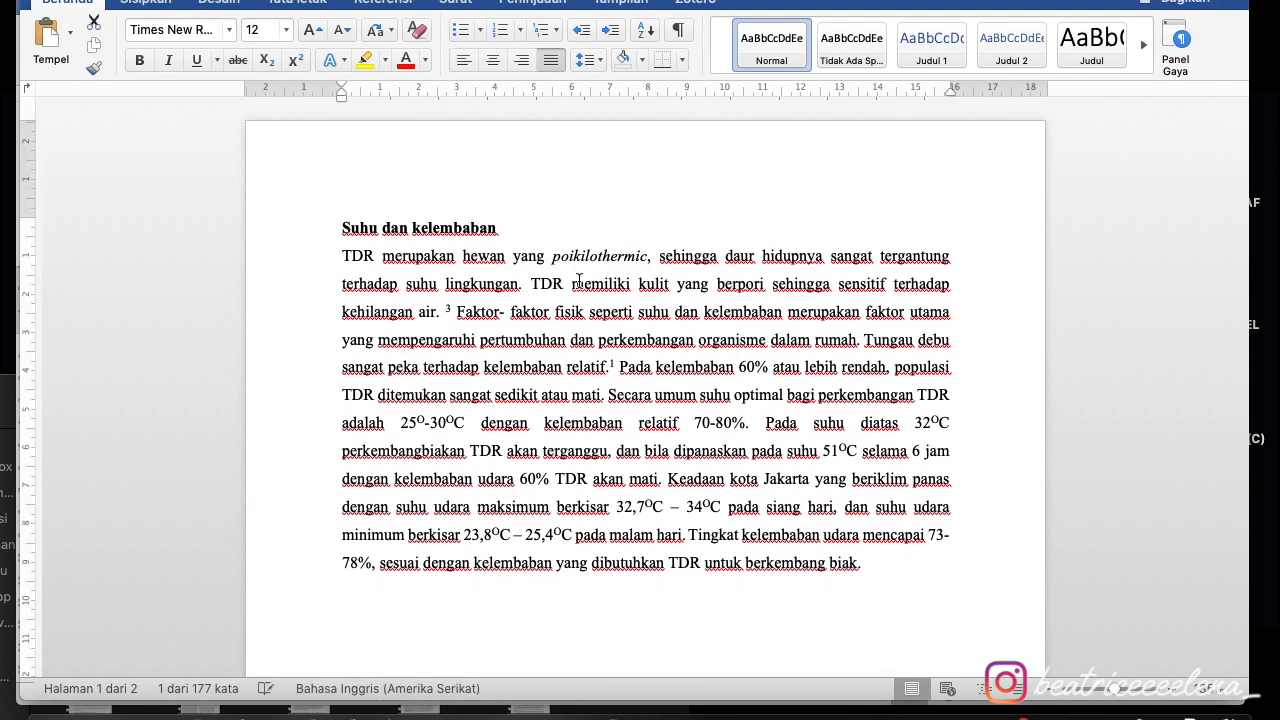
pyautogui.press('BackSpace')
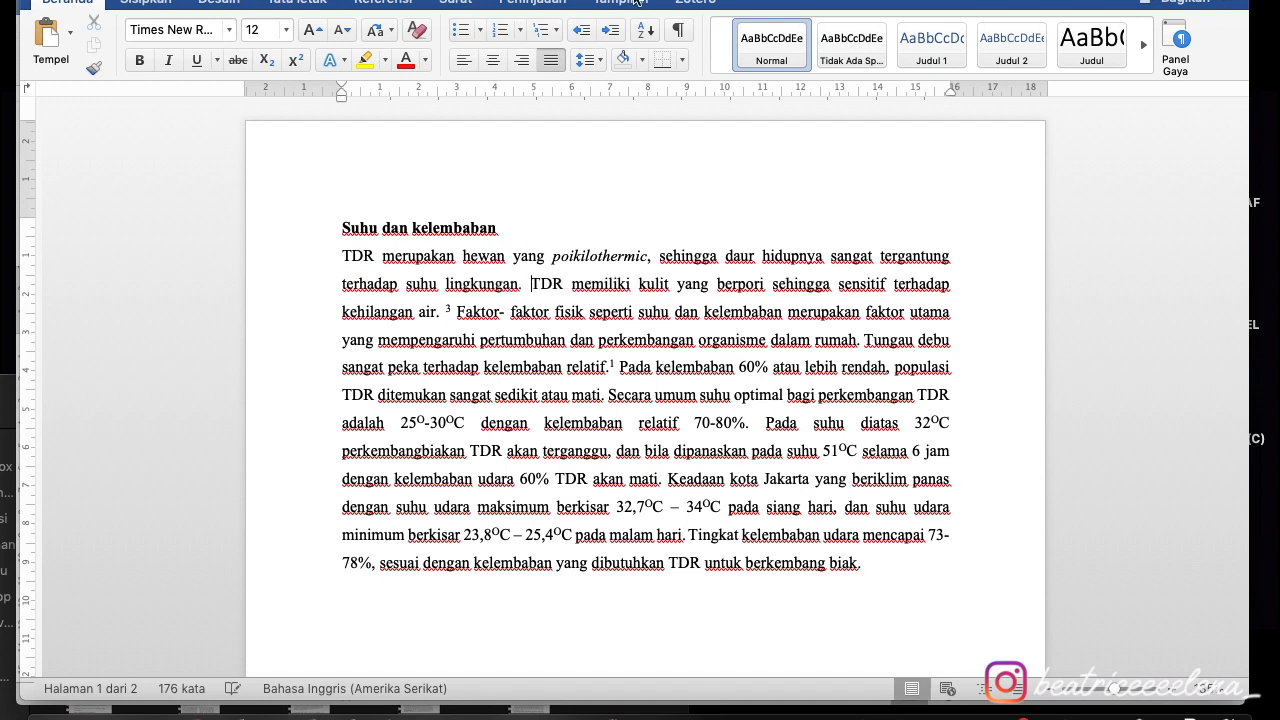
# - Cite the Tungau Debu, Dermatophagoides source there instead, found by searching 'tungau'
pyautogui.click(681, 2)
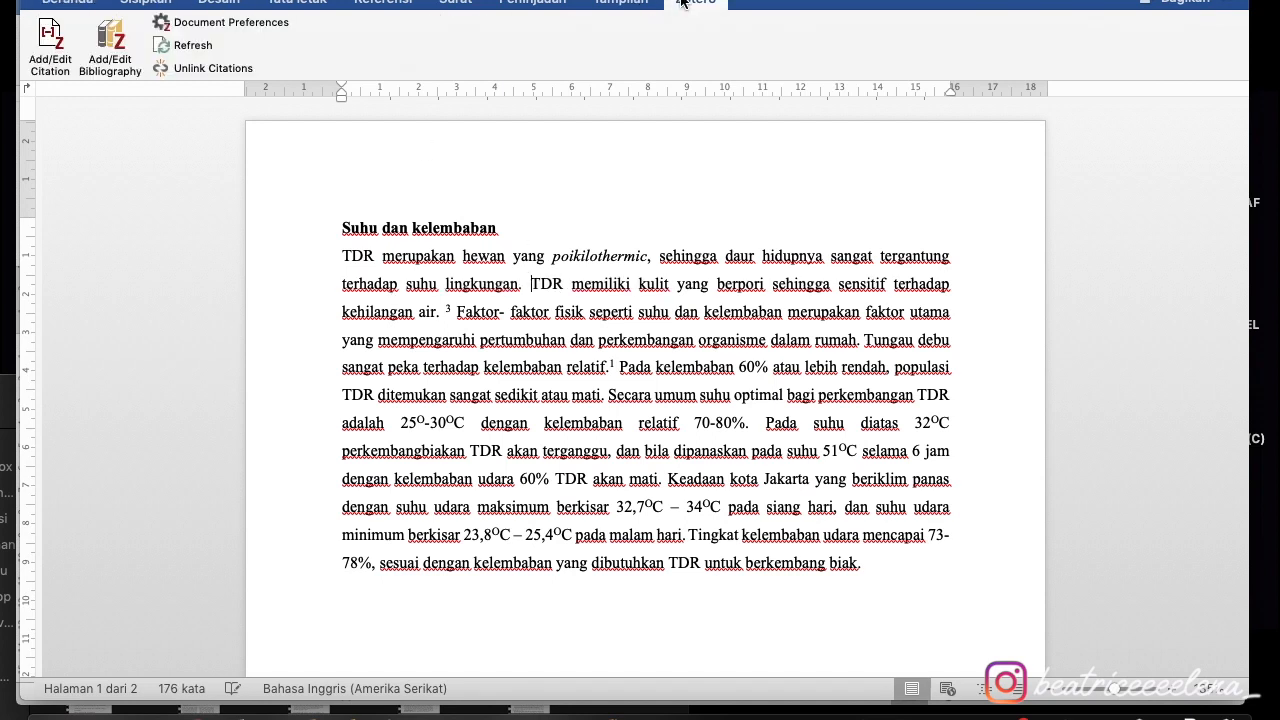
pyautogui.click(52, 40)
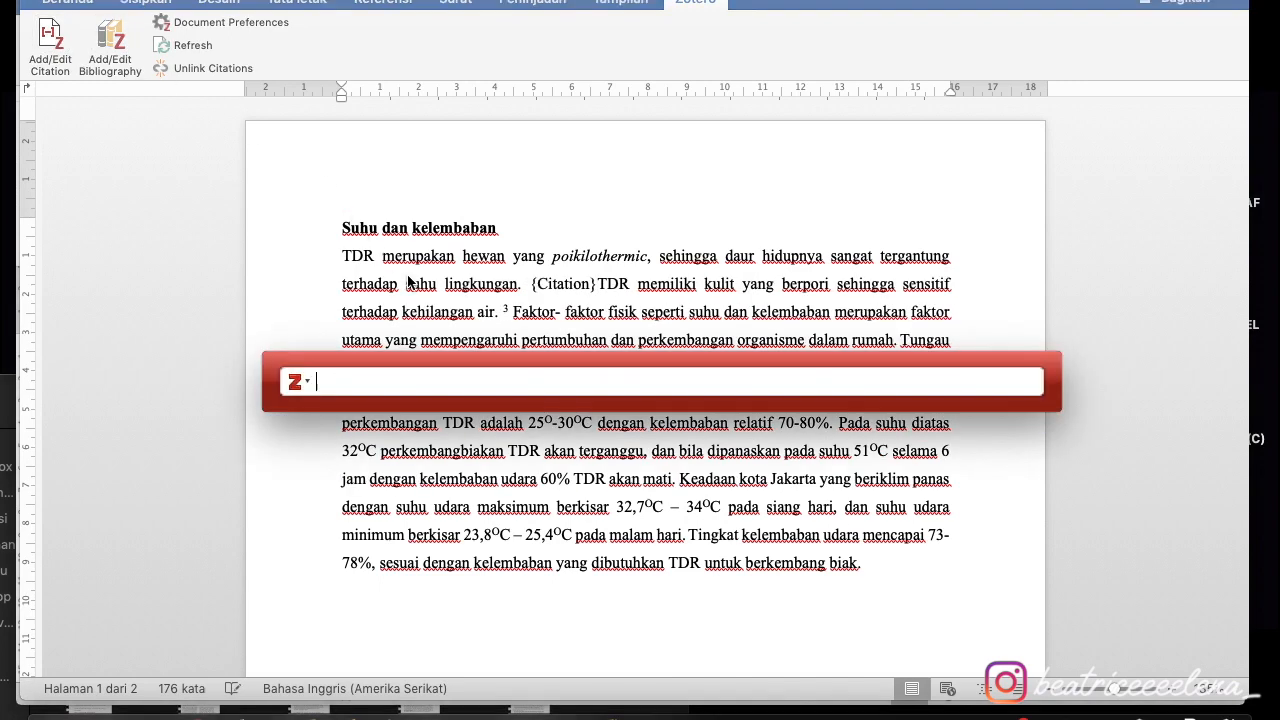
pyautogui.write('tungau')
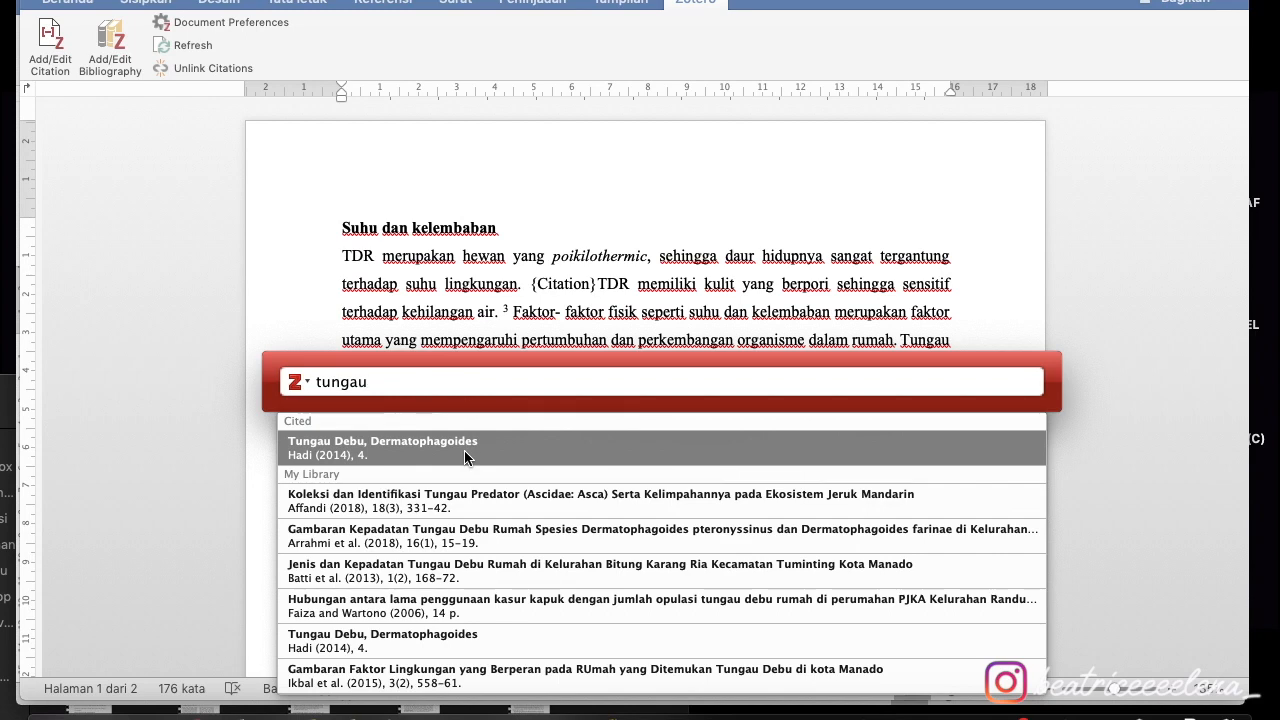
pyautogui.click(376, 446)
pyautogui.press('Return')
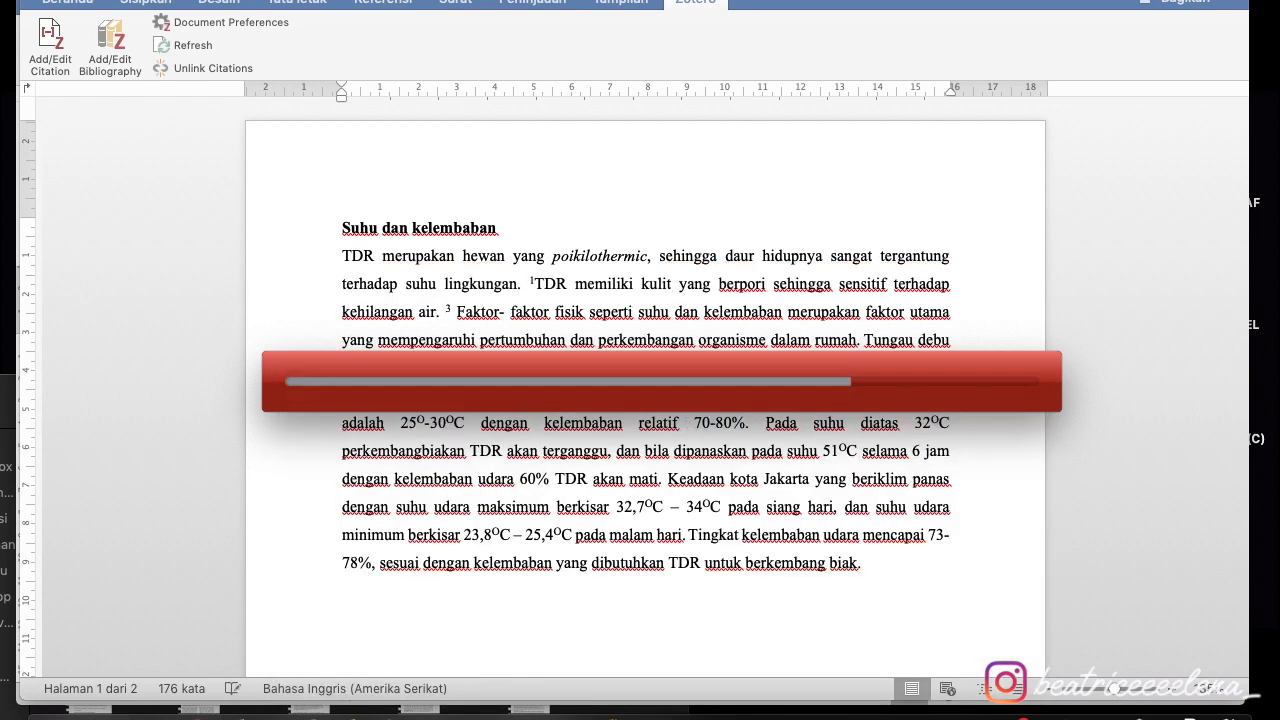
pyautogui.scroll(-5, 538, 311)
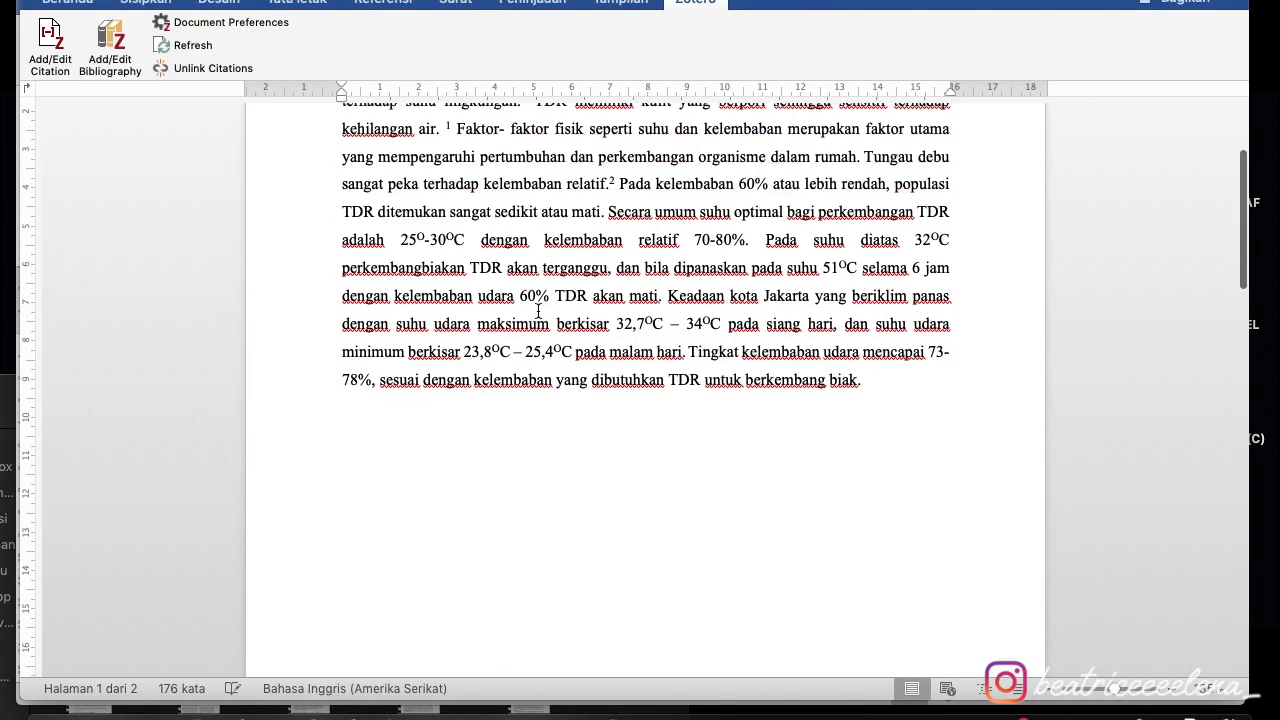
pyautogui.scroll(-10, 538, 311)
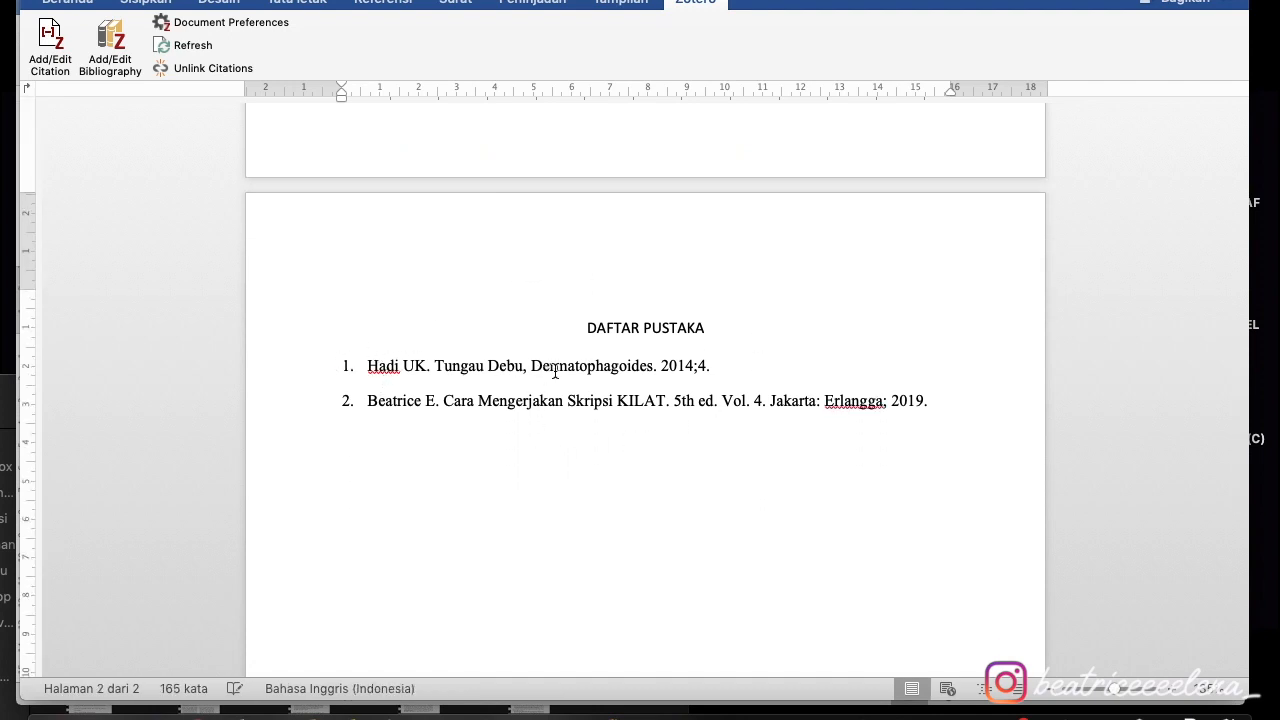
# - Refresh the Zotero citations and bibliography, then bring the Zotero library window to the front
pyautogui.click(184, 47)
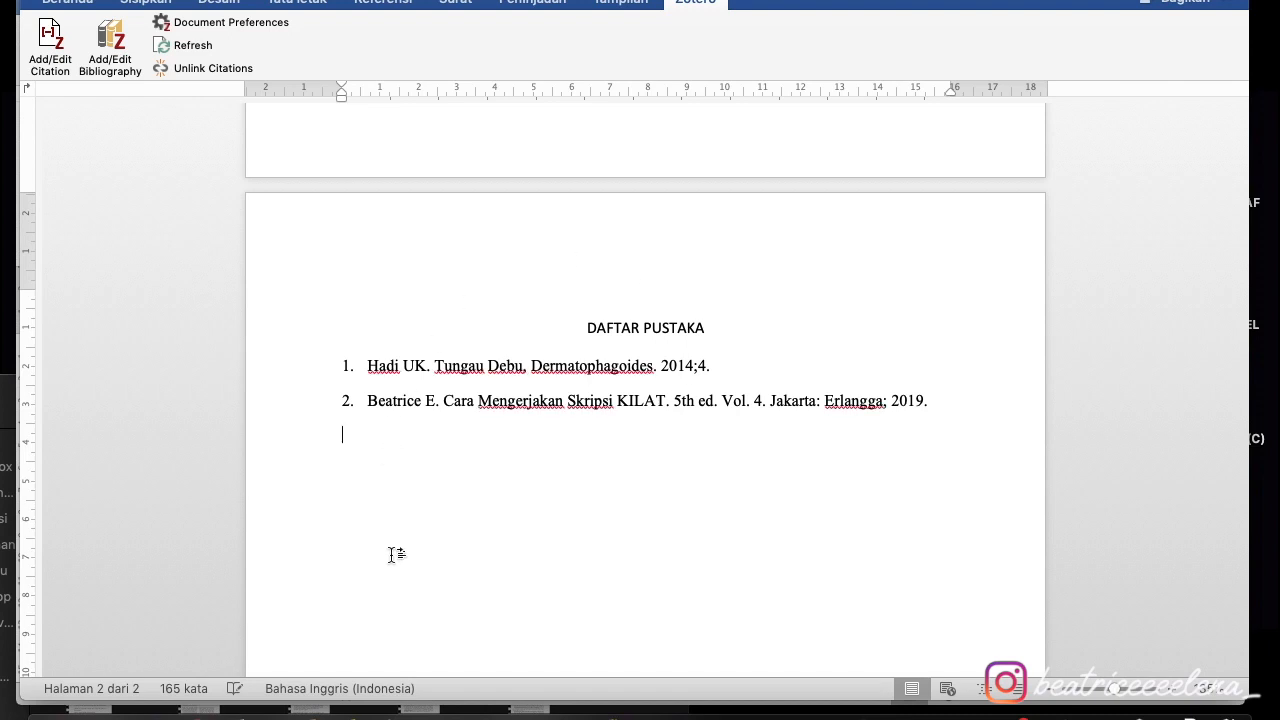
pyautogui.scroll(3, 782, 258)
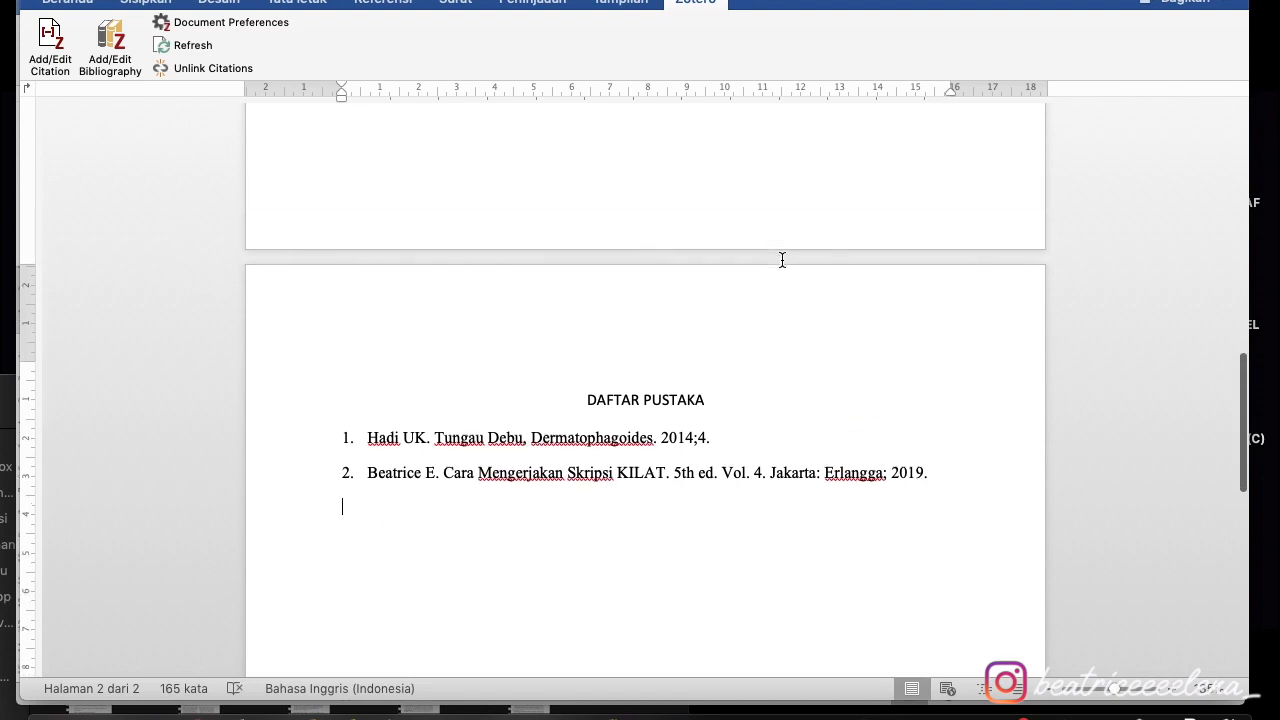
pyautogui.scroll(10, 782, 258)
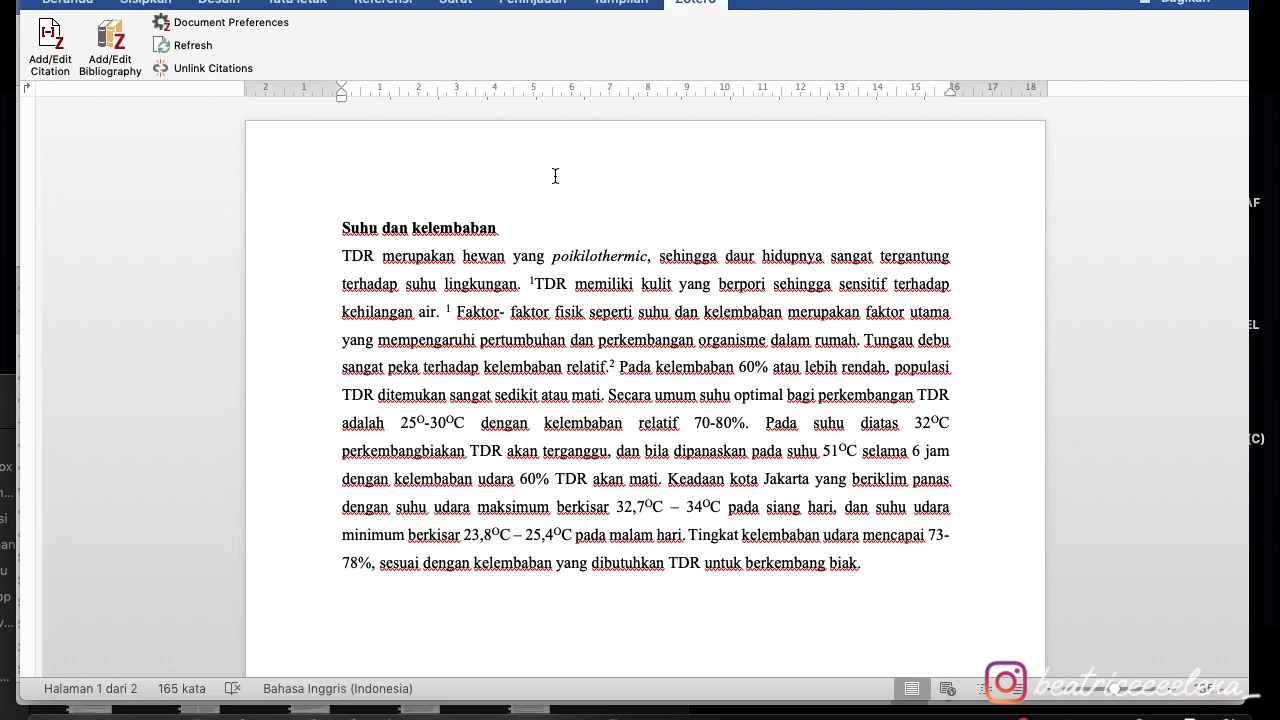
pyautogui.hotkey('ctrl', 'Up')
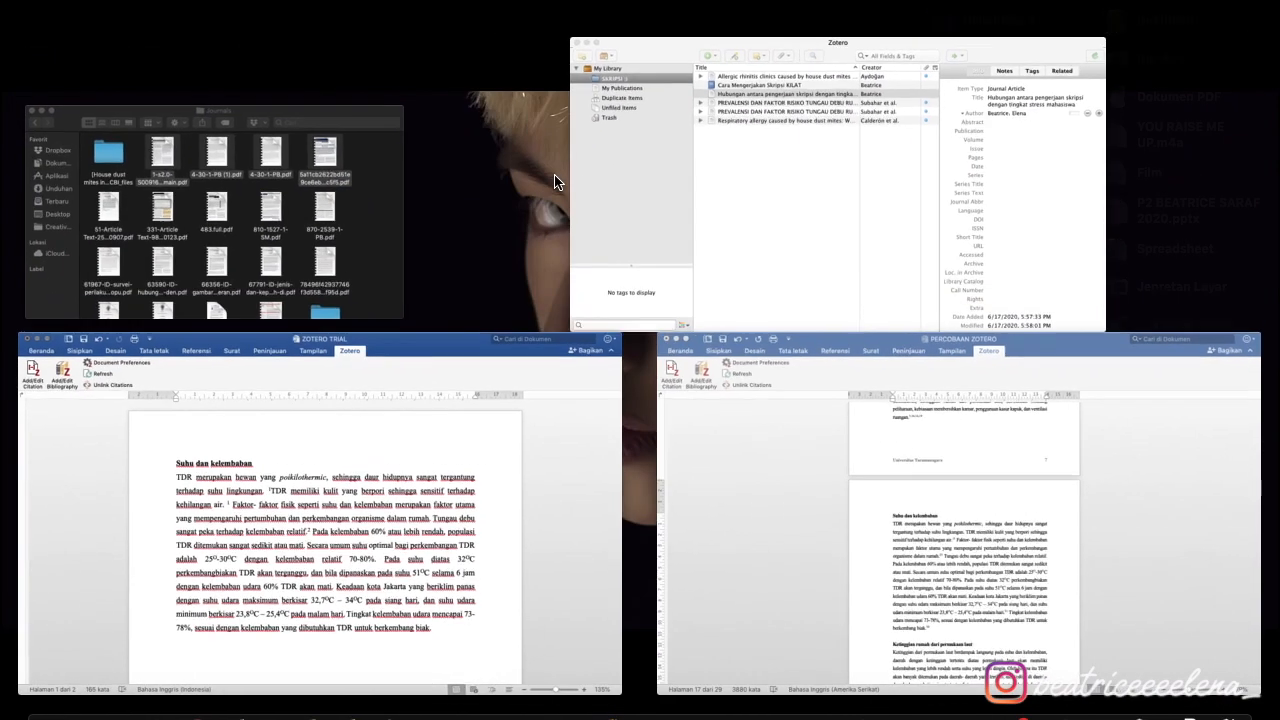
pyautogui.click(832, 222)
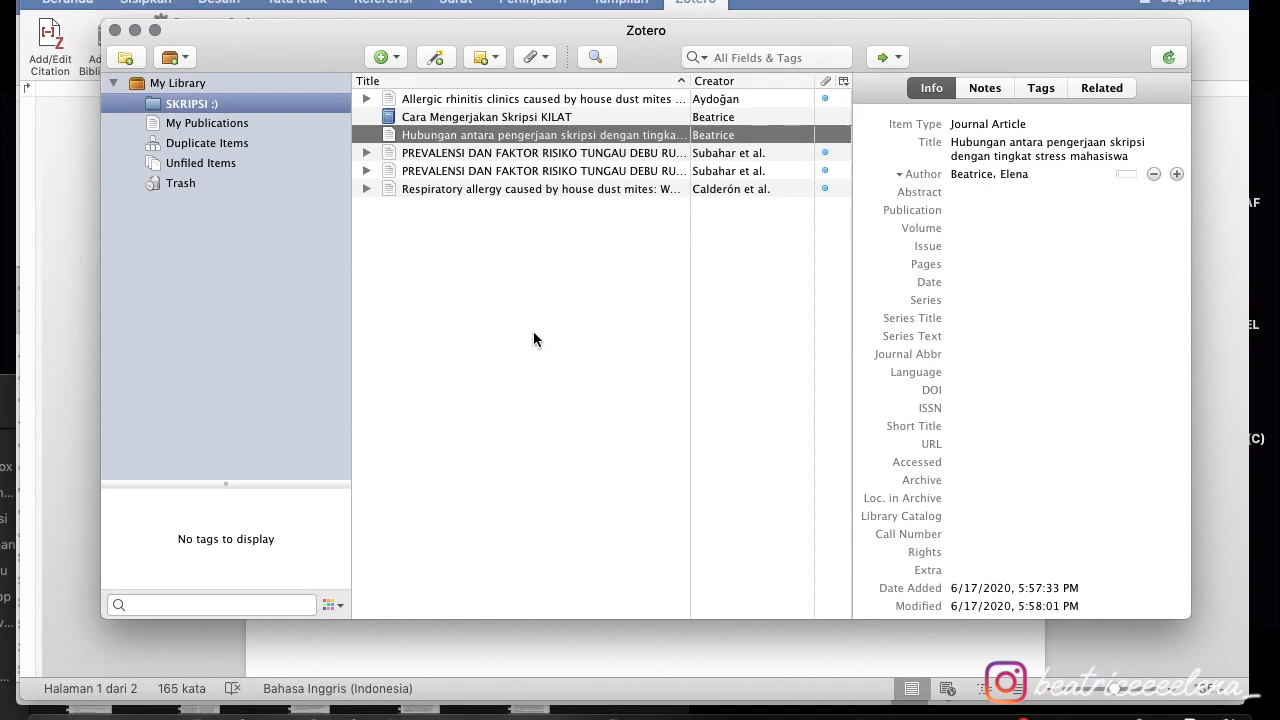